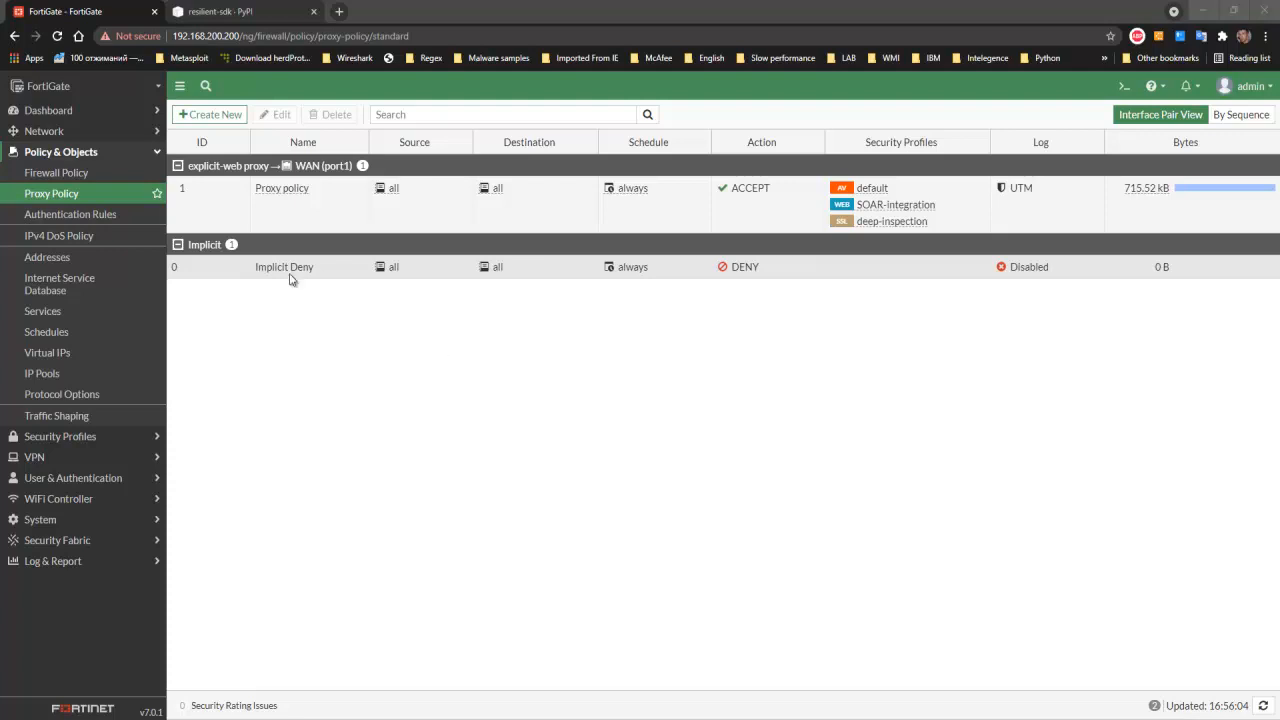
- Review the Block IPs firewall policy and the entries of its Blocked IPs list threat feed, then close the entries
click(76, 174)
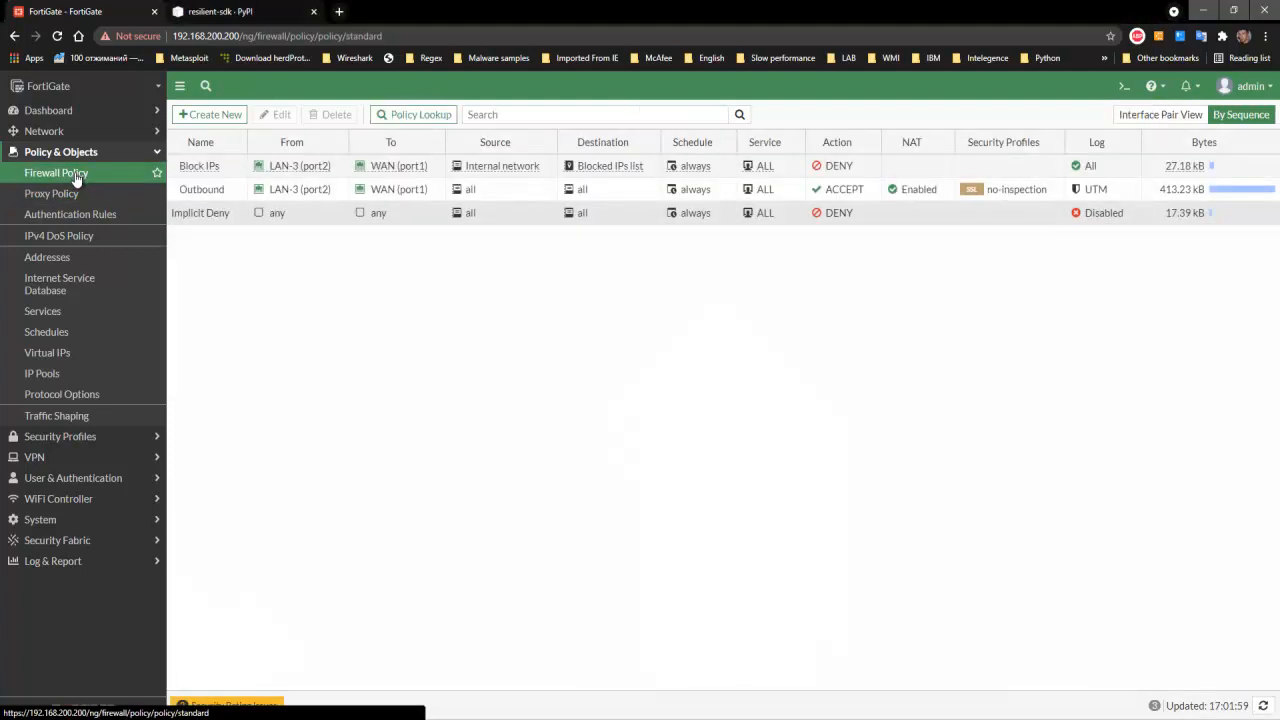
click(82, 194)
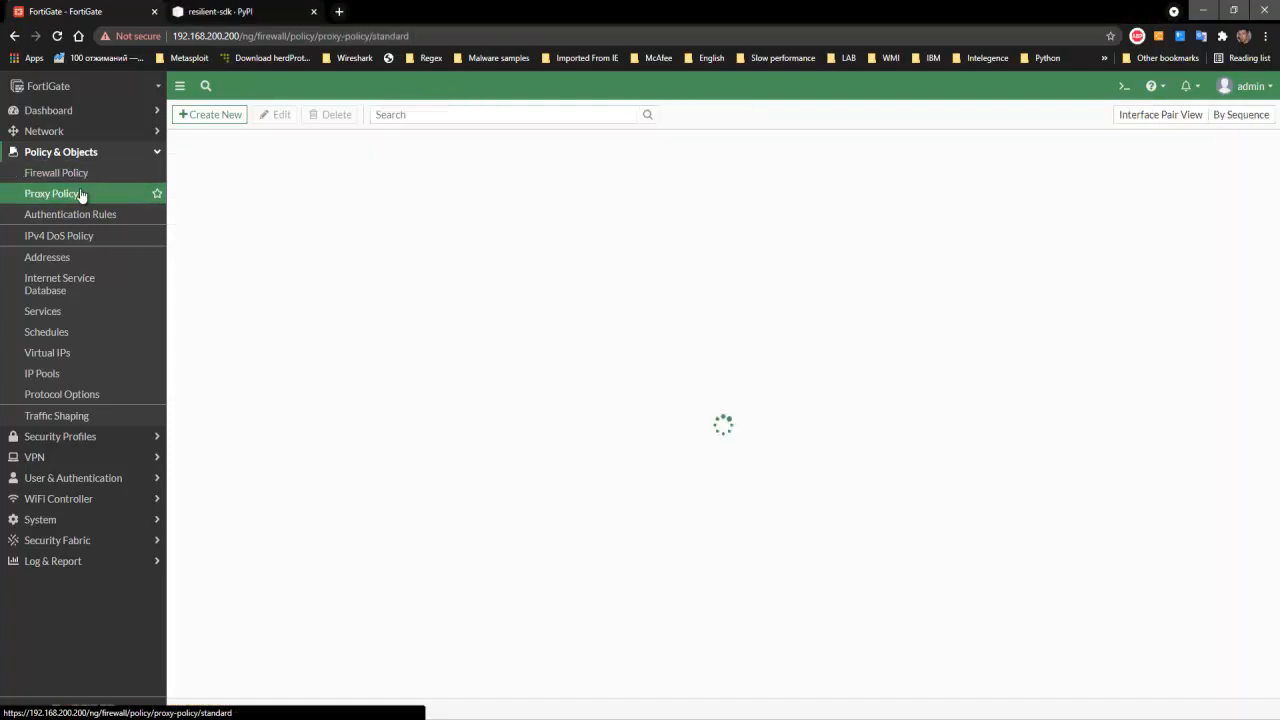
click(85, 175)
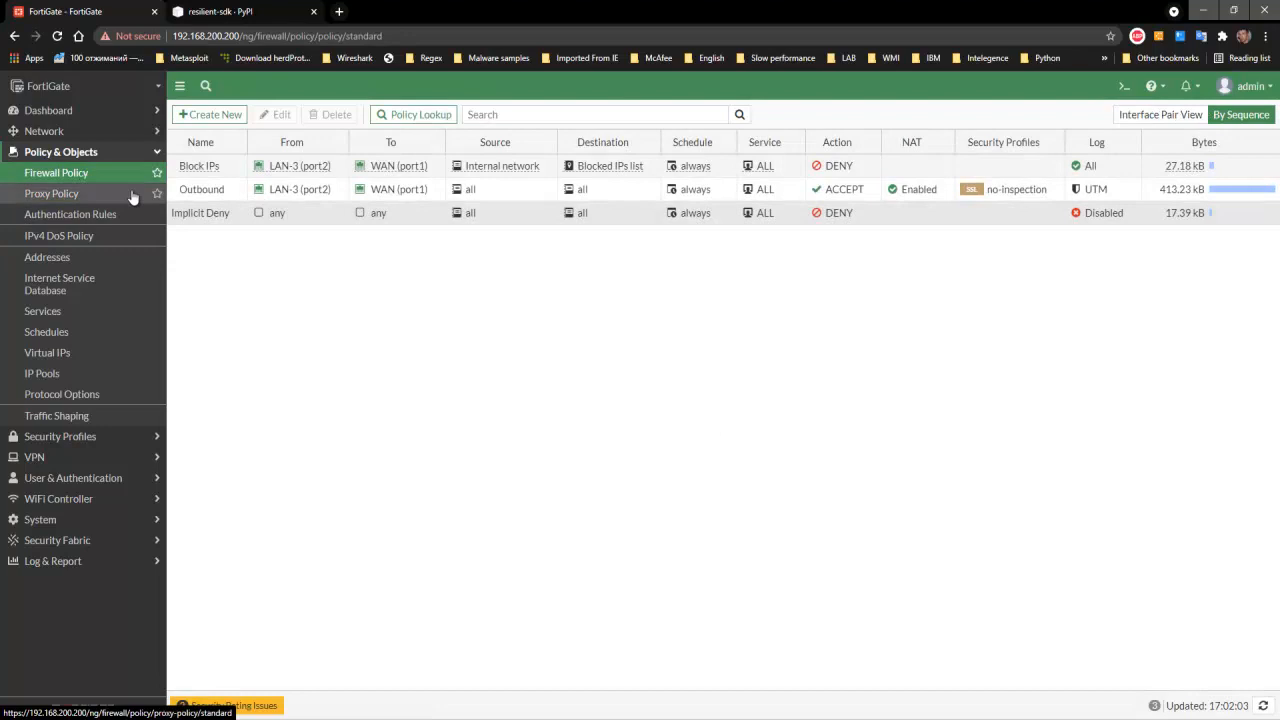
click(205, 170)
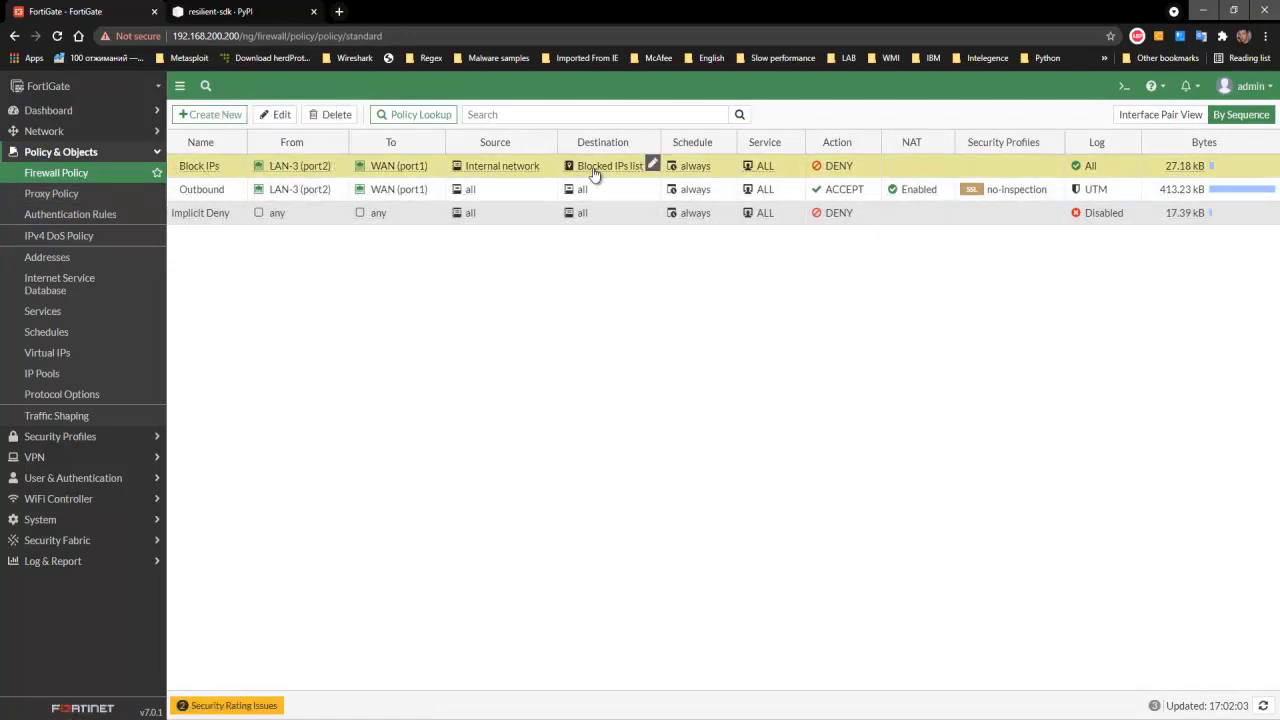
mouse_move(600, 175)
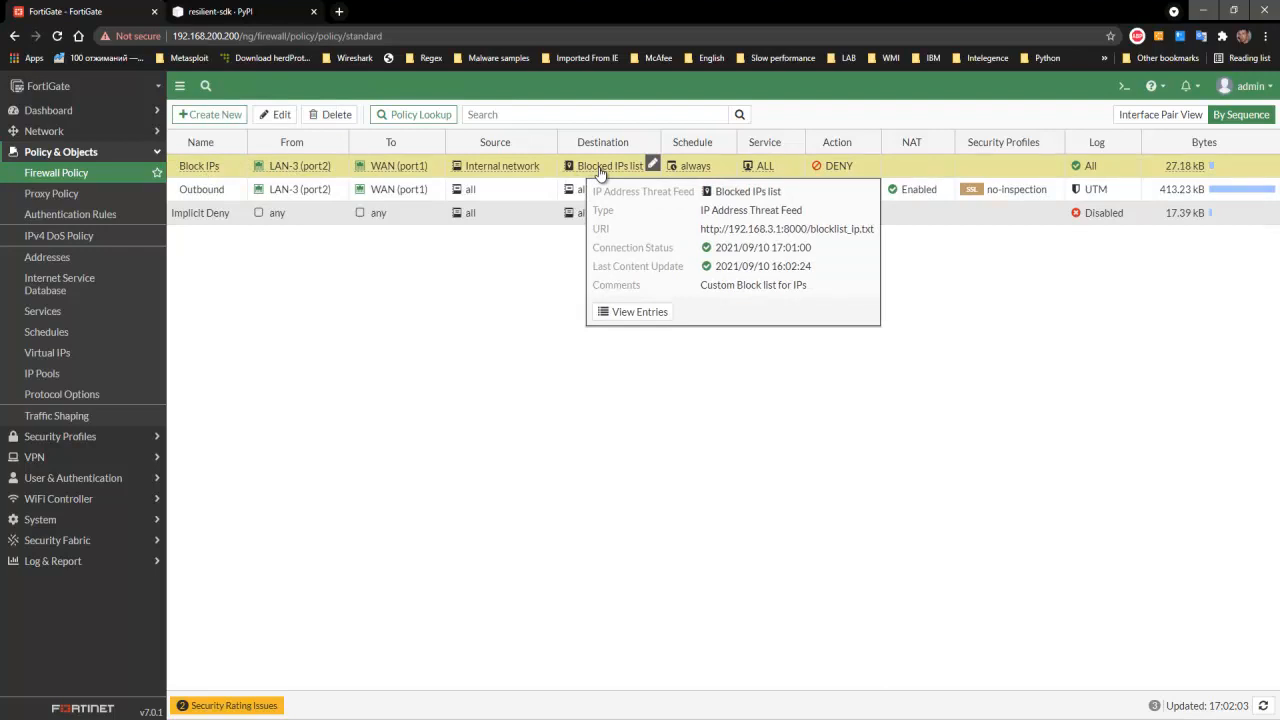
click(620, 313)
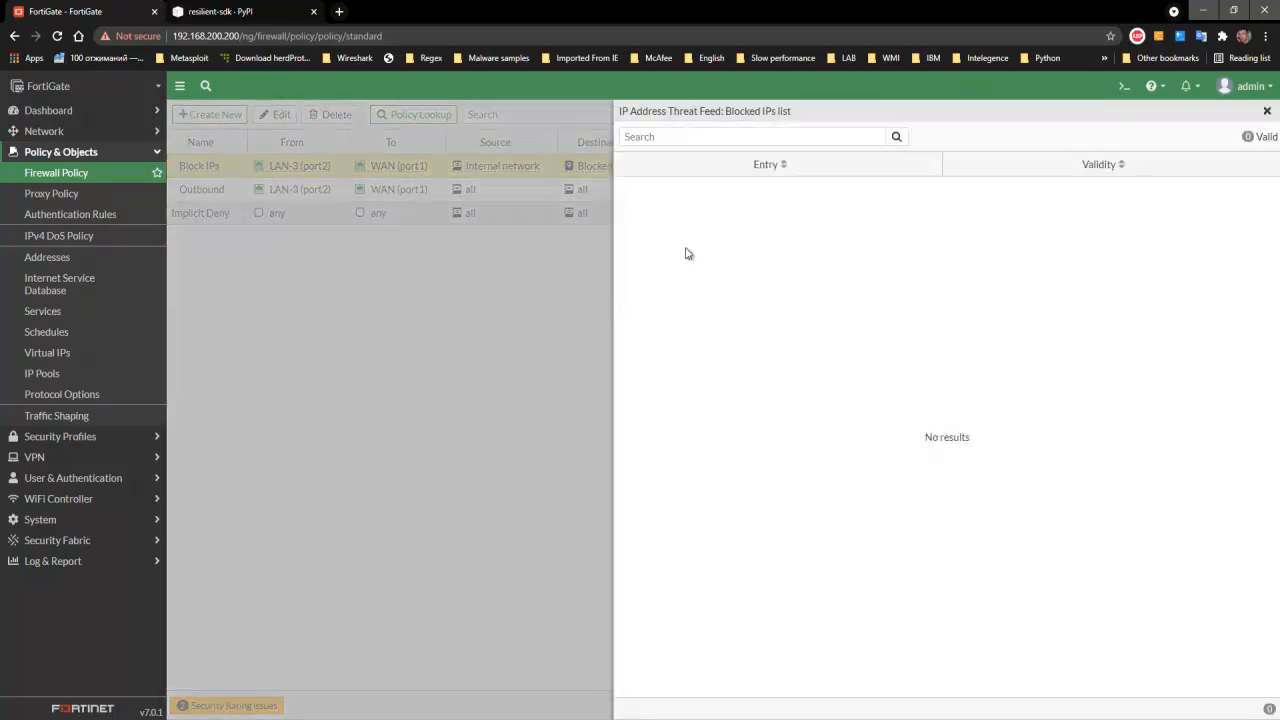
click(1267, 112)
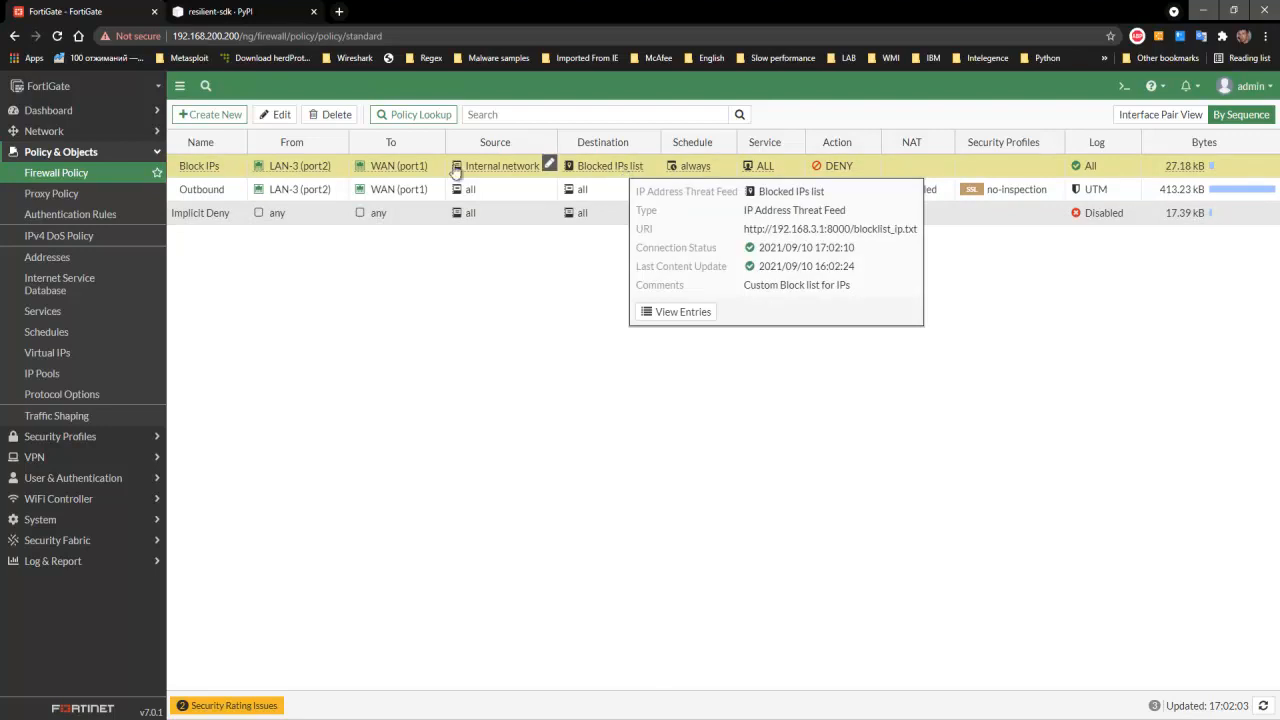
- Open the proxy policy's SOAR-integration web filter profile and inspect the details of its blocked_url remote category
click(90, 196)
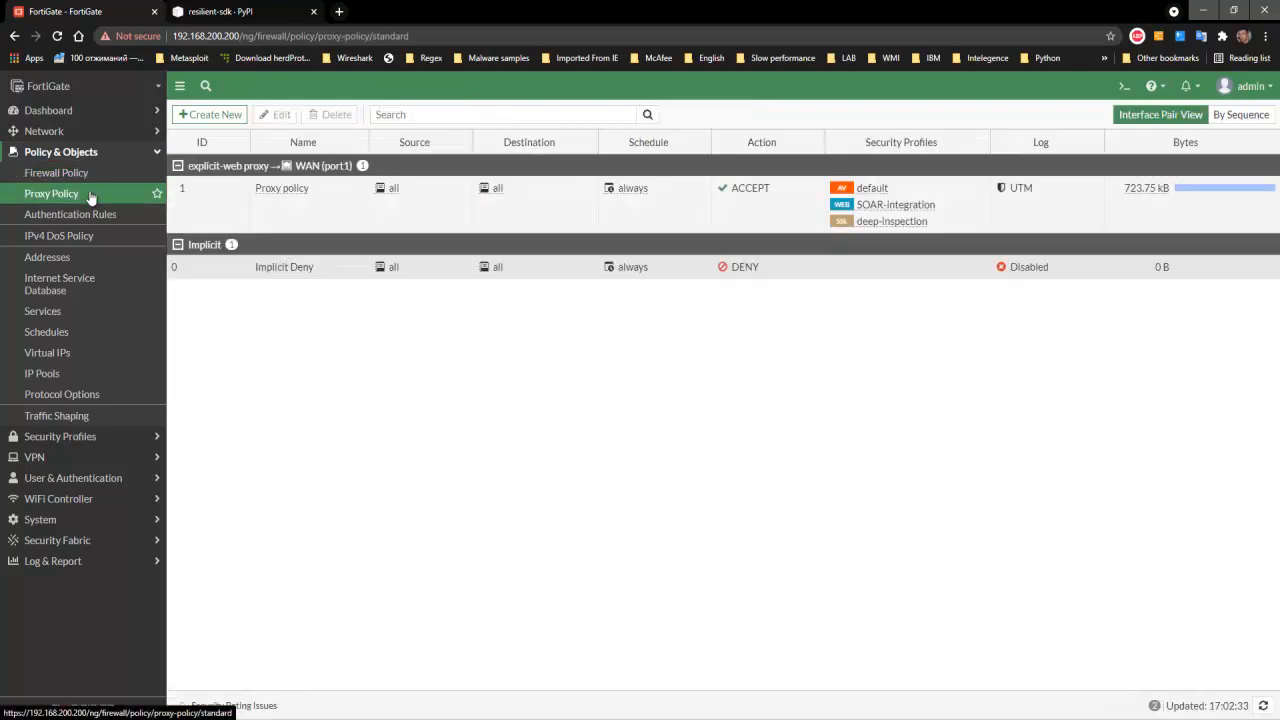
click(209, 194)
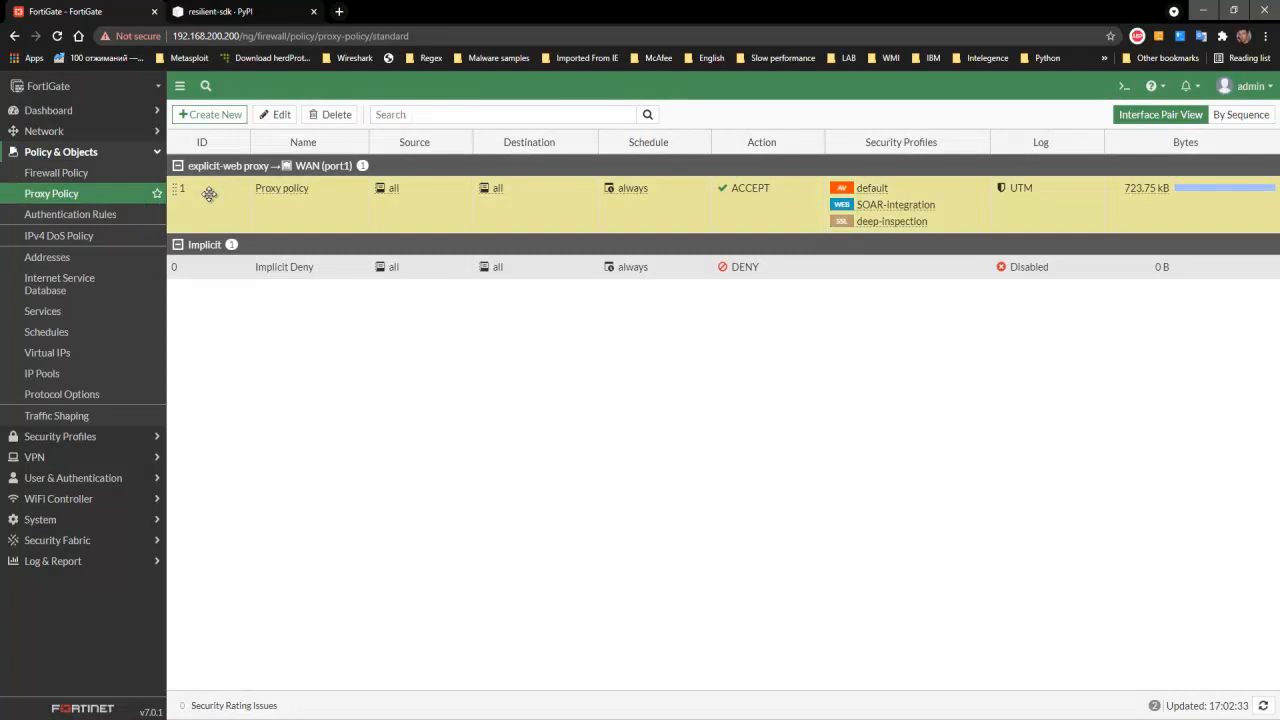
click(279, 116)
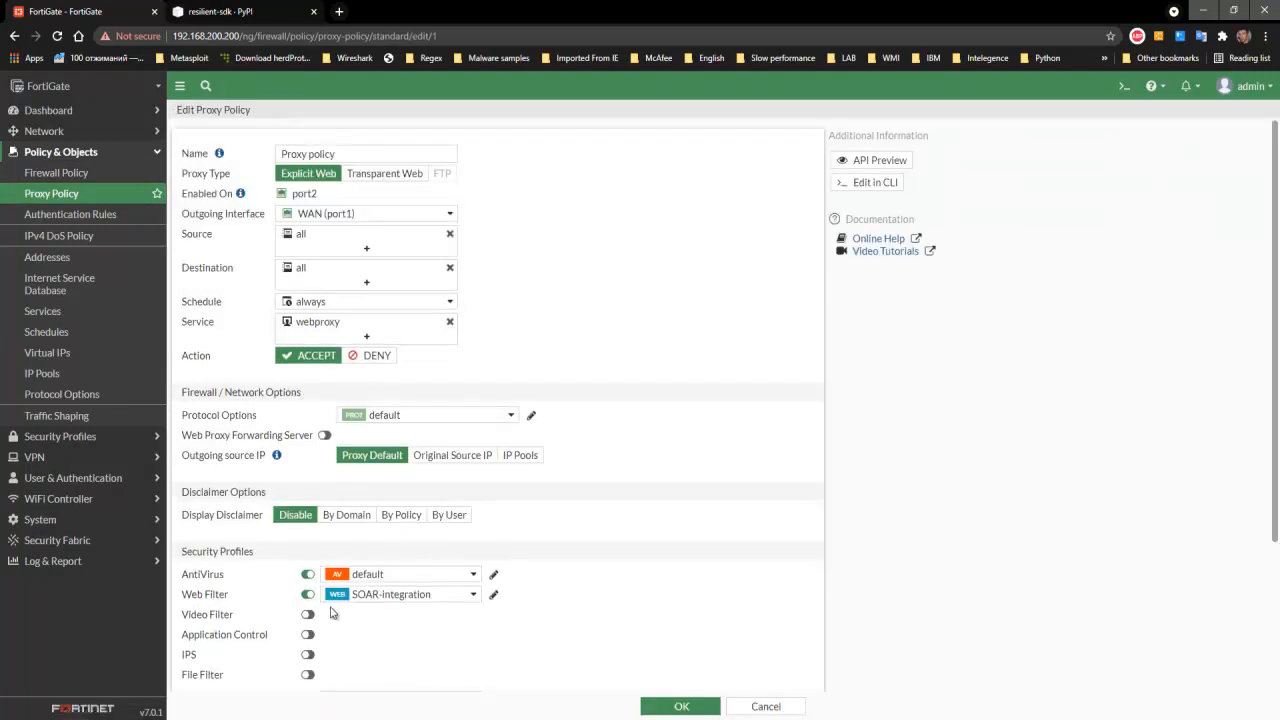
click(494, 596)
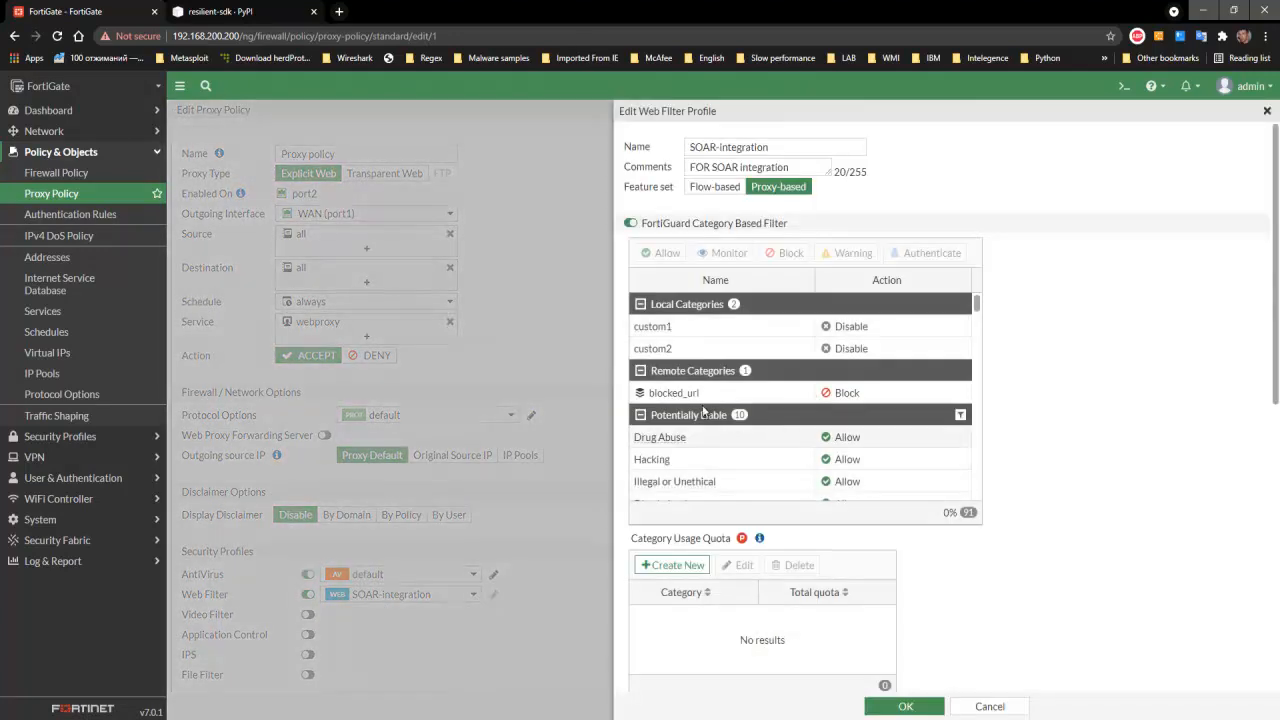
mouse_move(690, 400)
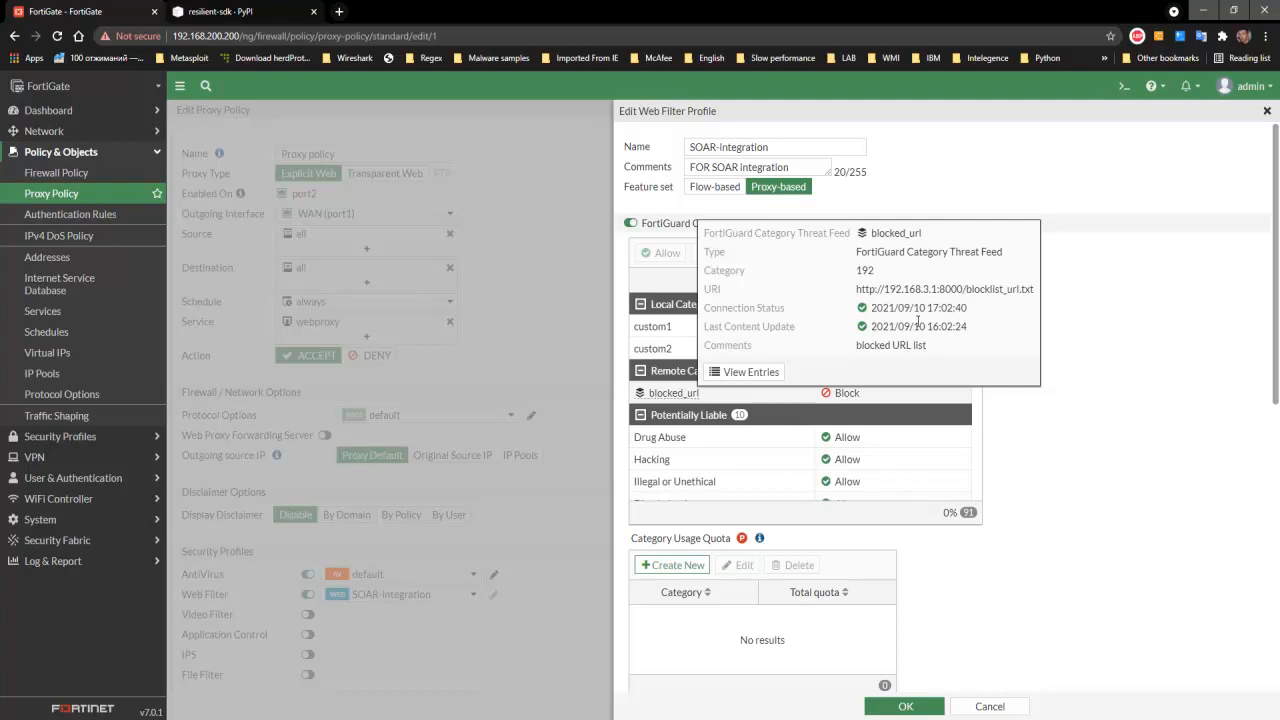
- Switch to the Win2012R2-DC virtual machine and examine the resilient-circuits and Python http.server console output
click(585, 718)
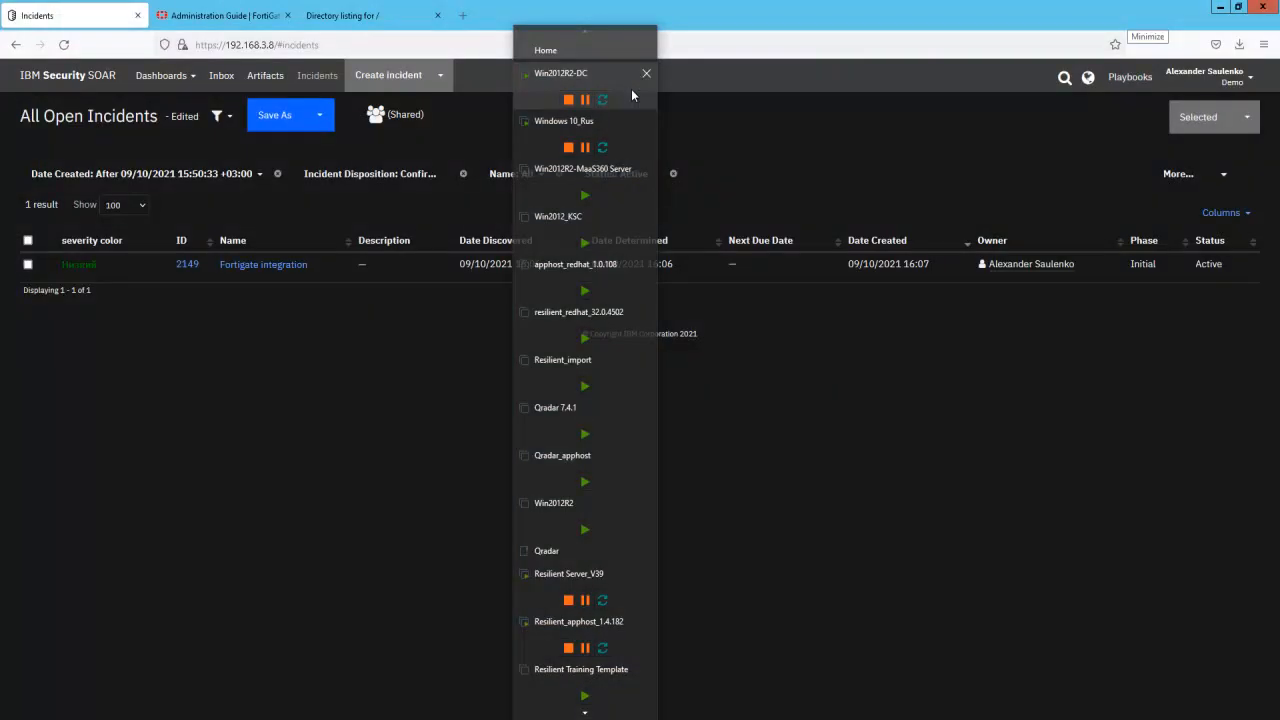
click(633, 94)
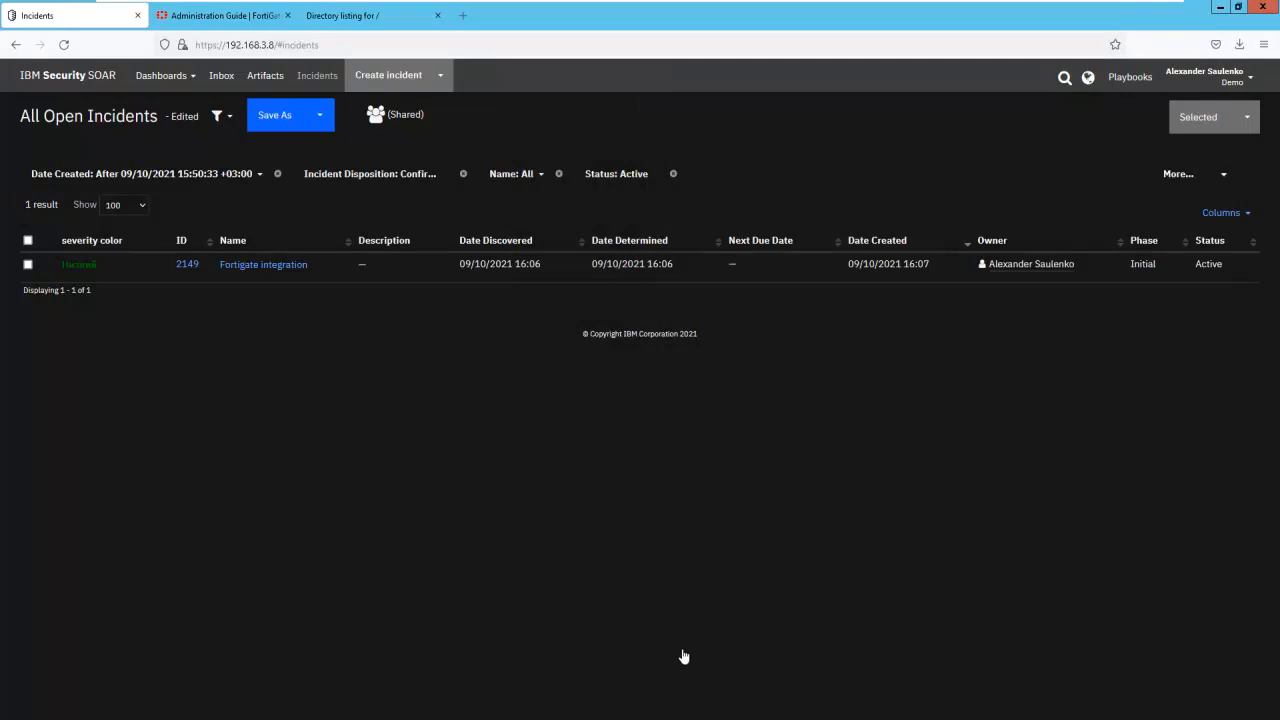
click(813, 718)
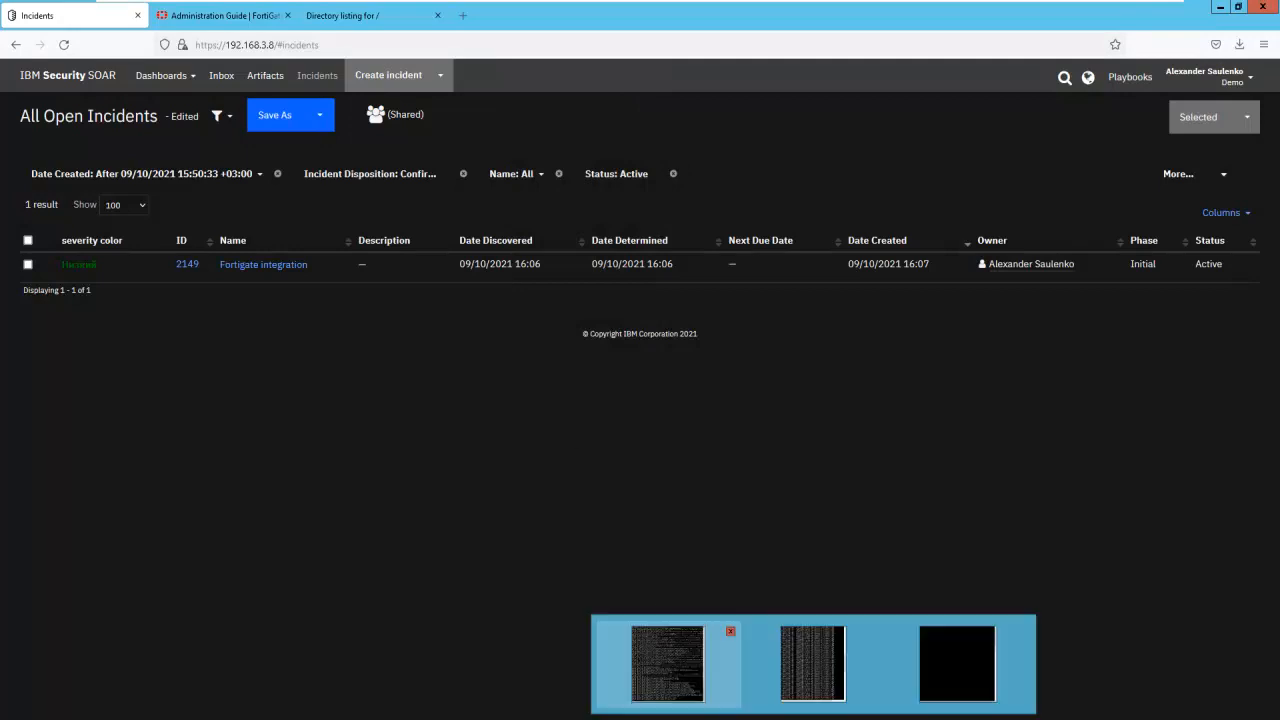
click(667, 663)
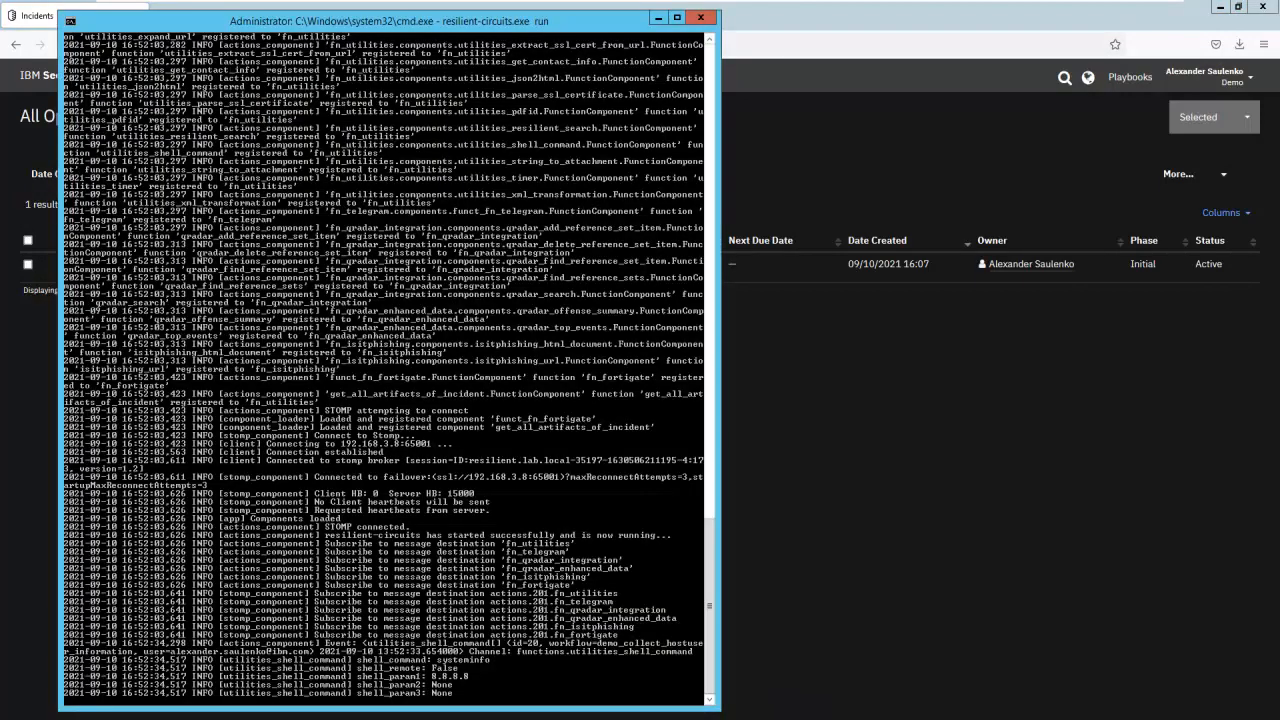
key(alt+Tab)
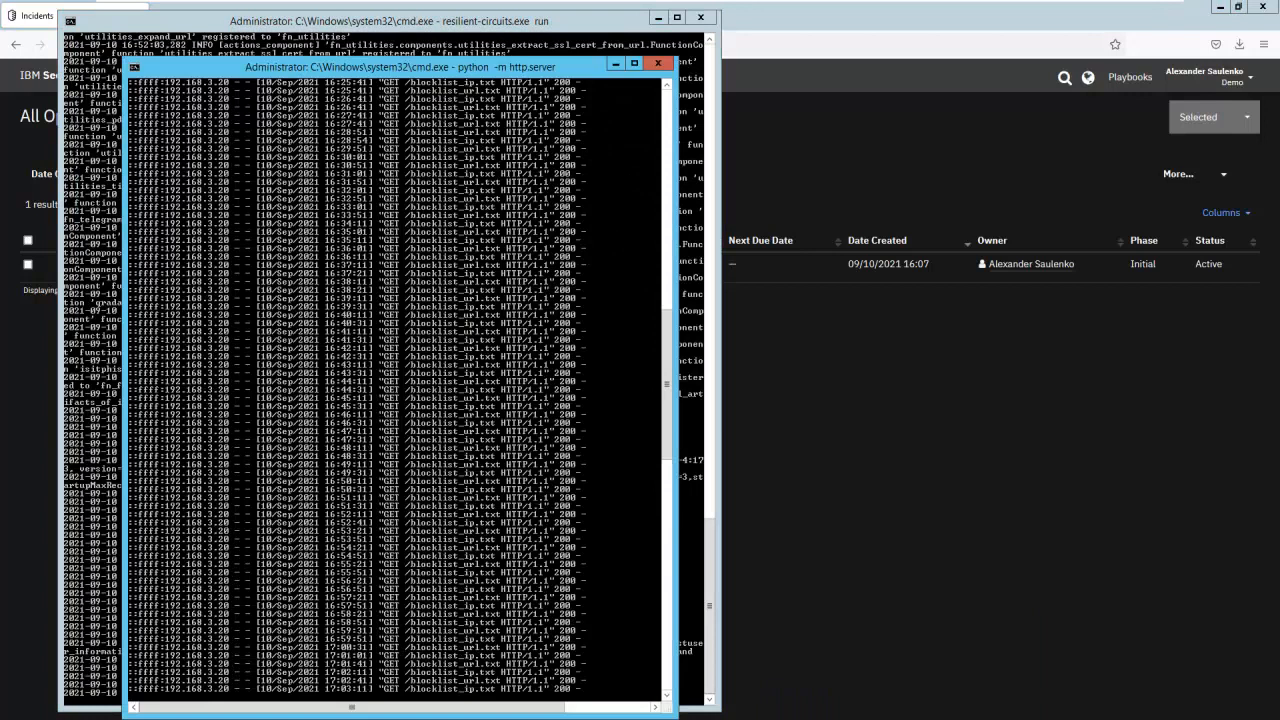
drag(666, 357, 663, 172)
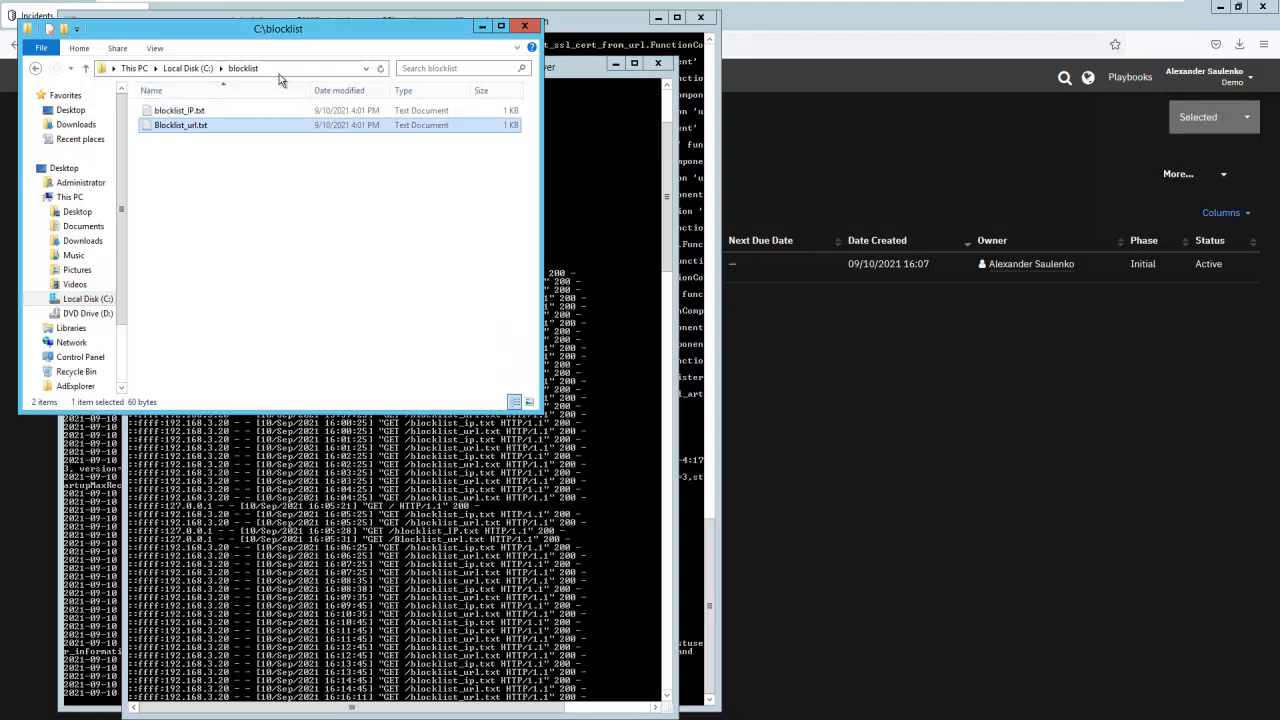
- View the contents of Blocklist_url.txt in the C:\blocklist folder and close the file
click(286, 68)
click(224, 167)
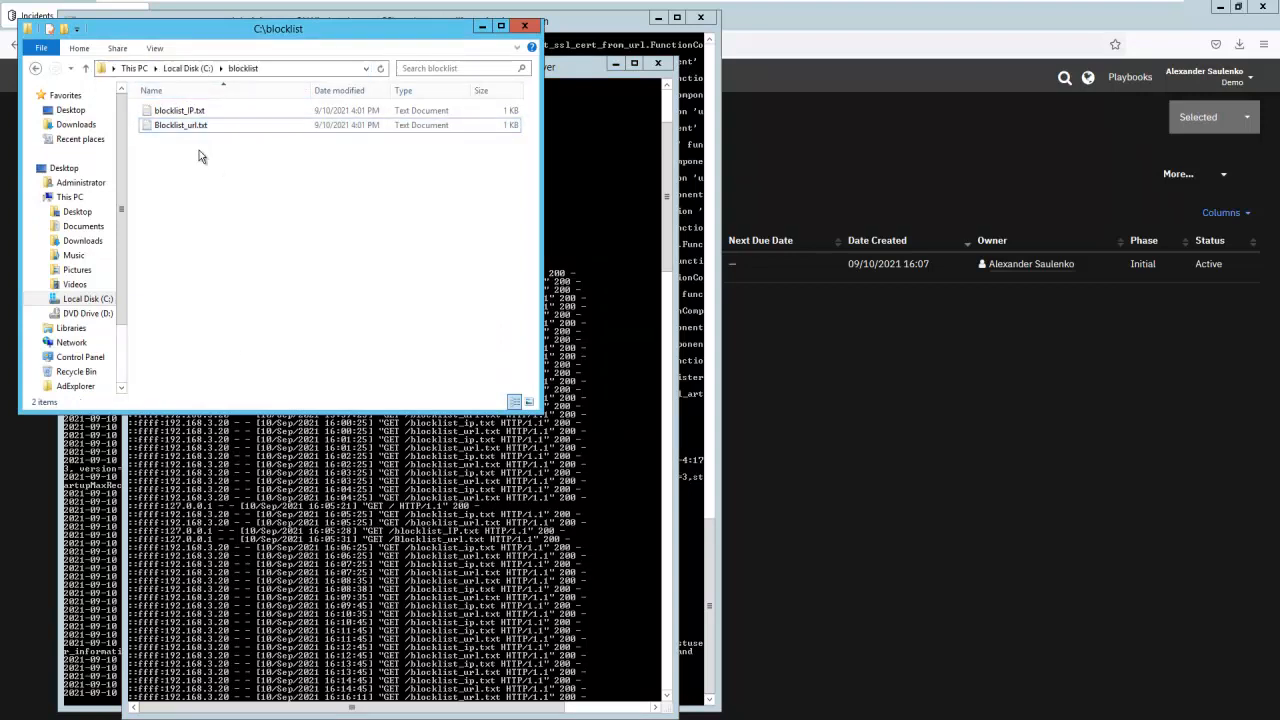
double_click(183, 127)
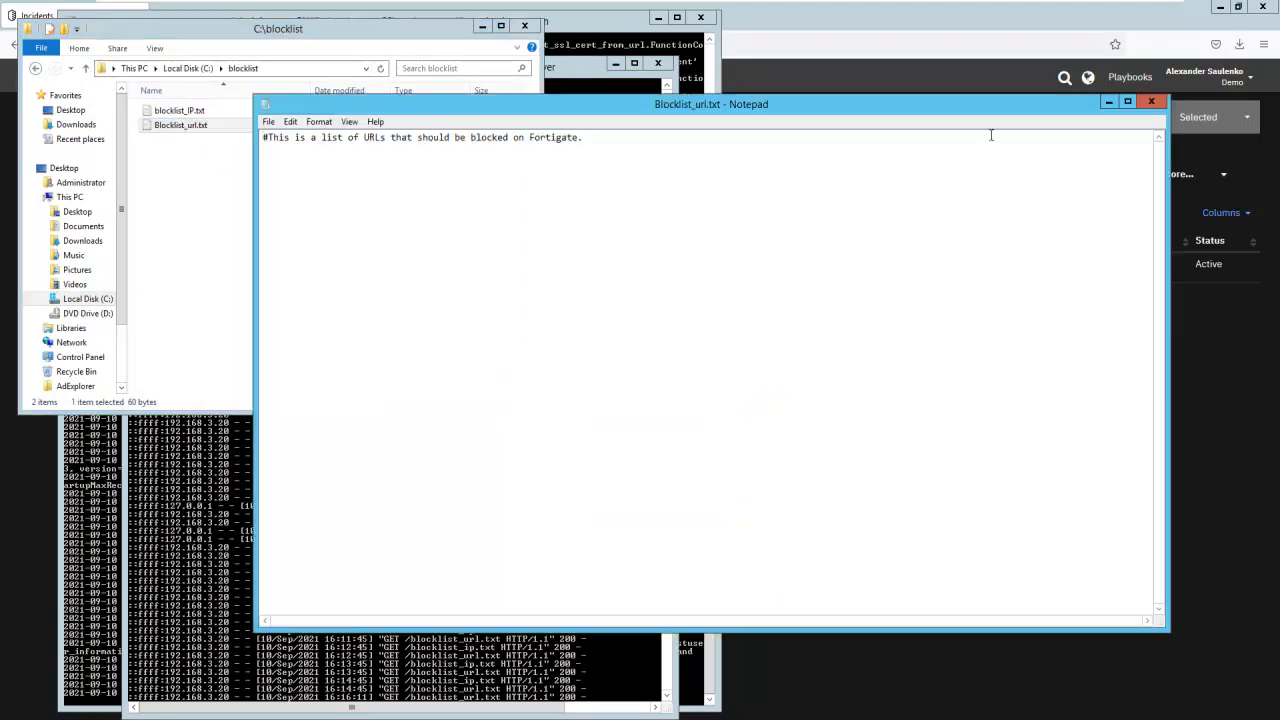
click(1150, 104)
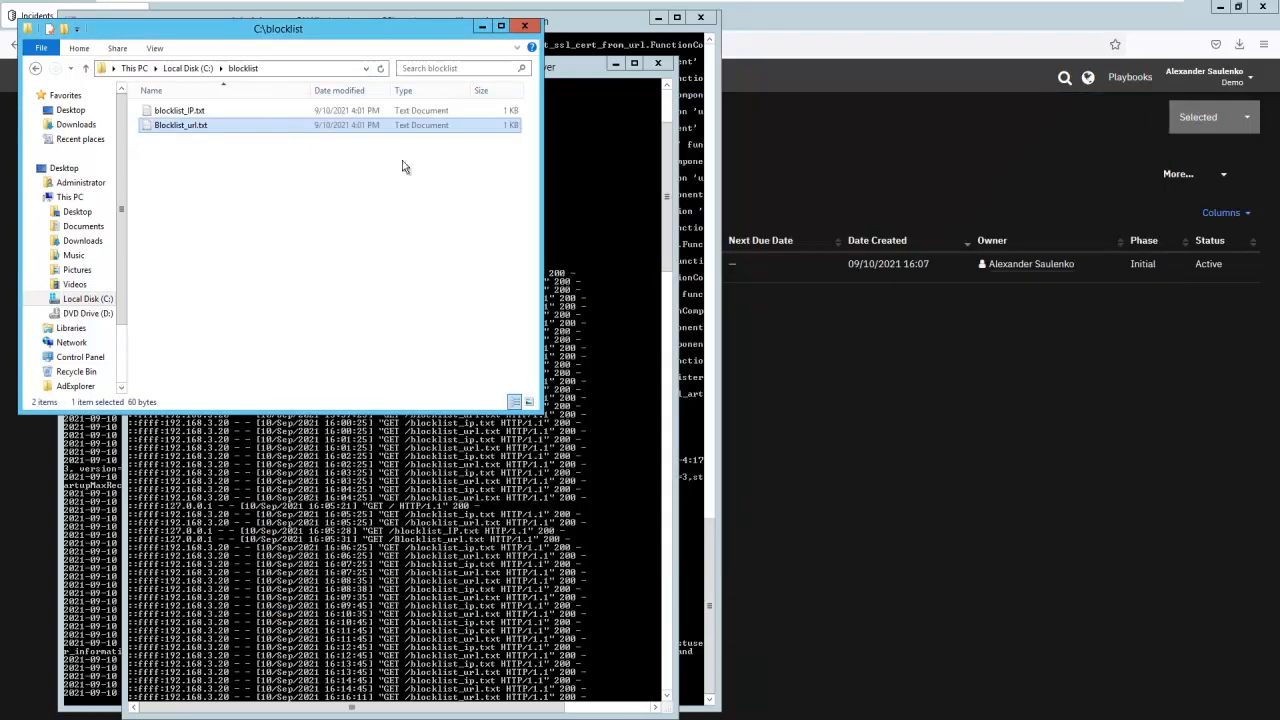
- Check the latest requests in the http.server log and the blocklist directory listing at localhost:8000 in the browser
click(582, 70)
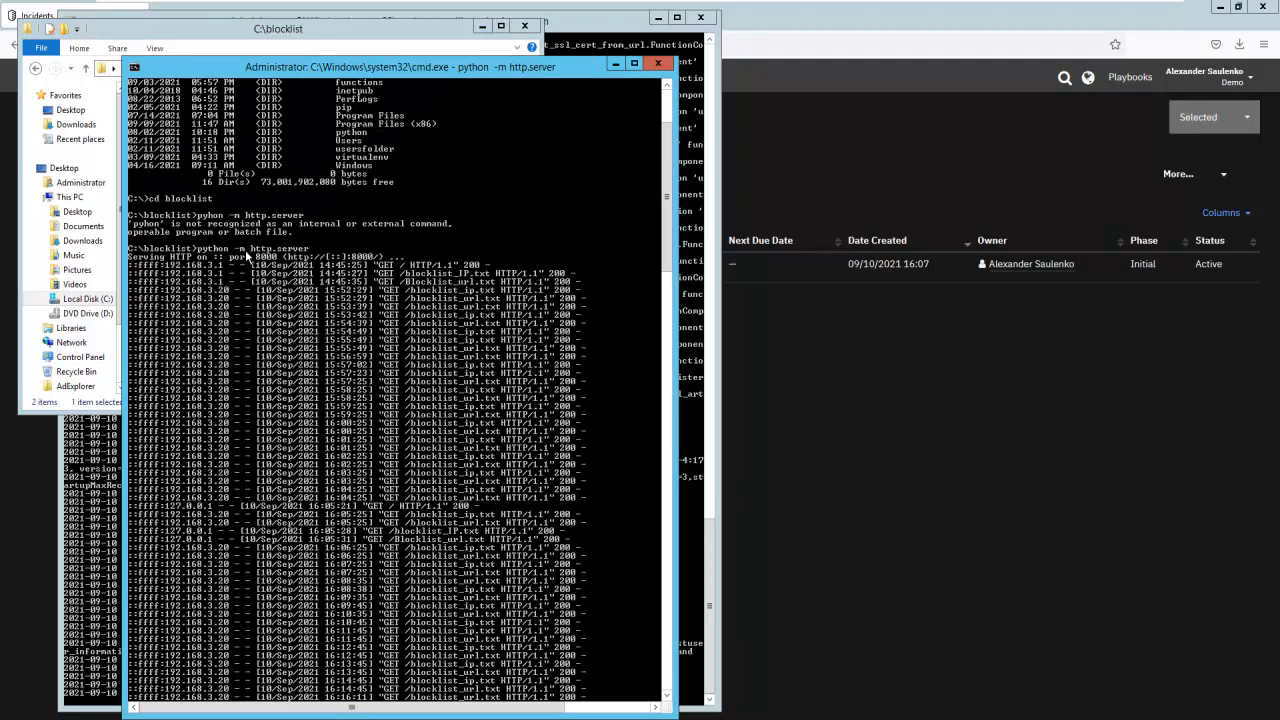
scroll(300, 258, down, 20)
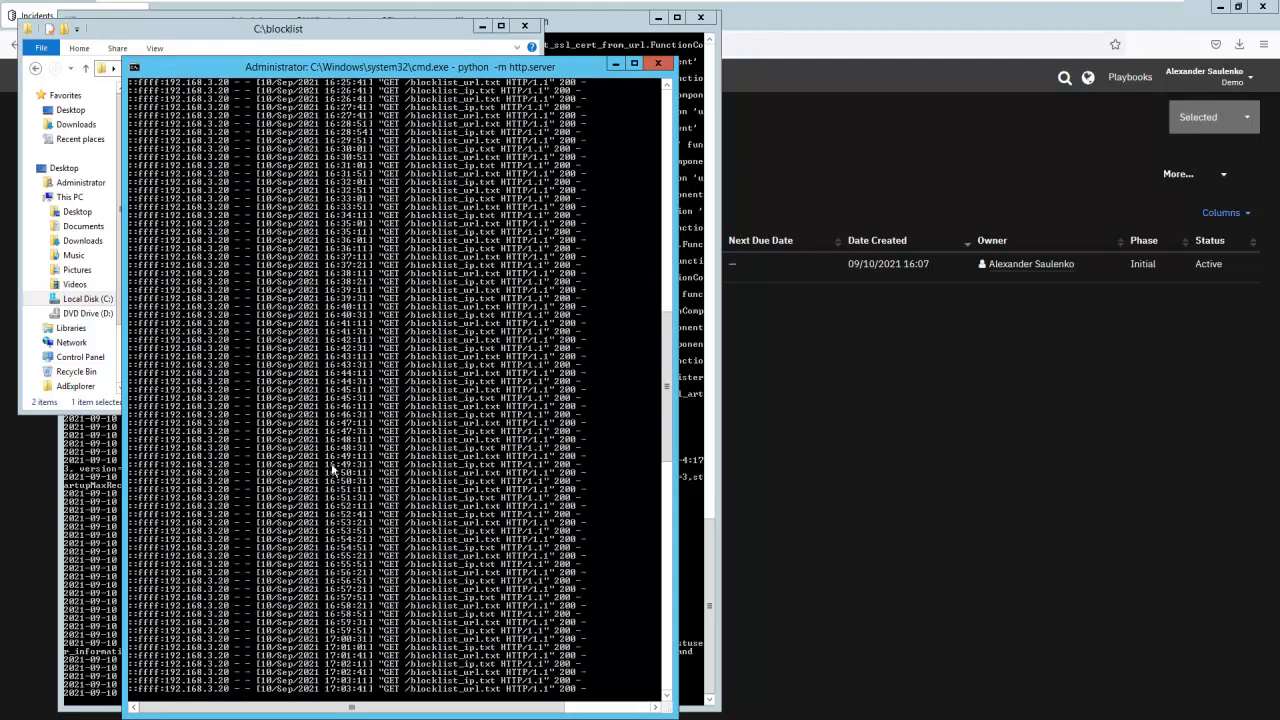
click(420, 719)
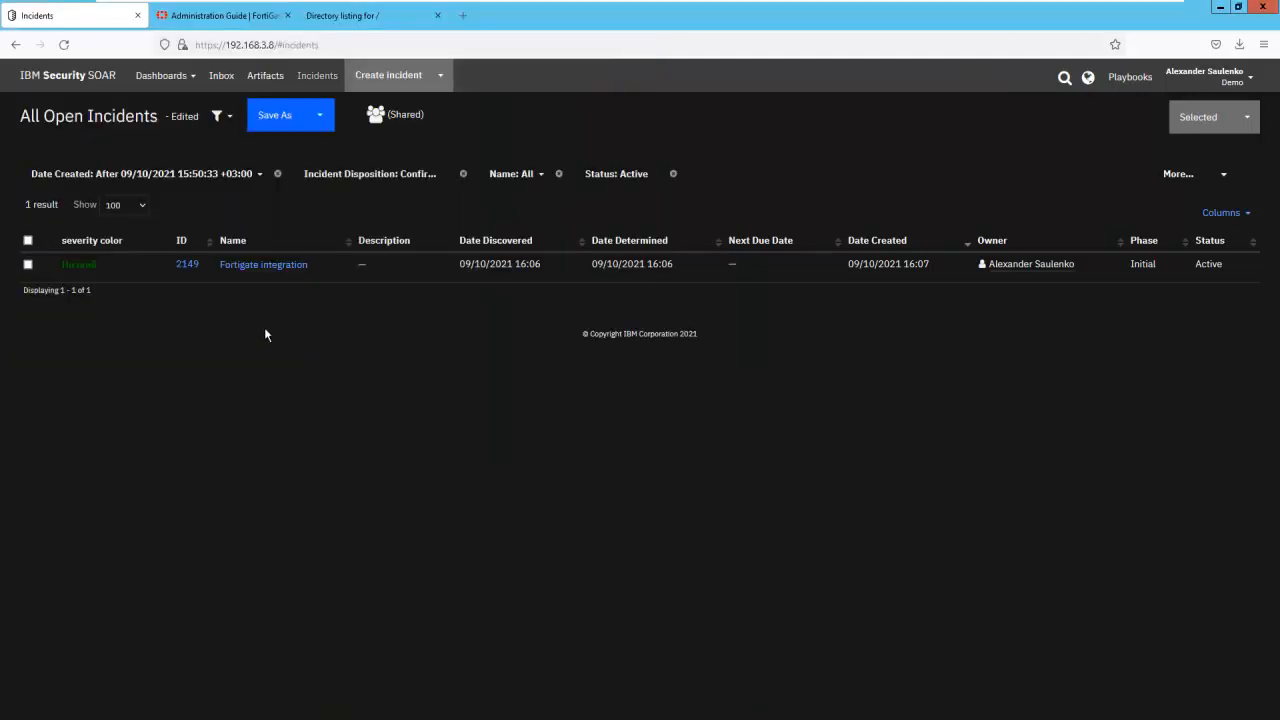
click(343, 18)
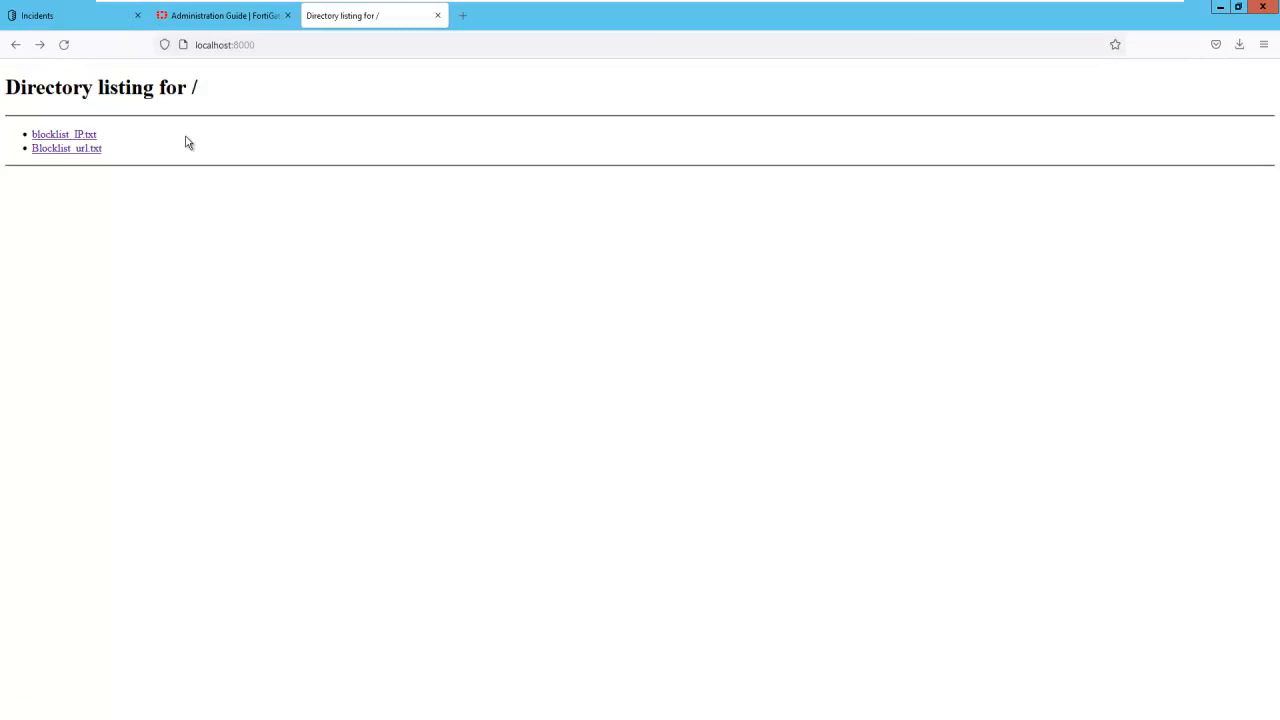
click(298, 45)
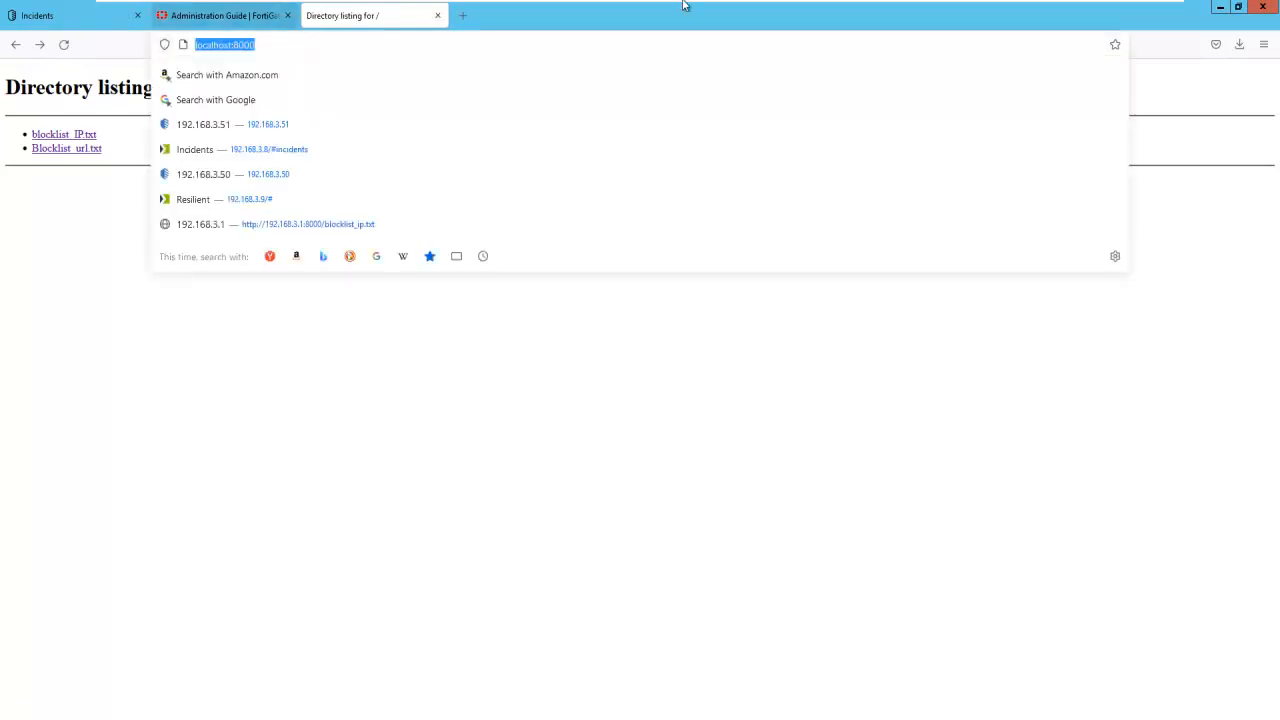
- Return to FortiGate and inspect the Blocked IPs list and blocked_url threat feeds among the Security Fabric external connectors
click(1131, 12)
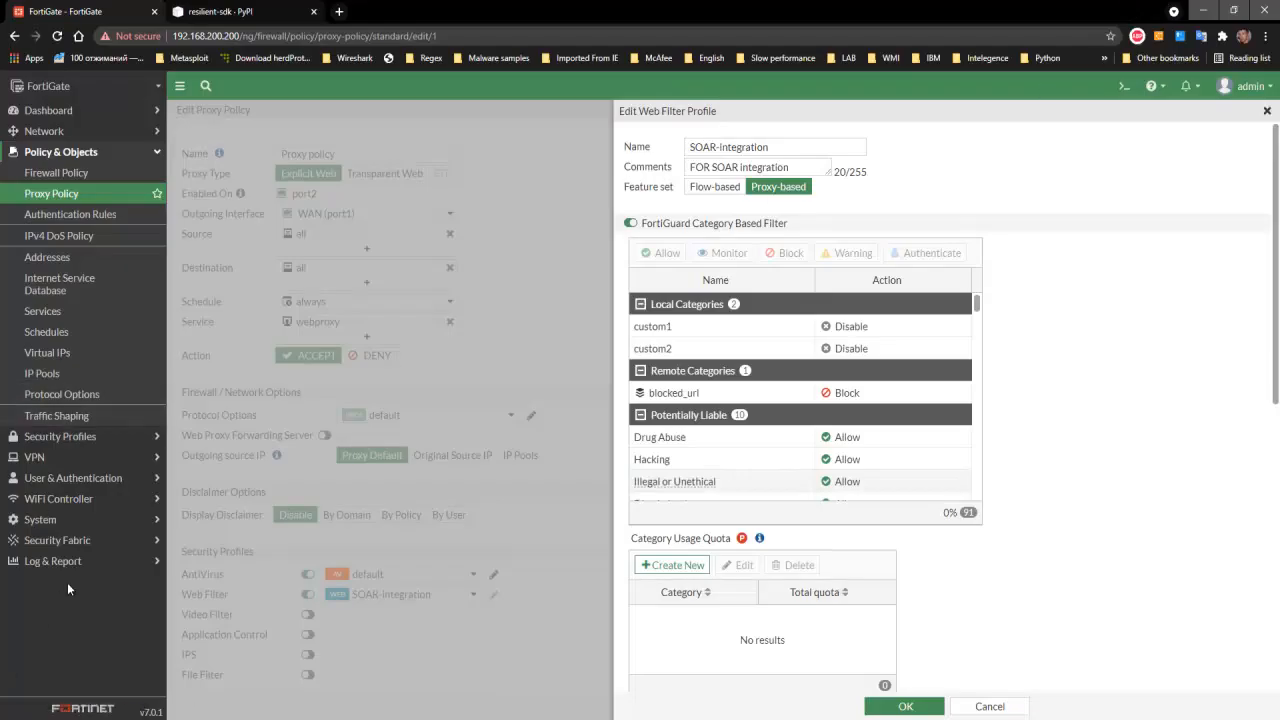
click(79, 549)
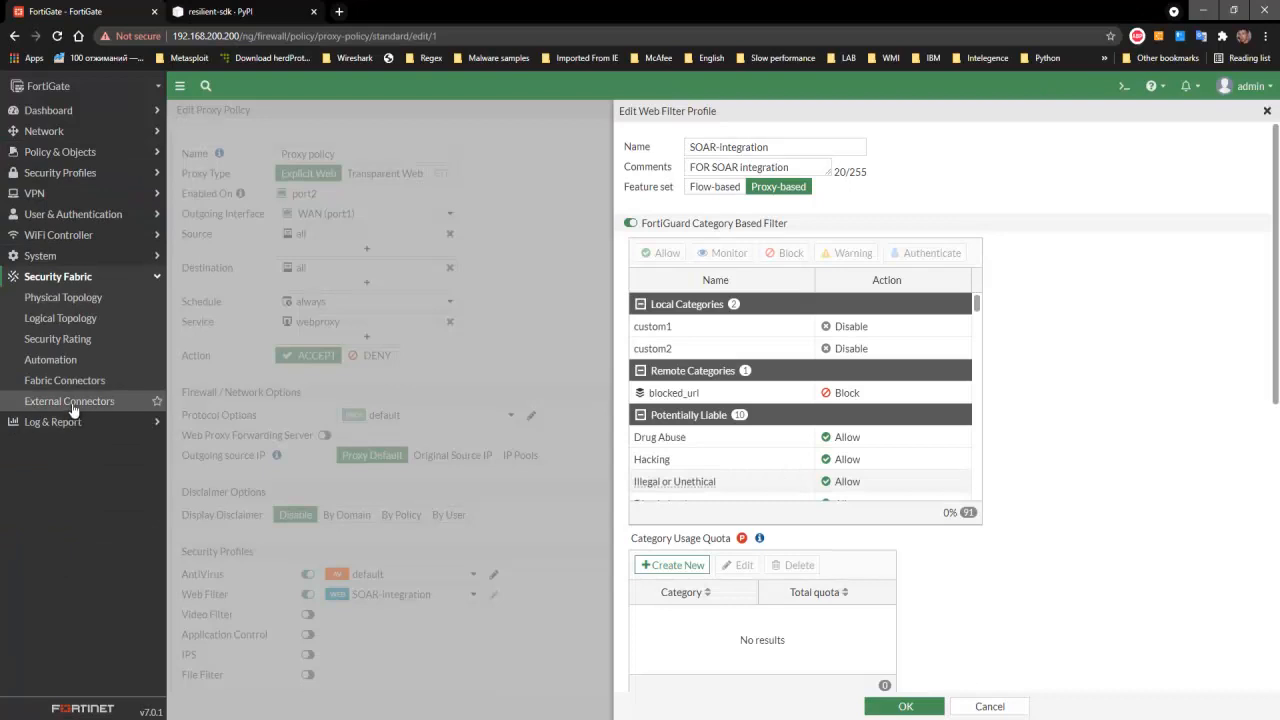
click(69, 401)
mouse_move(331, 206)
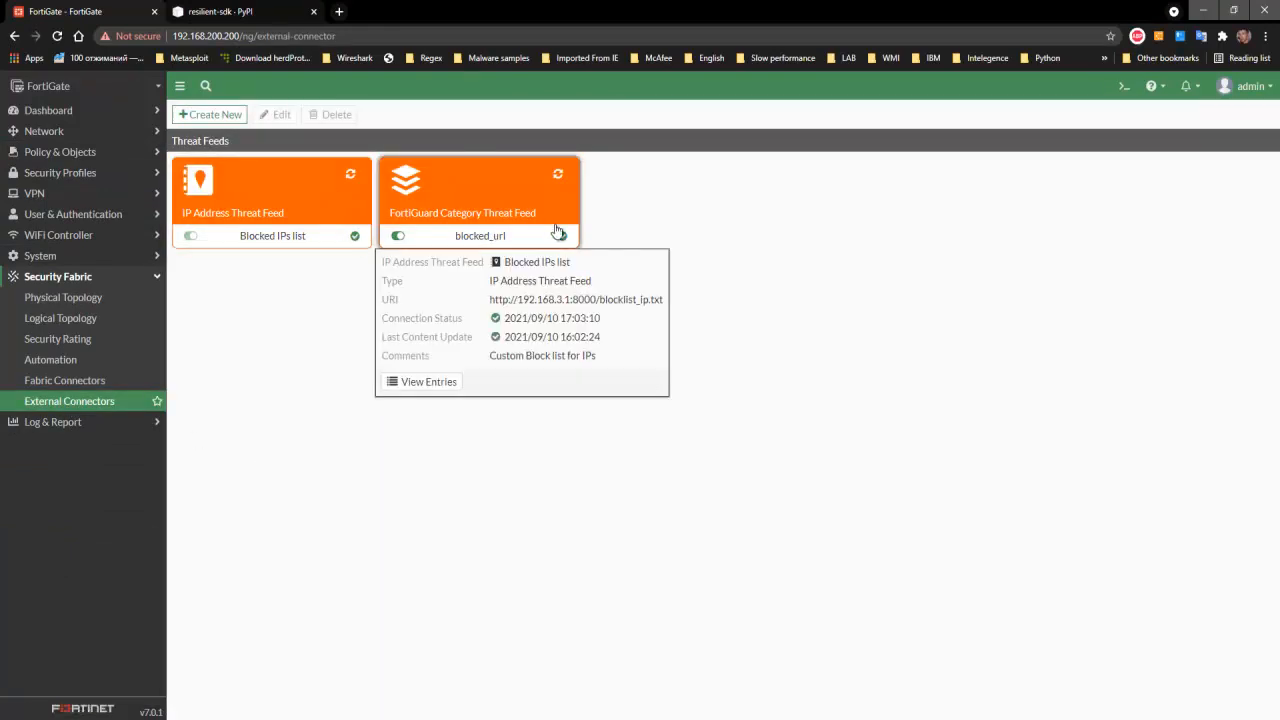
mouse_move(563, 237)
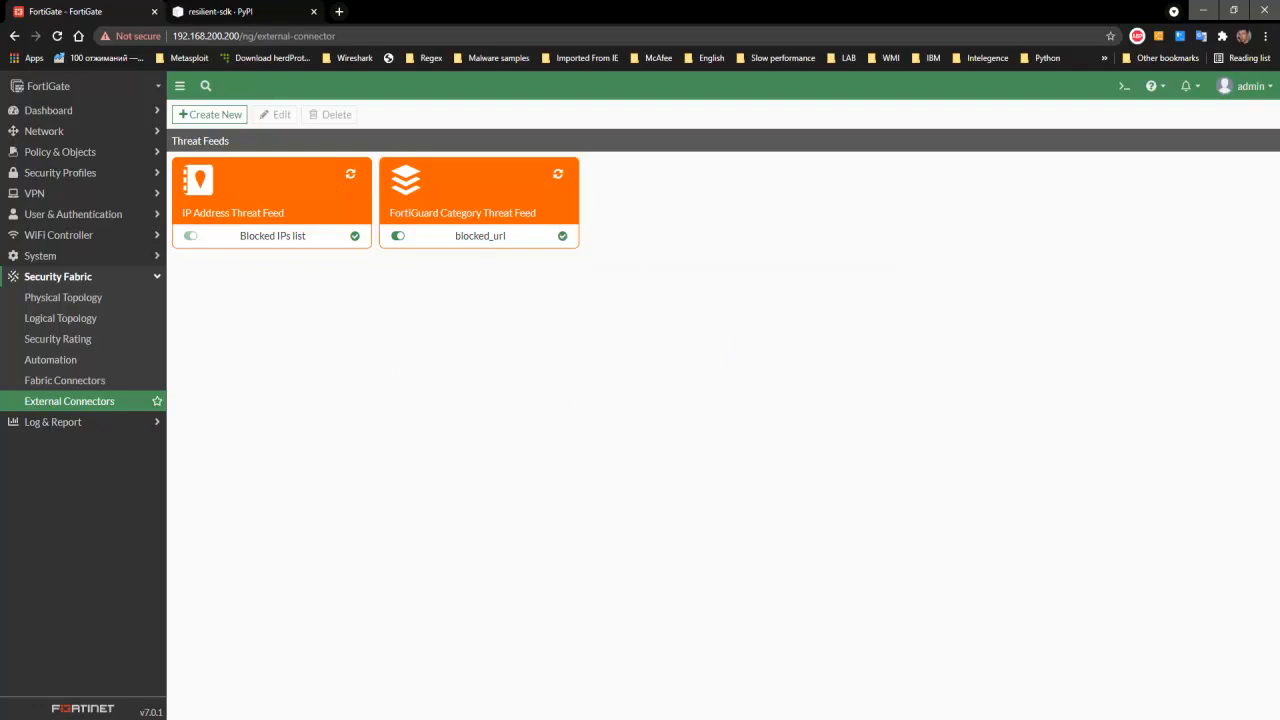
- Switch to the Windows 10_Rus virtual machine and start a continuous ping to 8.8.8.8 from a command prompt
click(585, 718)
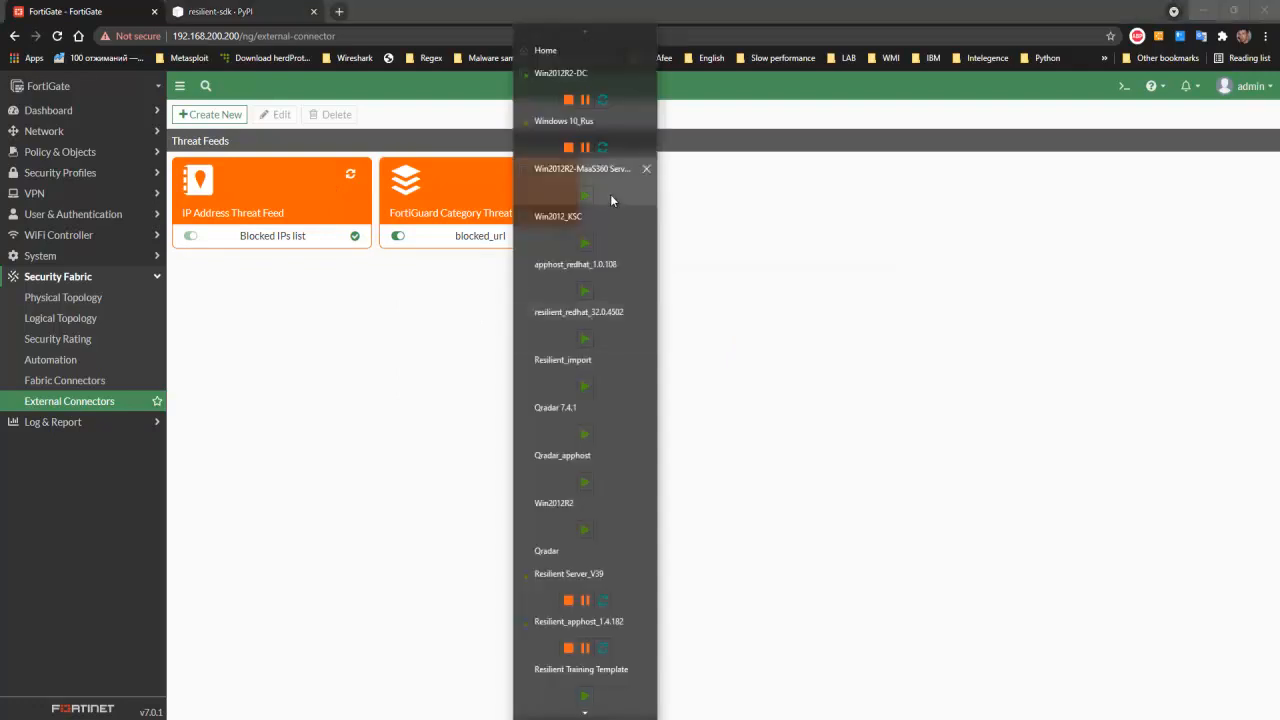
click(625, 146)
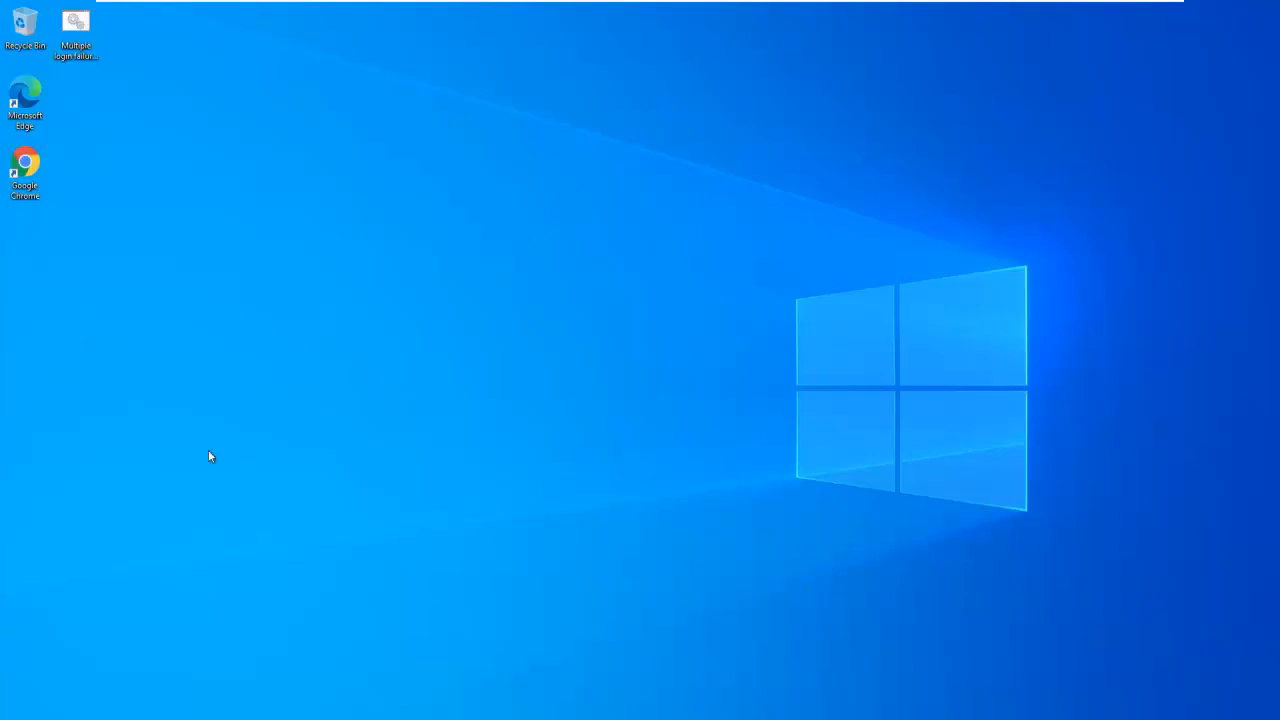
key(super+r)
text(cmd)
key(Return)
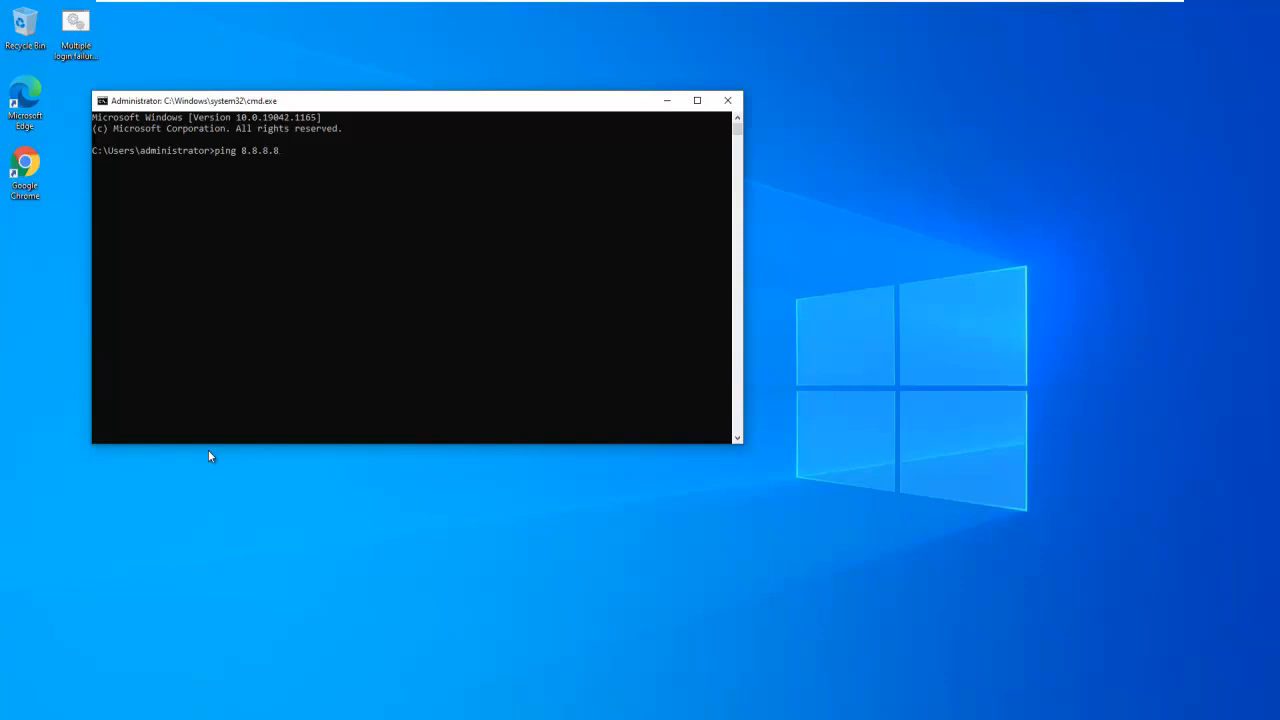
text(ping 8.8.8.8 -t)
key(Return)
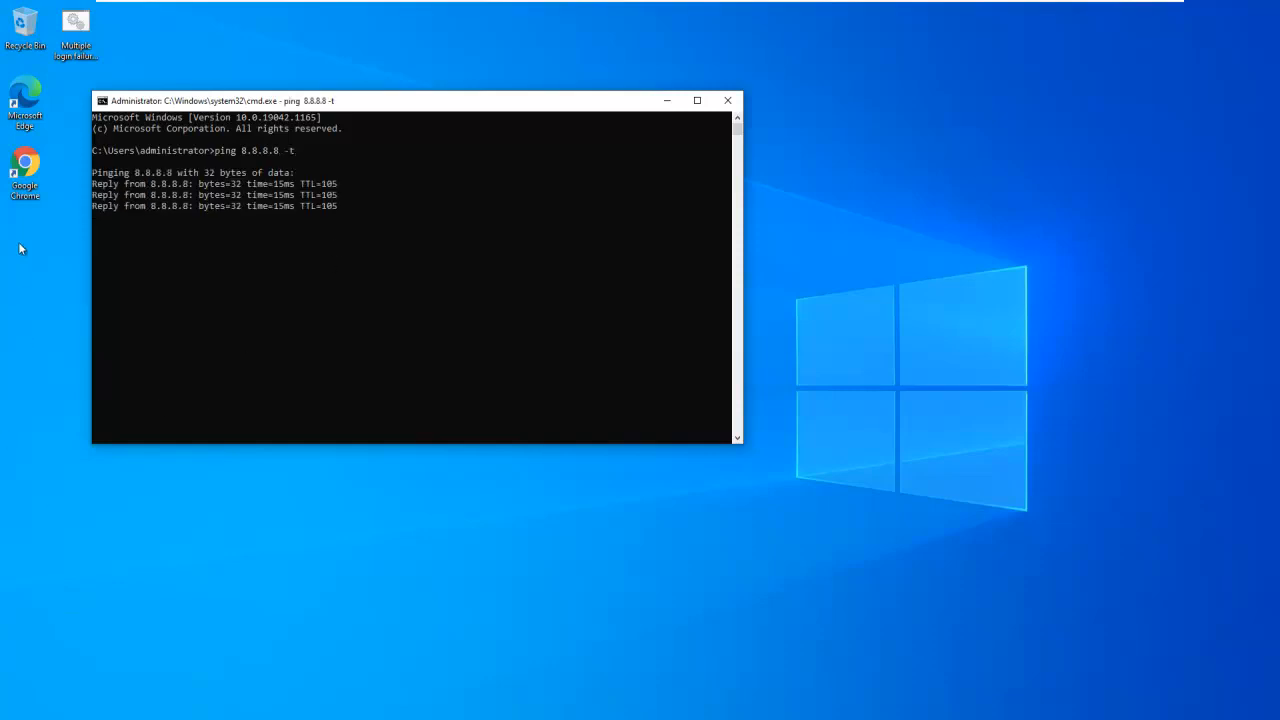
- Open google.com in Chrome on the Windows 10_Rus virtual machine
double_click(25, 168)
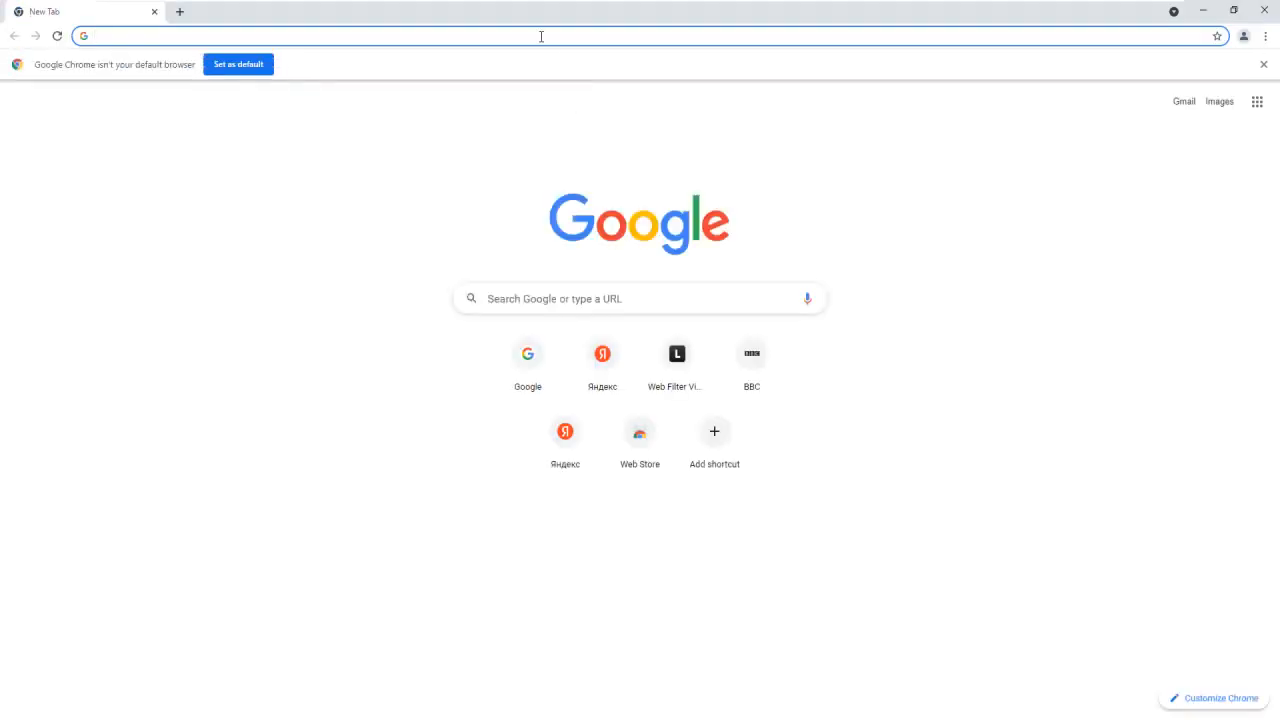
text(google.com)
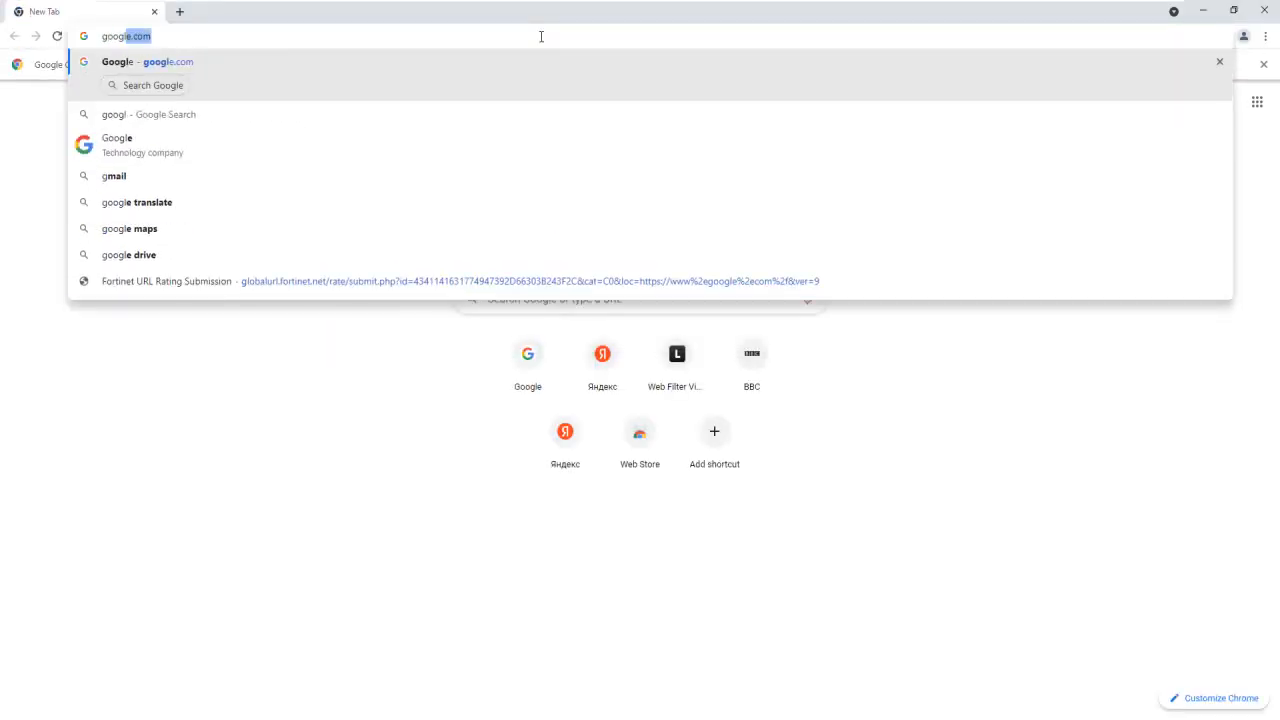
key(Return)
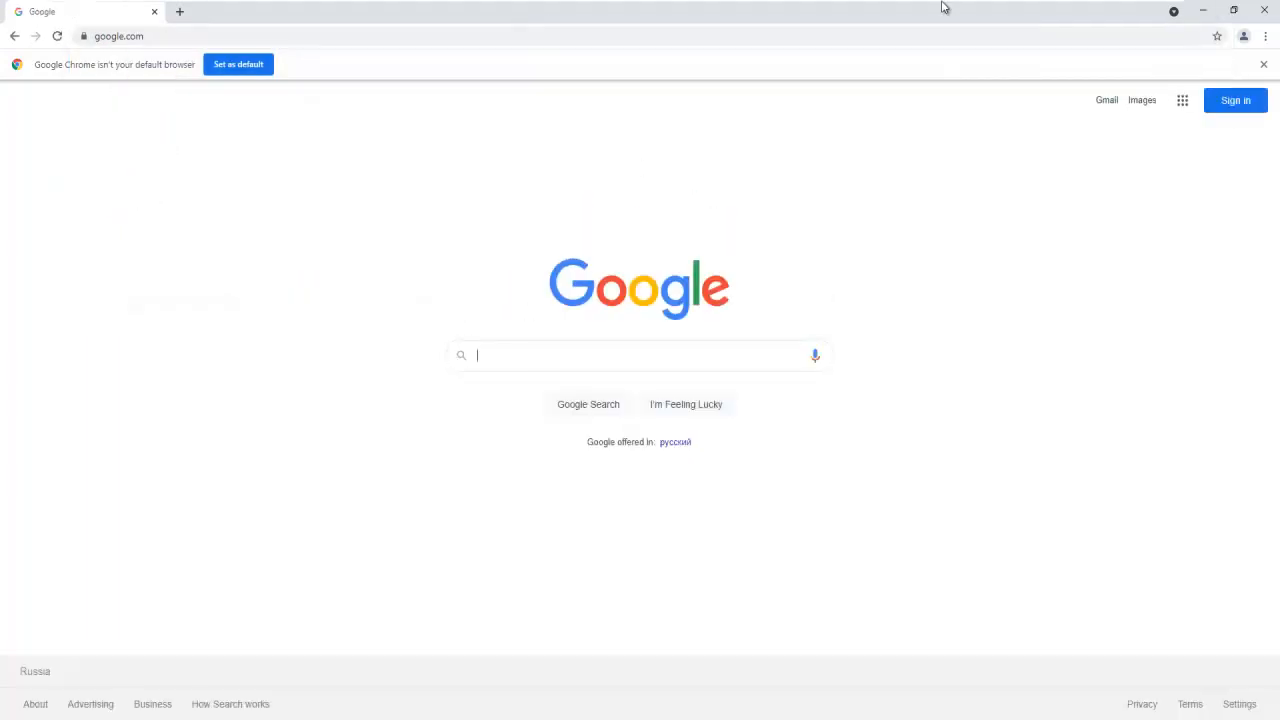
- Switch to the Win2012R2-DC virtual machine and open the artifacts of the Fortigate integration incident in IBM Security SOAR
mouse_move(960, 7)
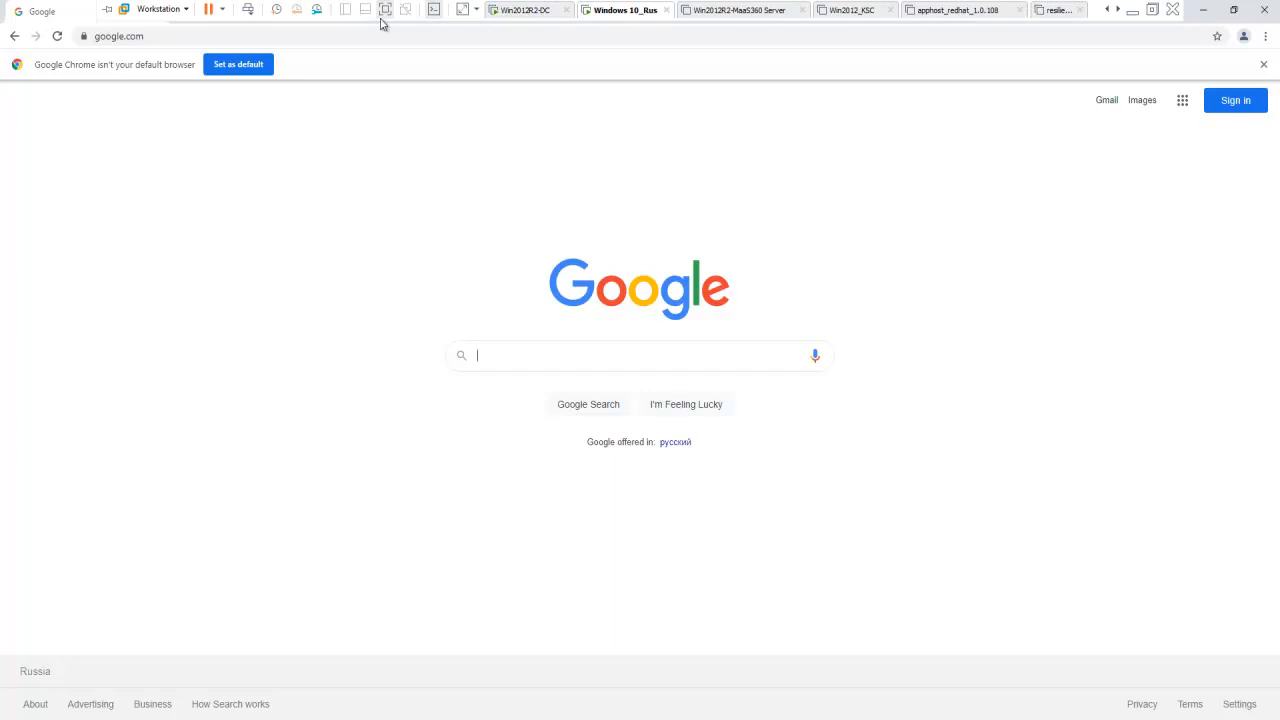
click(517, 12)
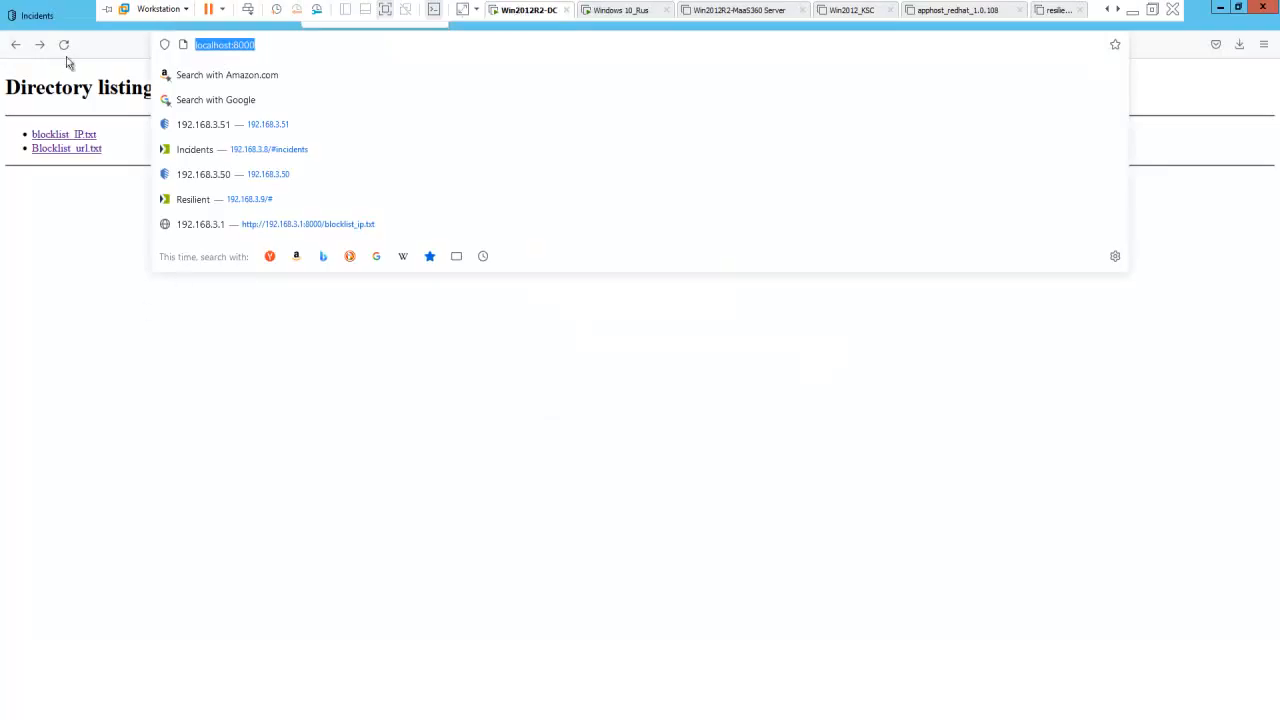
click(60, 20)
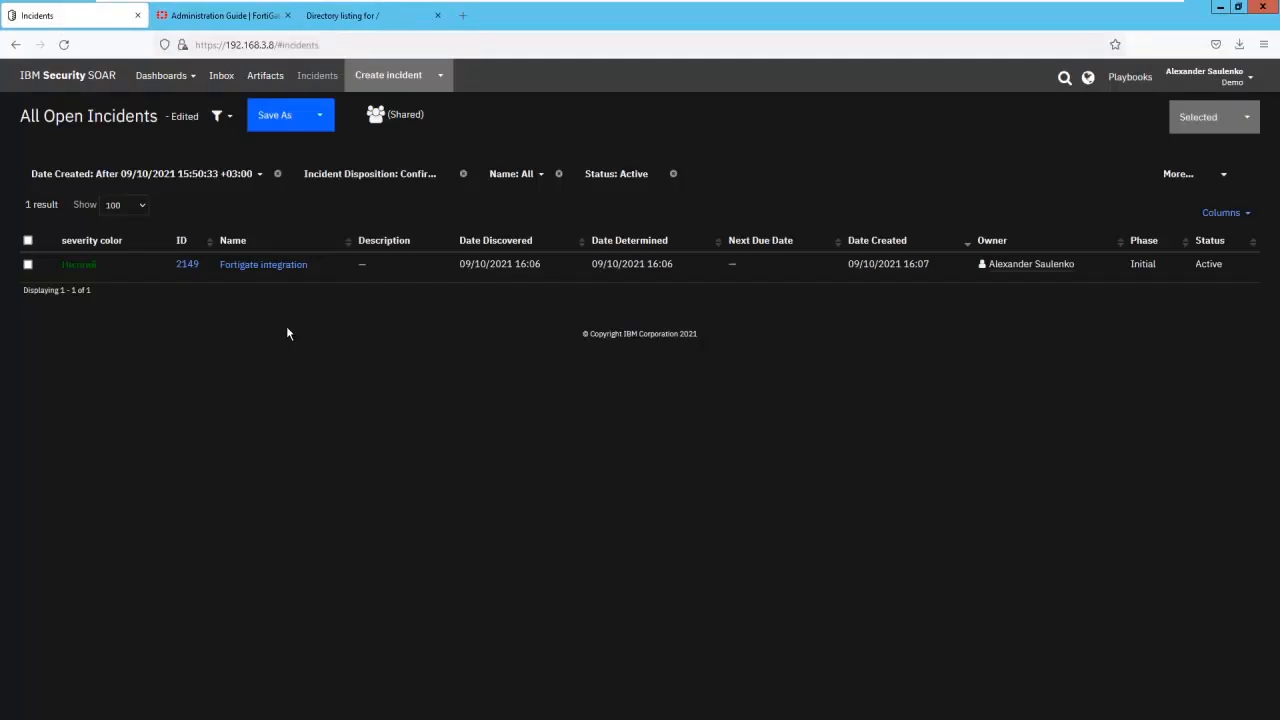
click(278, 268)
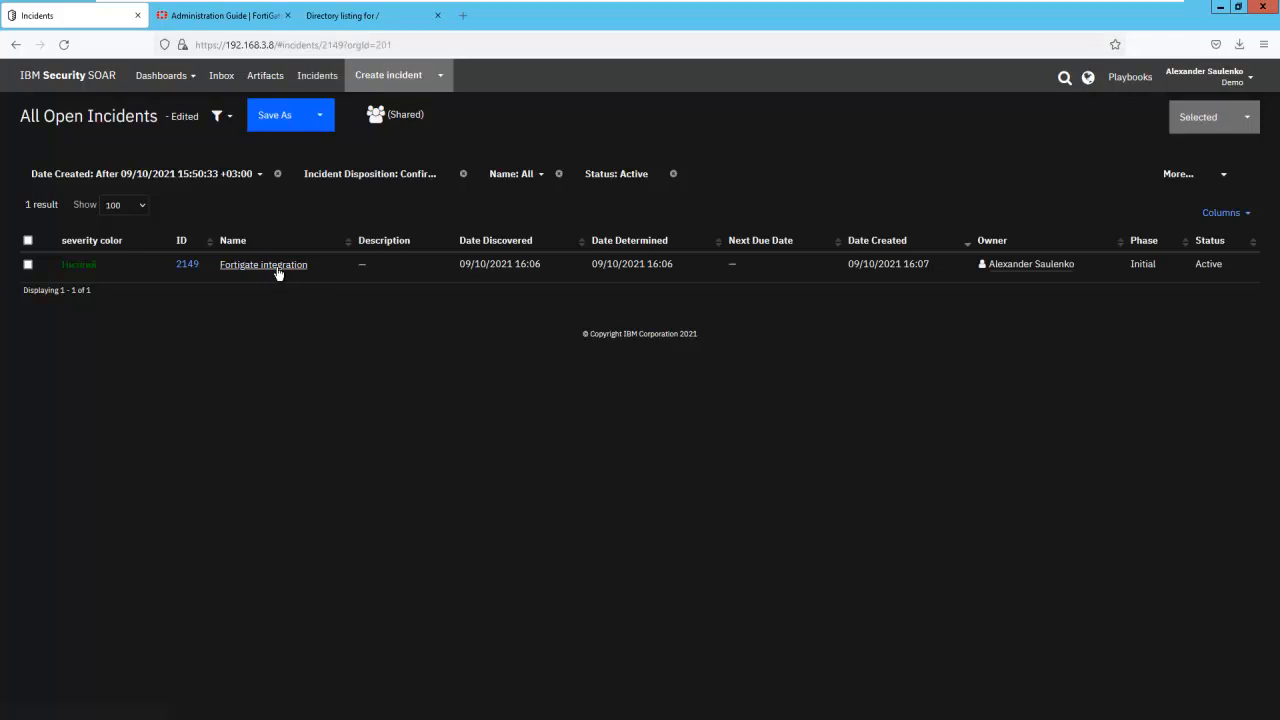
click(557, 229)
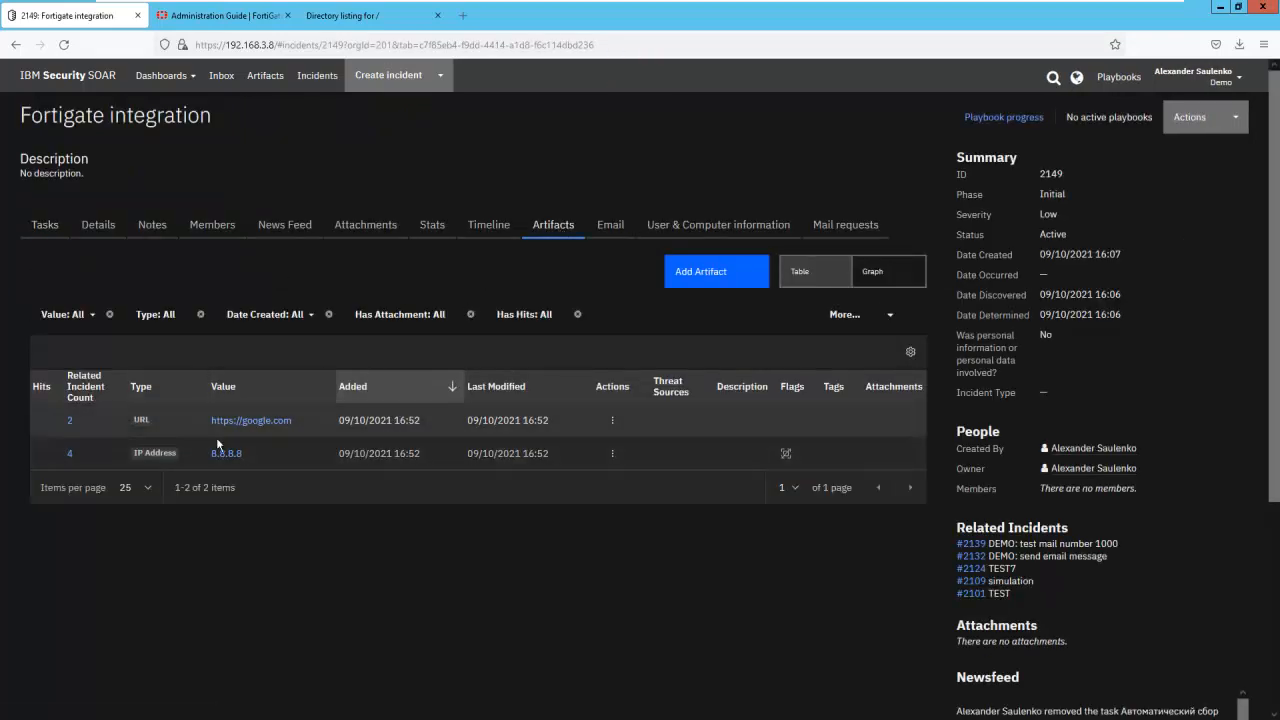
click(613, 454)
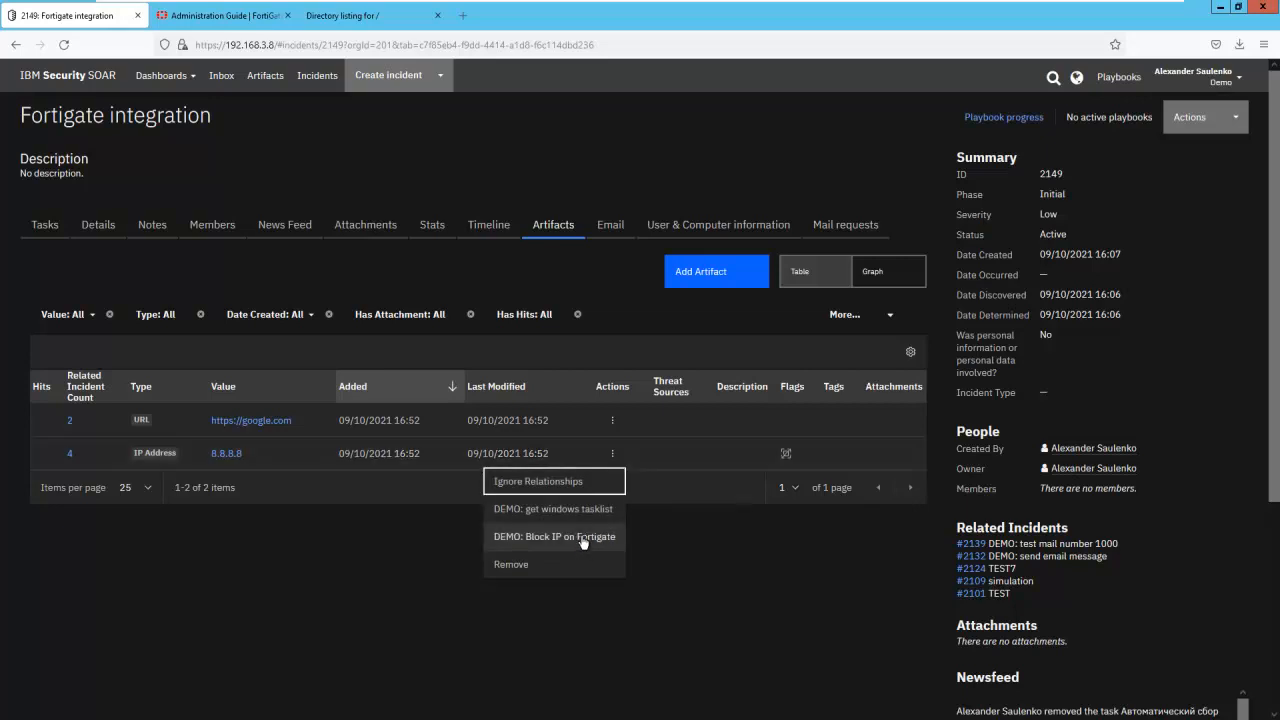
click(583, 540)
click(613, 422)
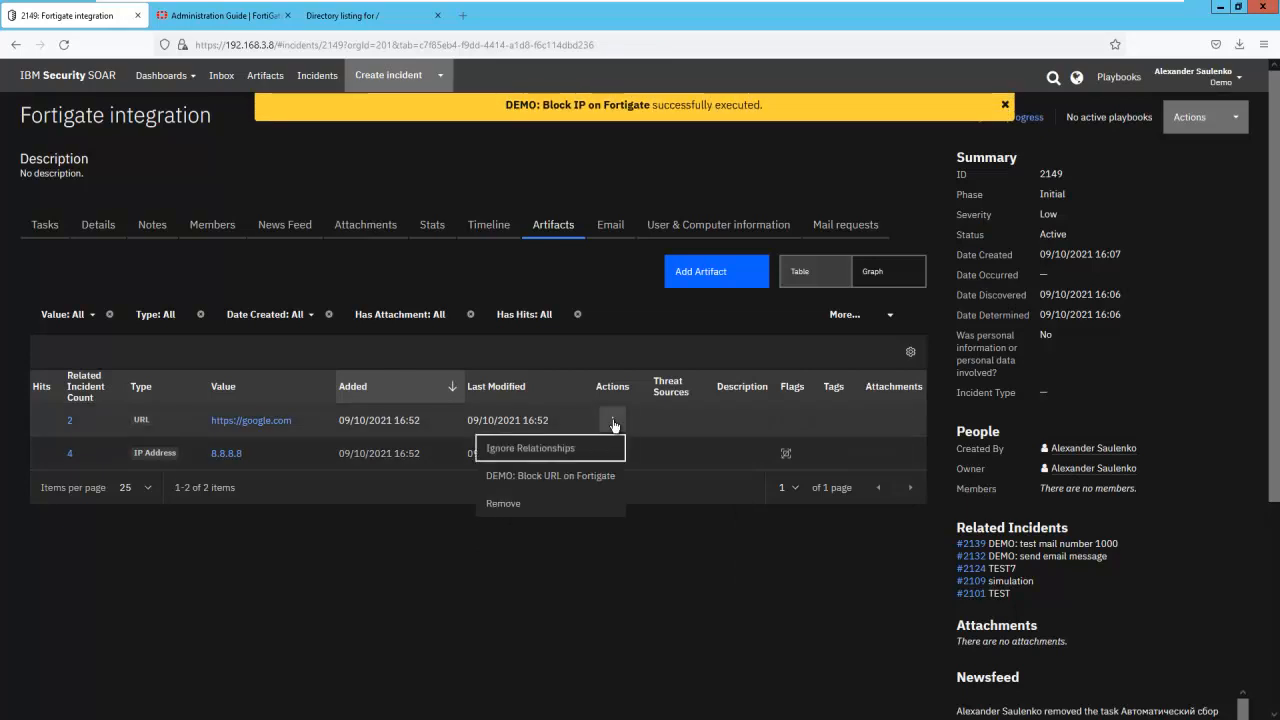
click(587, 477)
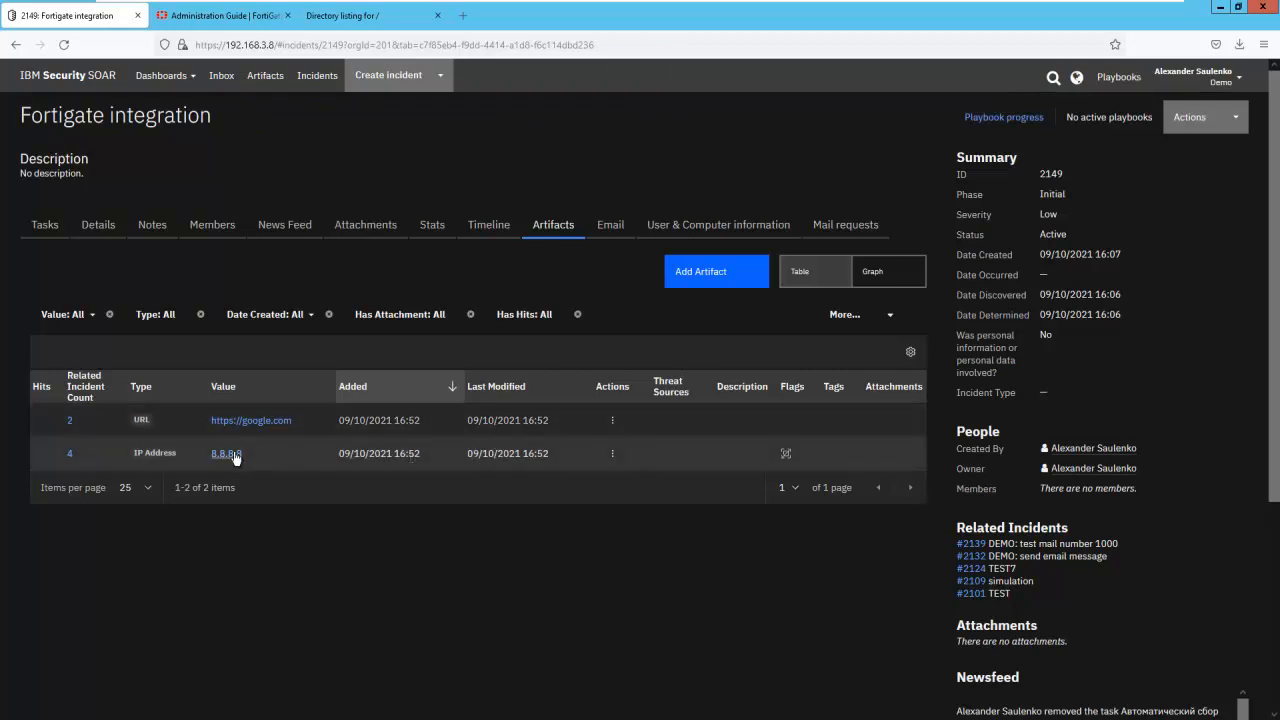
- Check the updated contents of Blocklist_url.txt in the C:\blocklist folder and close the file
click(383, 718)
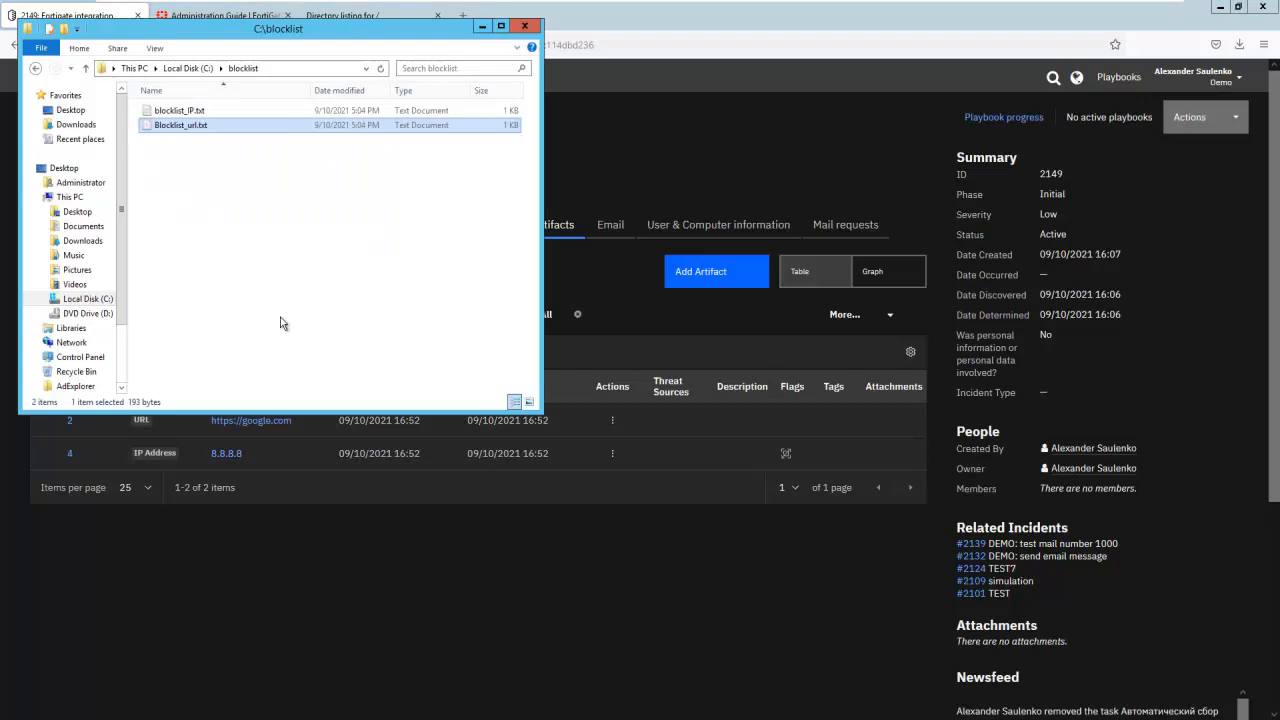
double_click(181, 126)
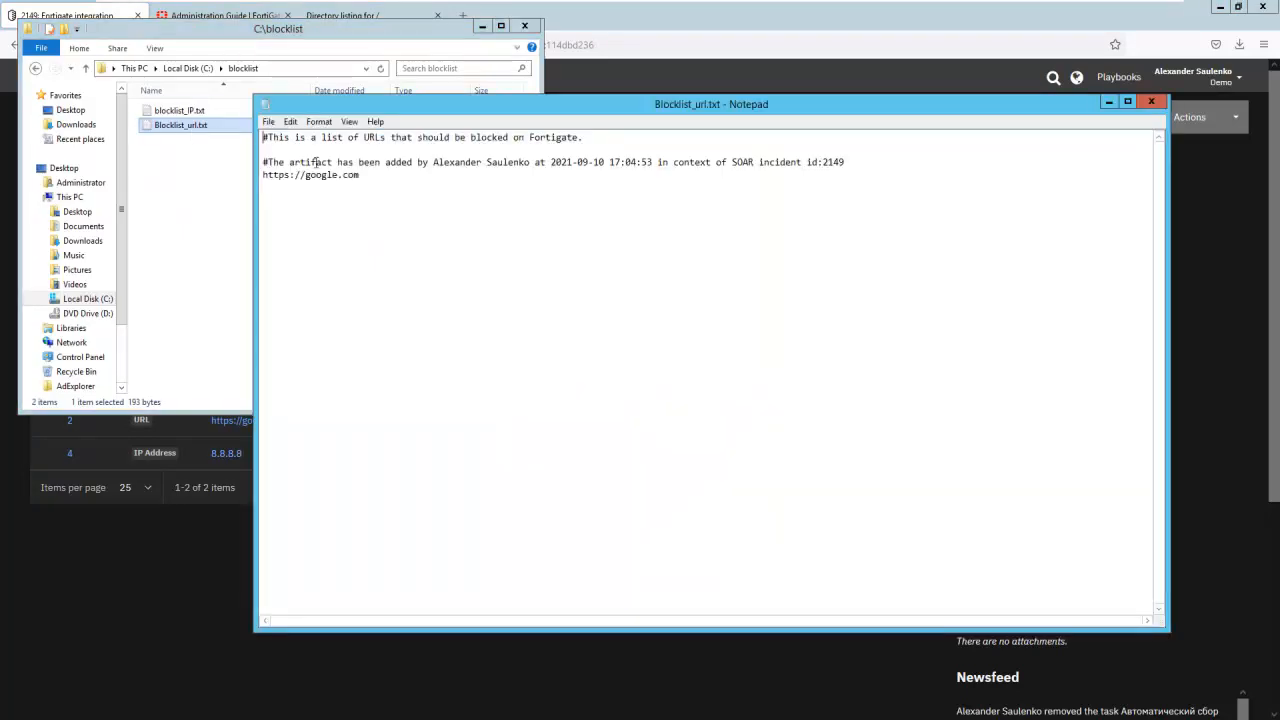
click(1151, 101)
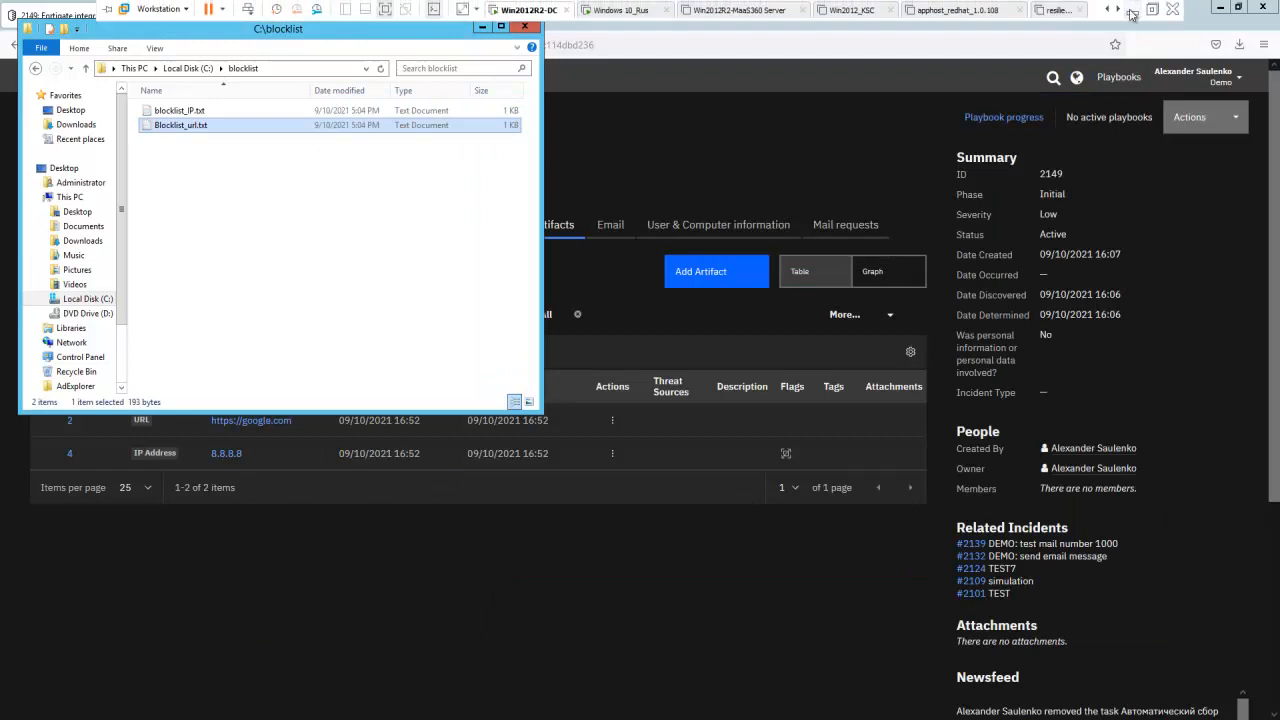
- Switch to FortiGate, refresh the Blocked IPs list and blocked_url threat feeds, and view the entries of each
click(1134, 8)
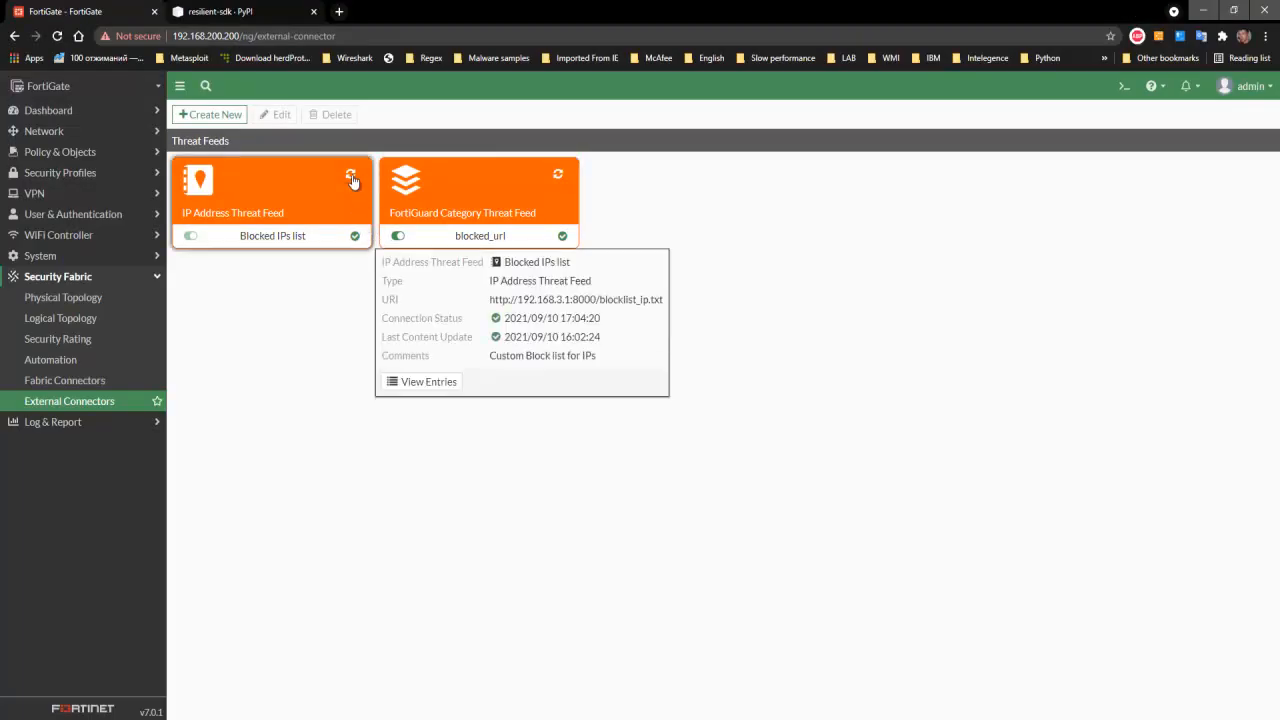
click(558, 175)
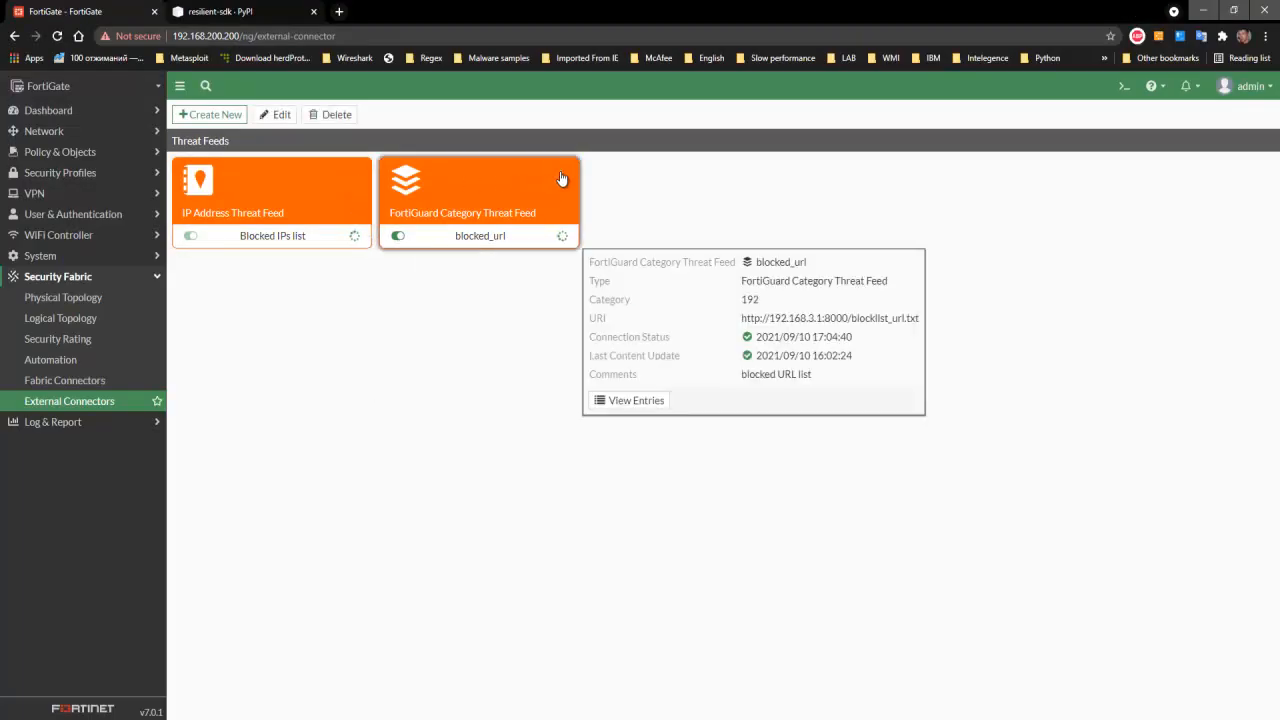
mouse_move(353, 243)
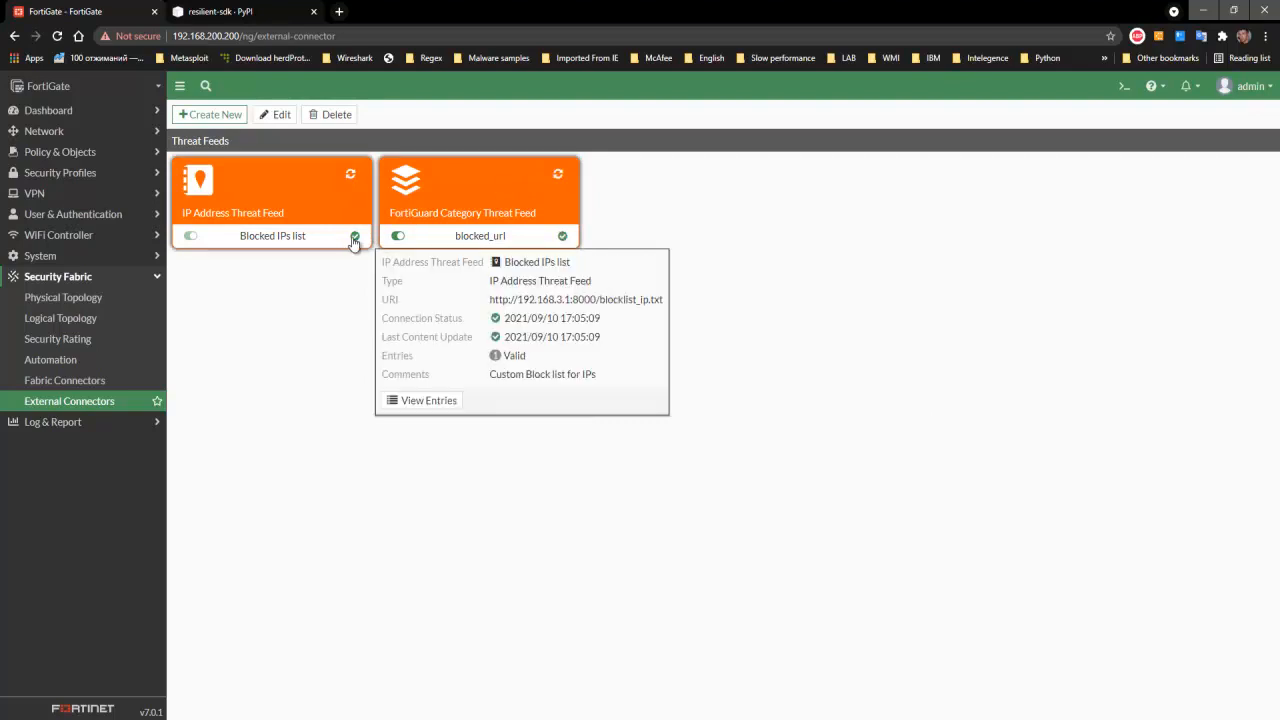
click(424, 401)
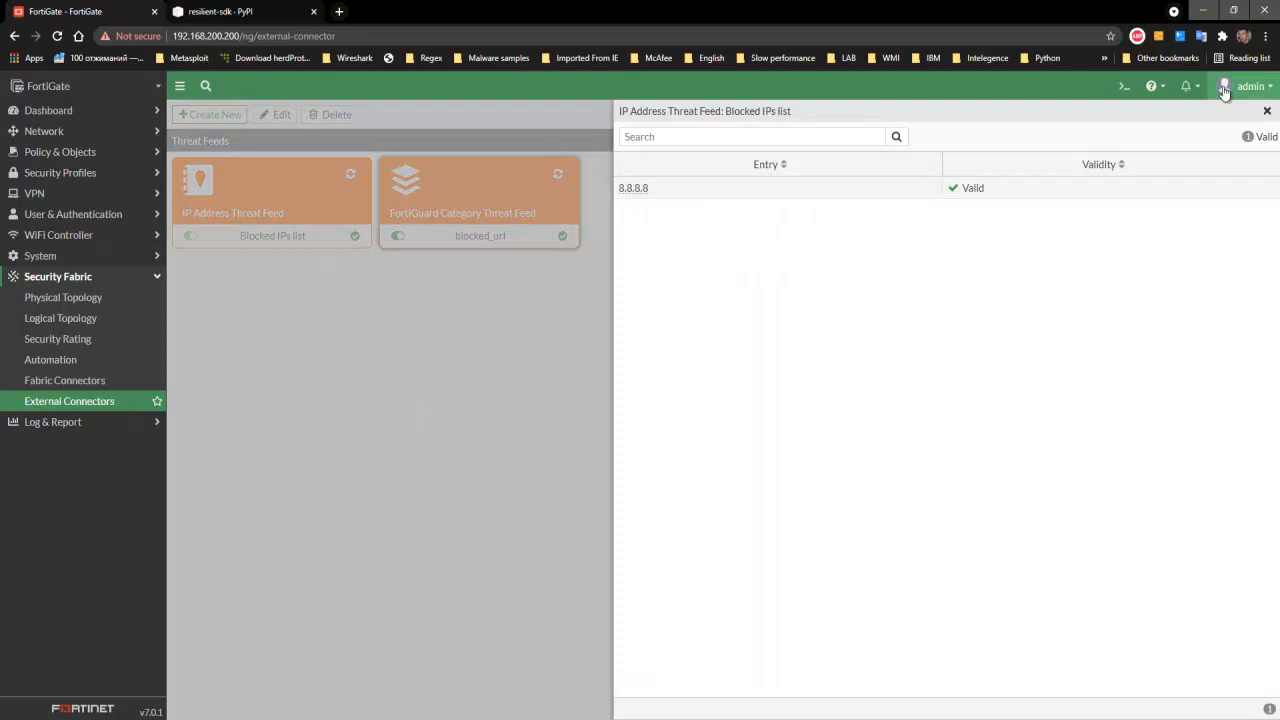
click(1267, 111)
mouse_move(561, 243)
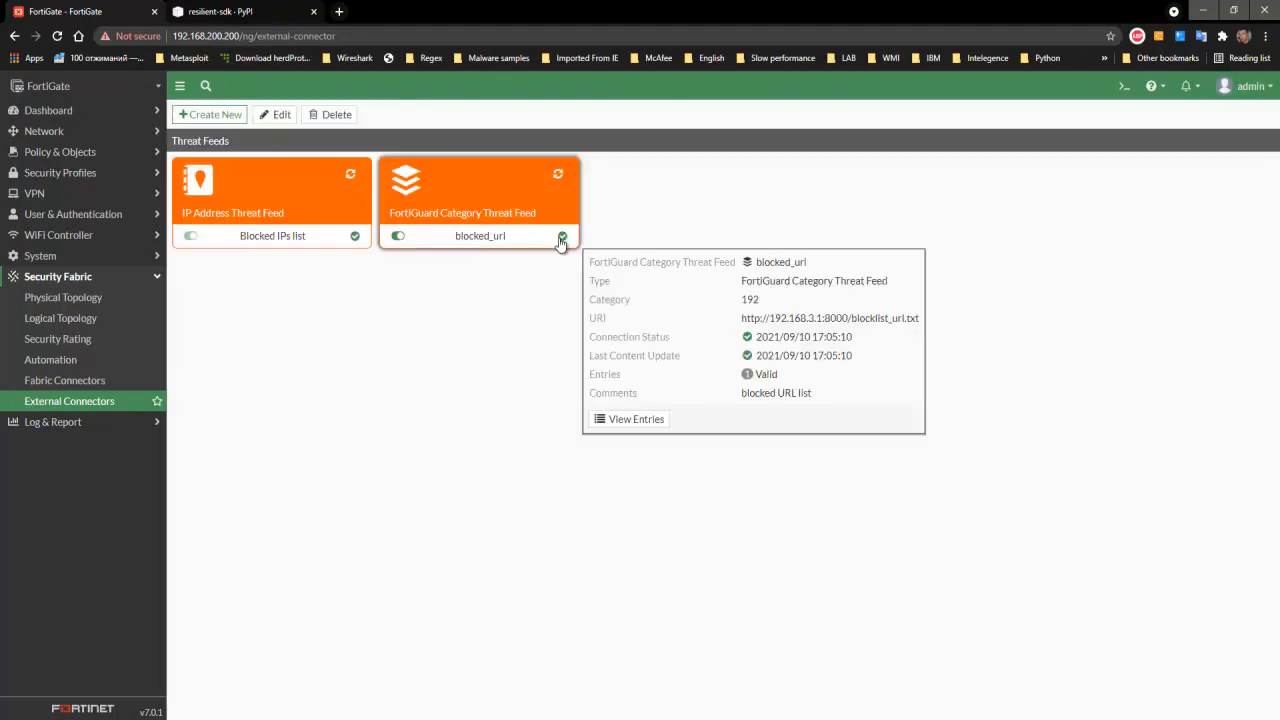
click(634, 420)
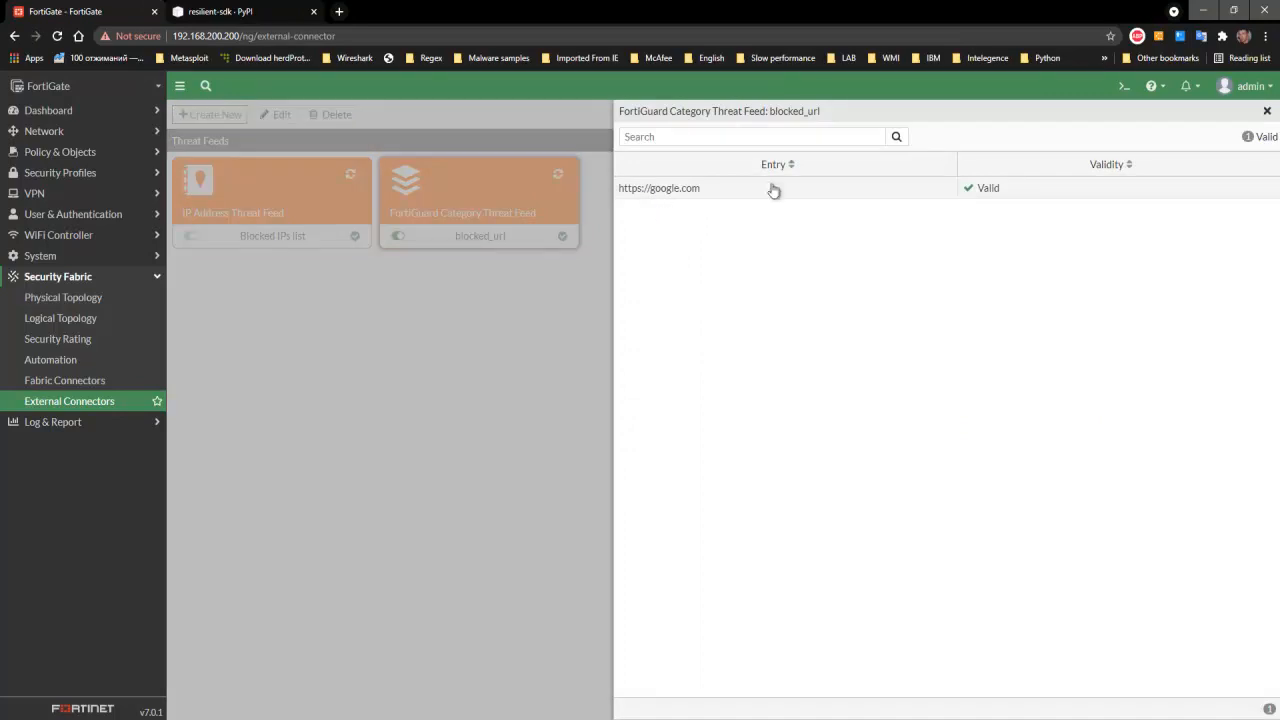
click(1267, 112)
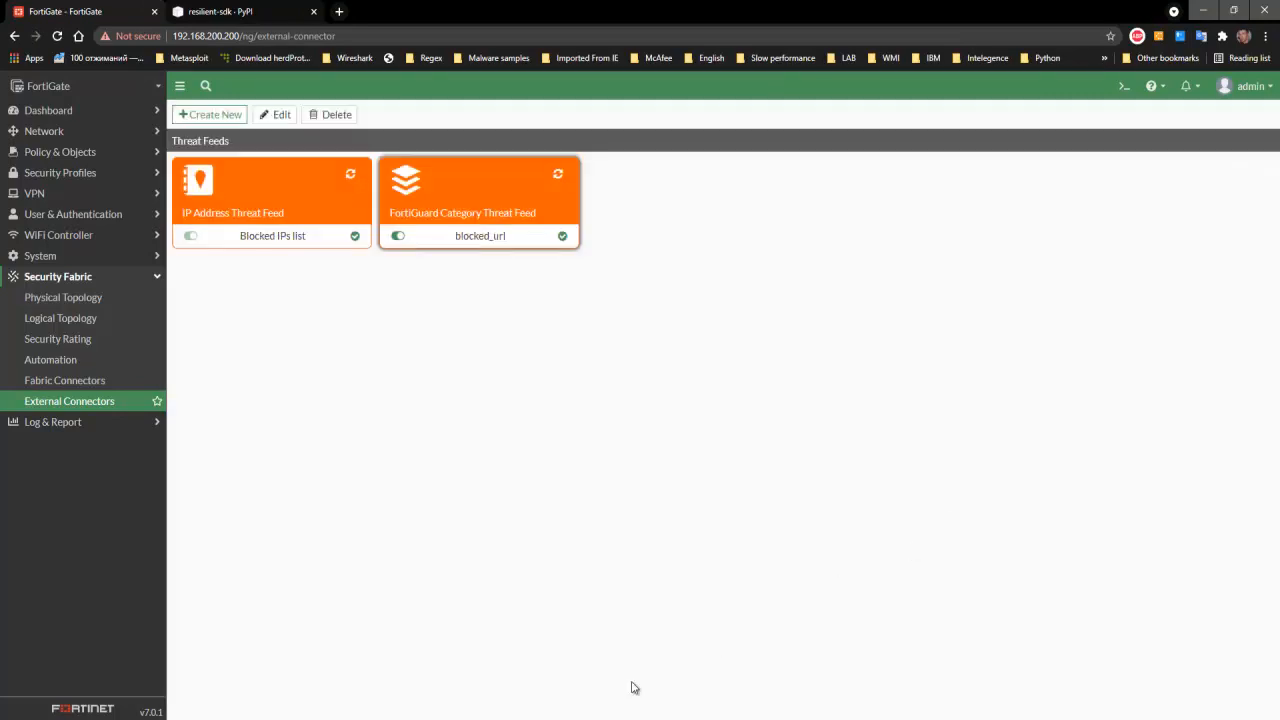
- Switch to the Windows 10_Rus virtual machine, reload google.com and examine the page returned
click(586, 719)
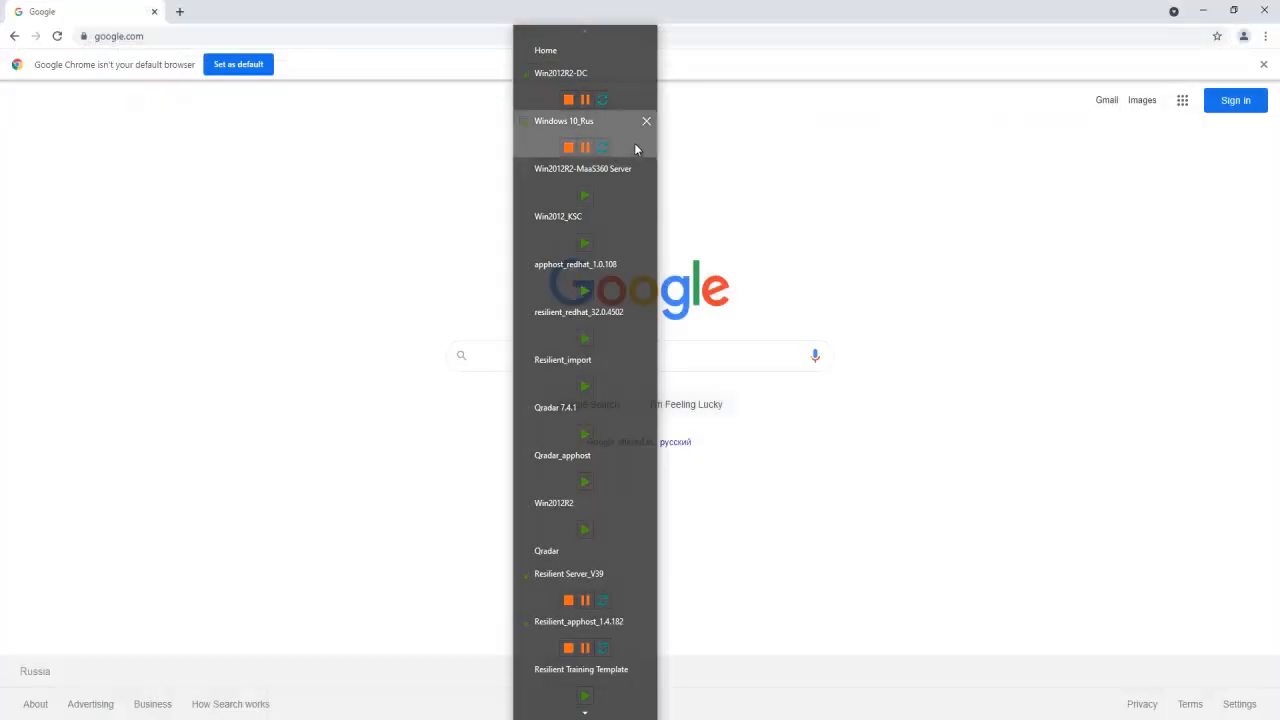
click(635, 146)
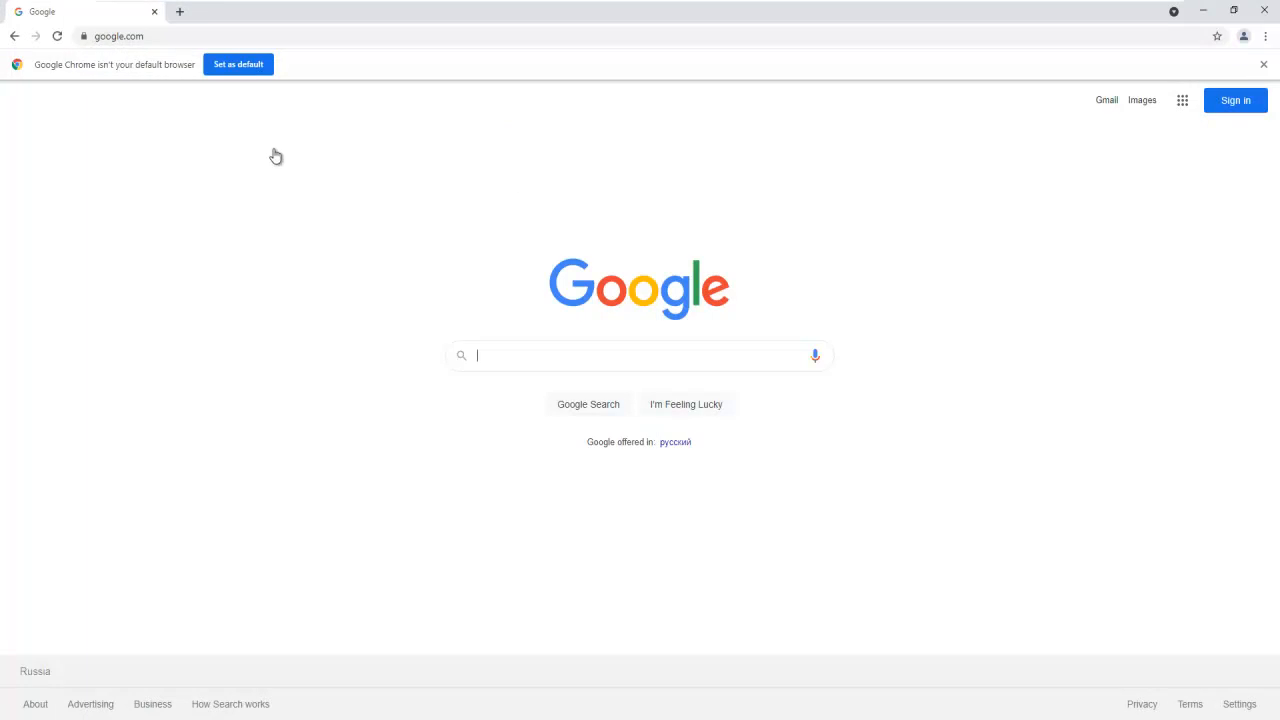
click(57, 36)
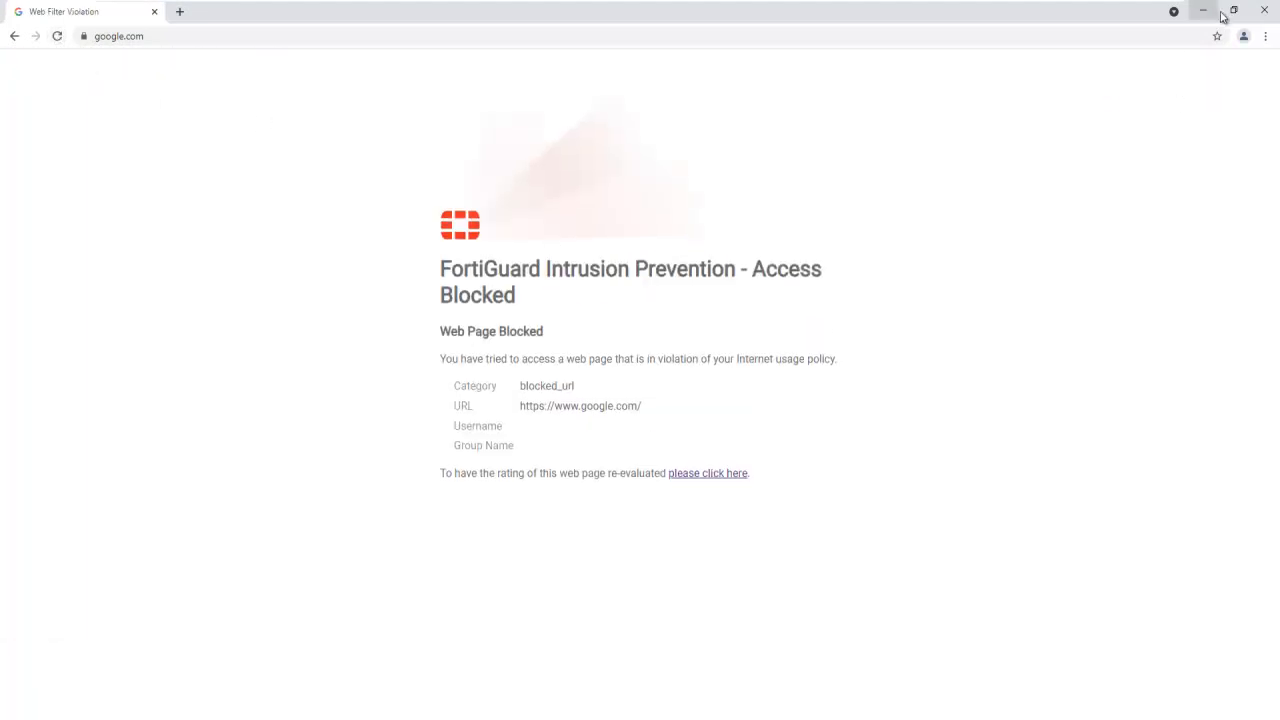
drag(765, 270, 811, 306)
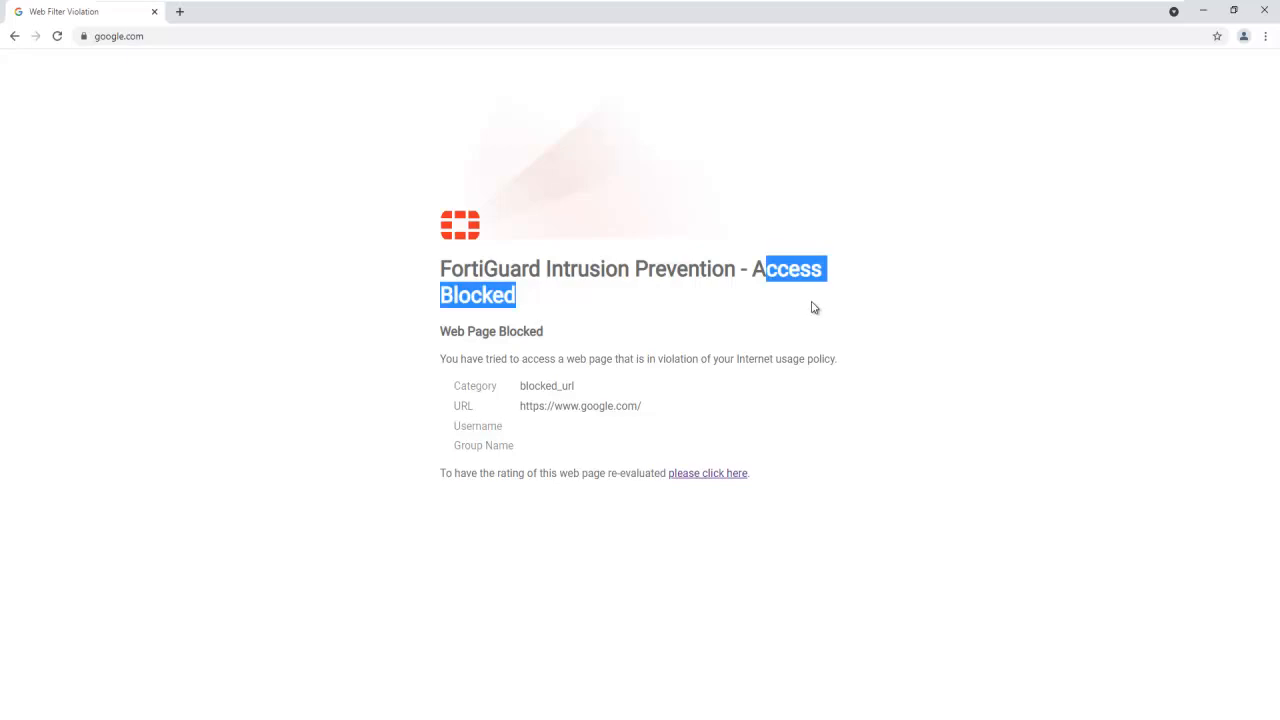
- Close the browser, check the output of the continuous ping to 8.8.8.8, and minimize the command prompt
click(1266, 12)
click(578, 271)
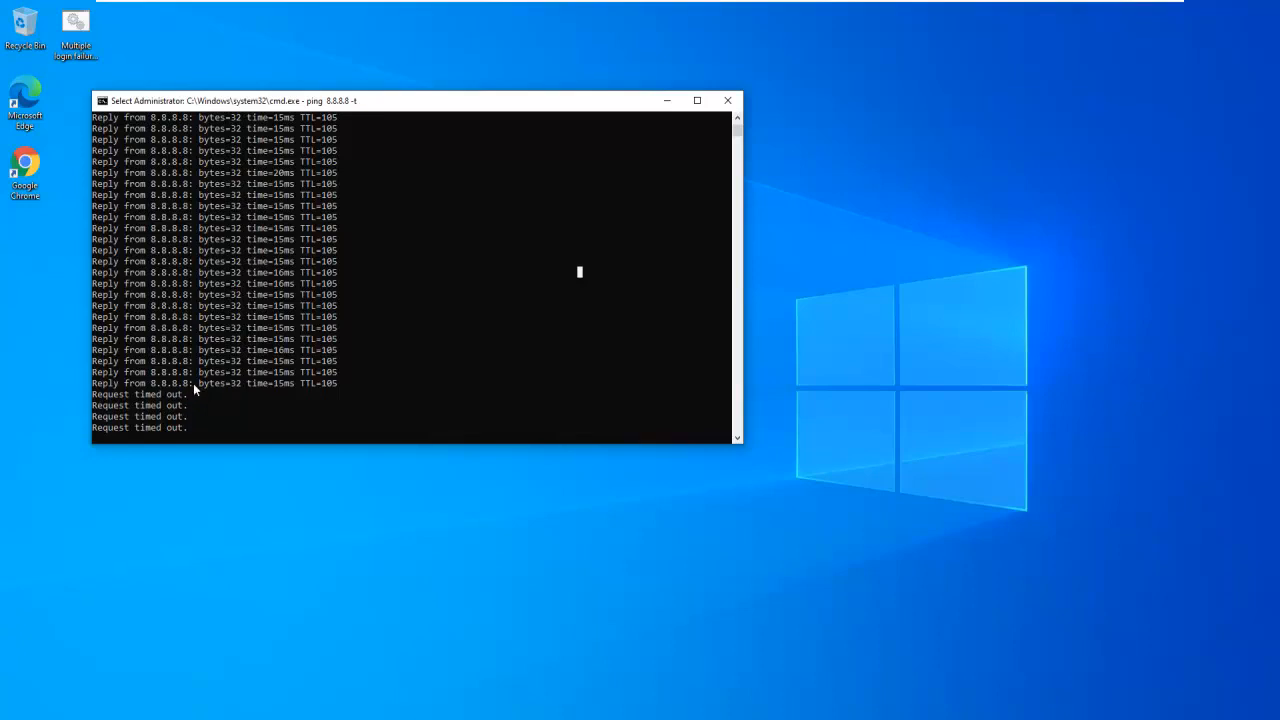
click(667, 101)
- Switch to the Win2012R2-DC virtual machine and inspect the http.server request log behind the open windows
mouse_move(788, 3)
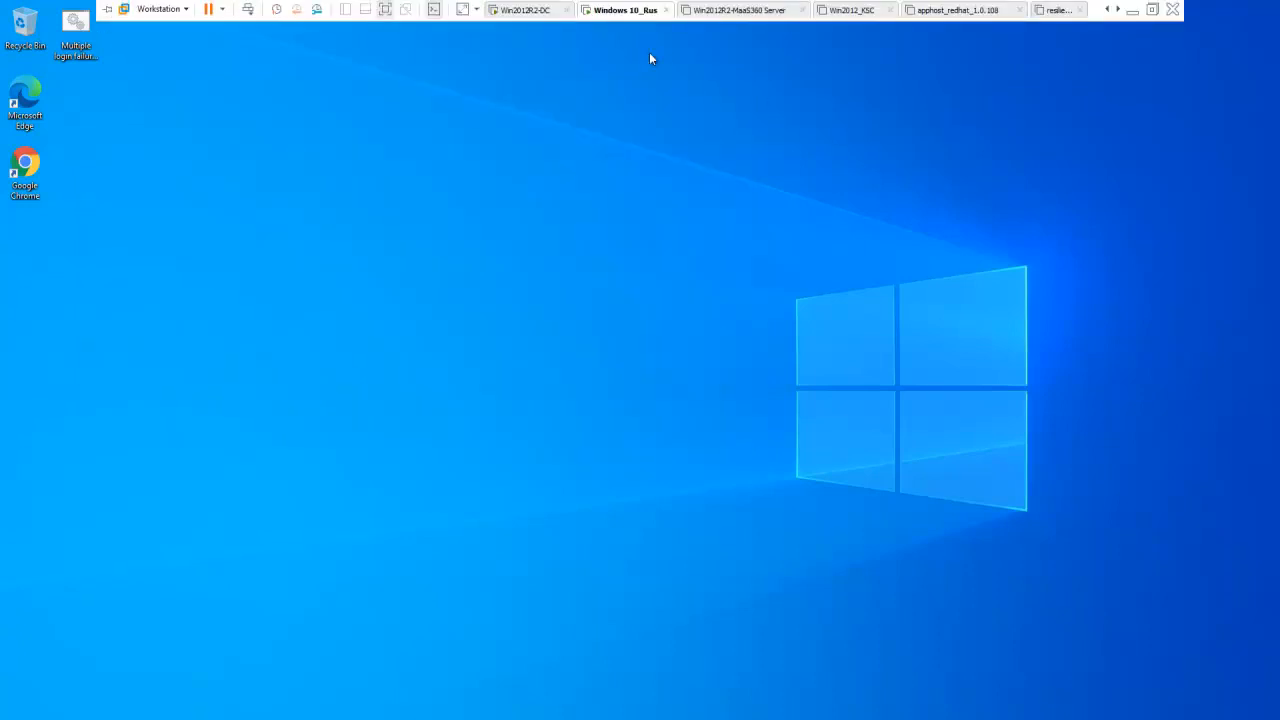
click(555, 14)
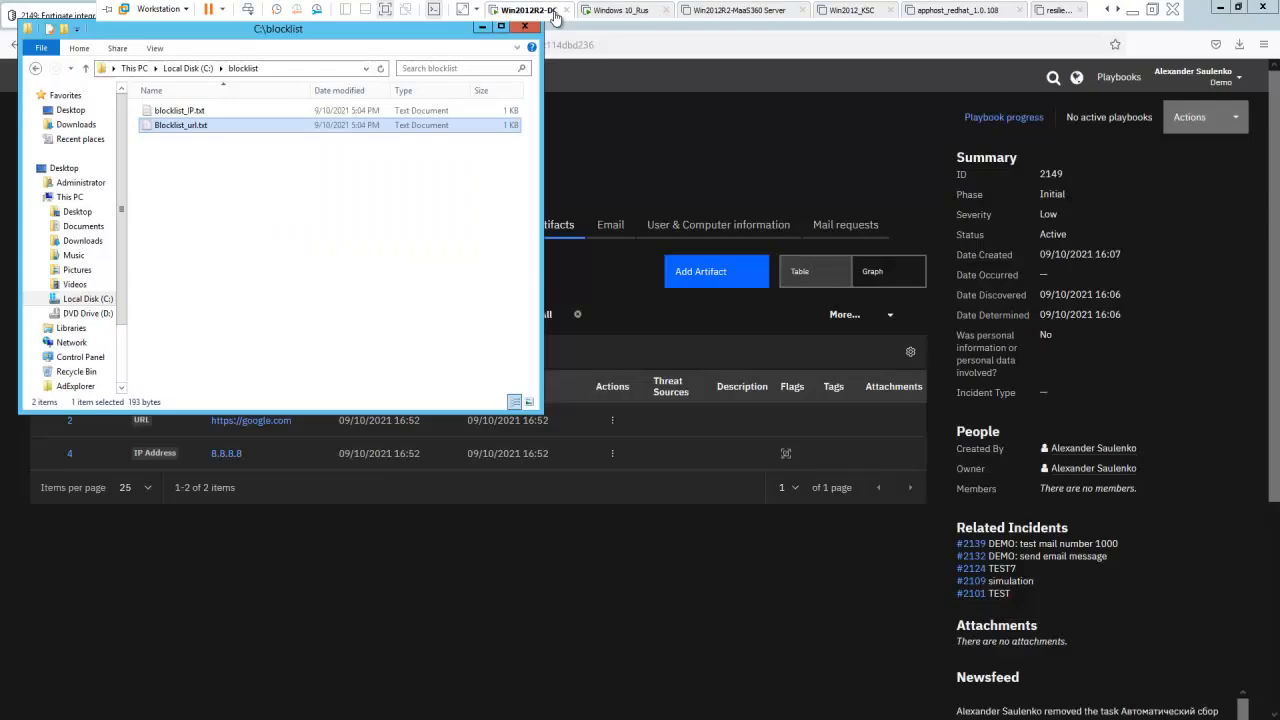
click(482, 28)
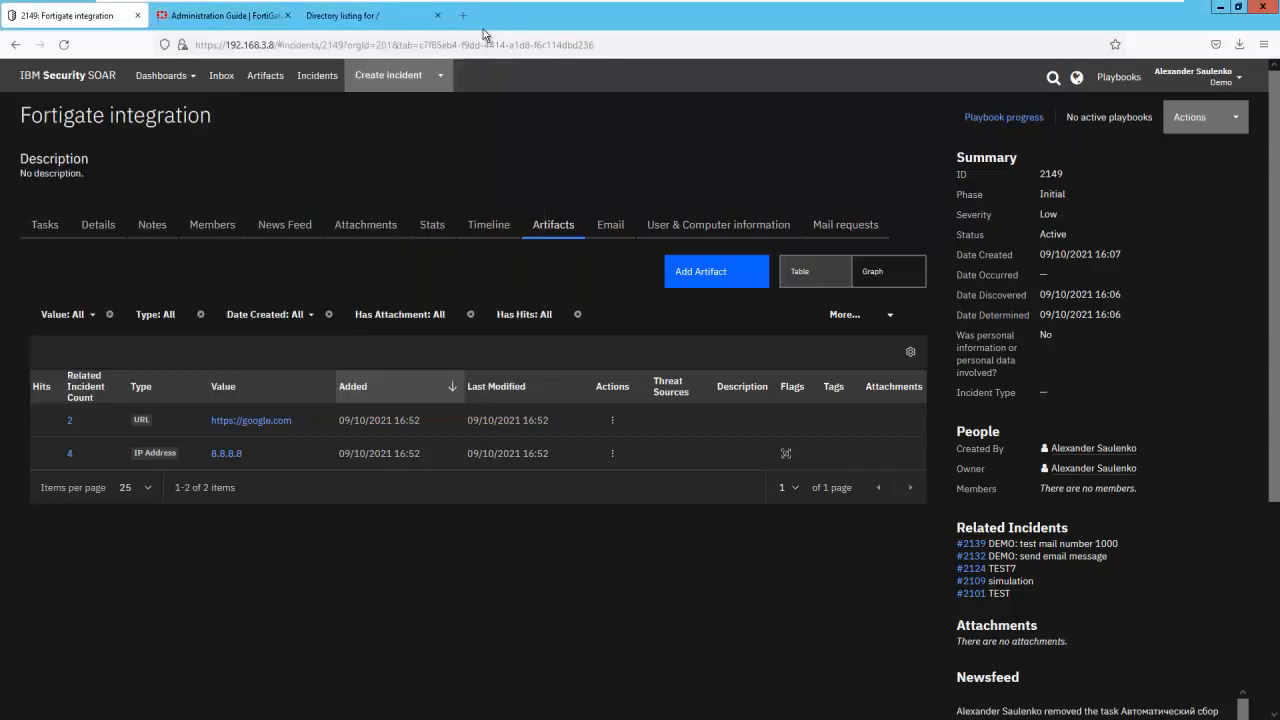
click(1220, 7)
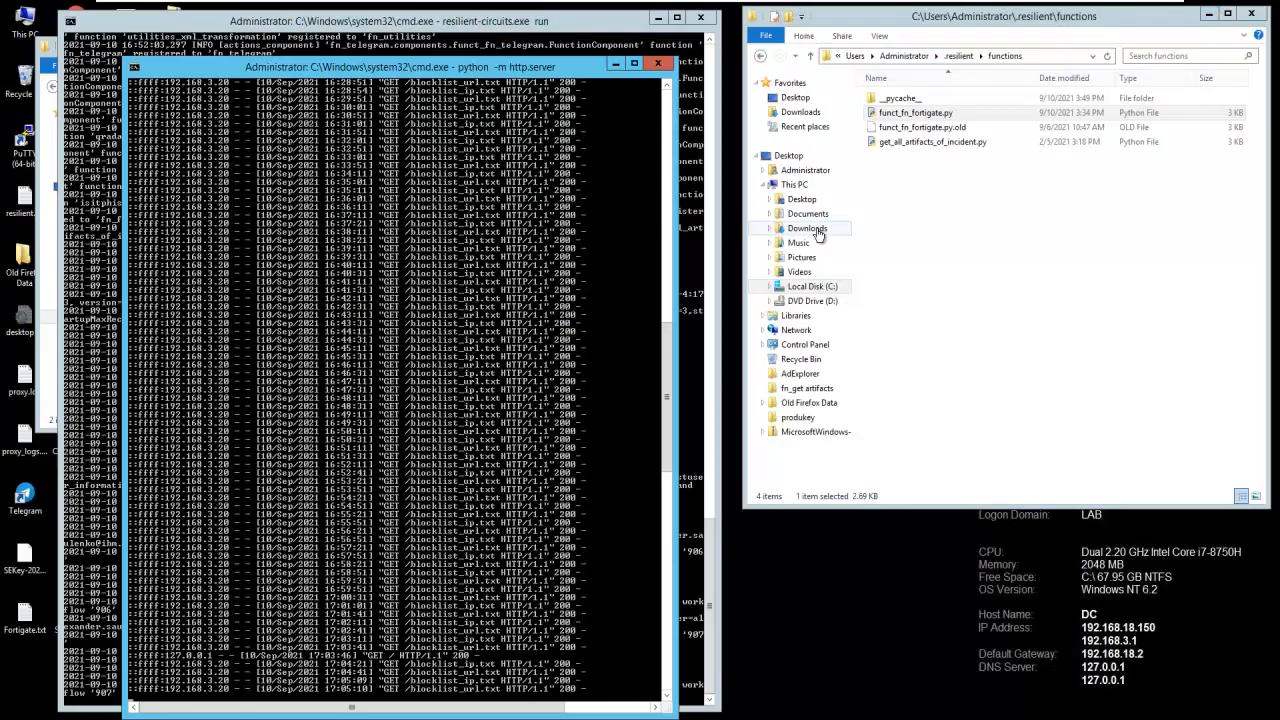
click(614, 64)
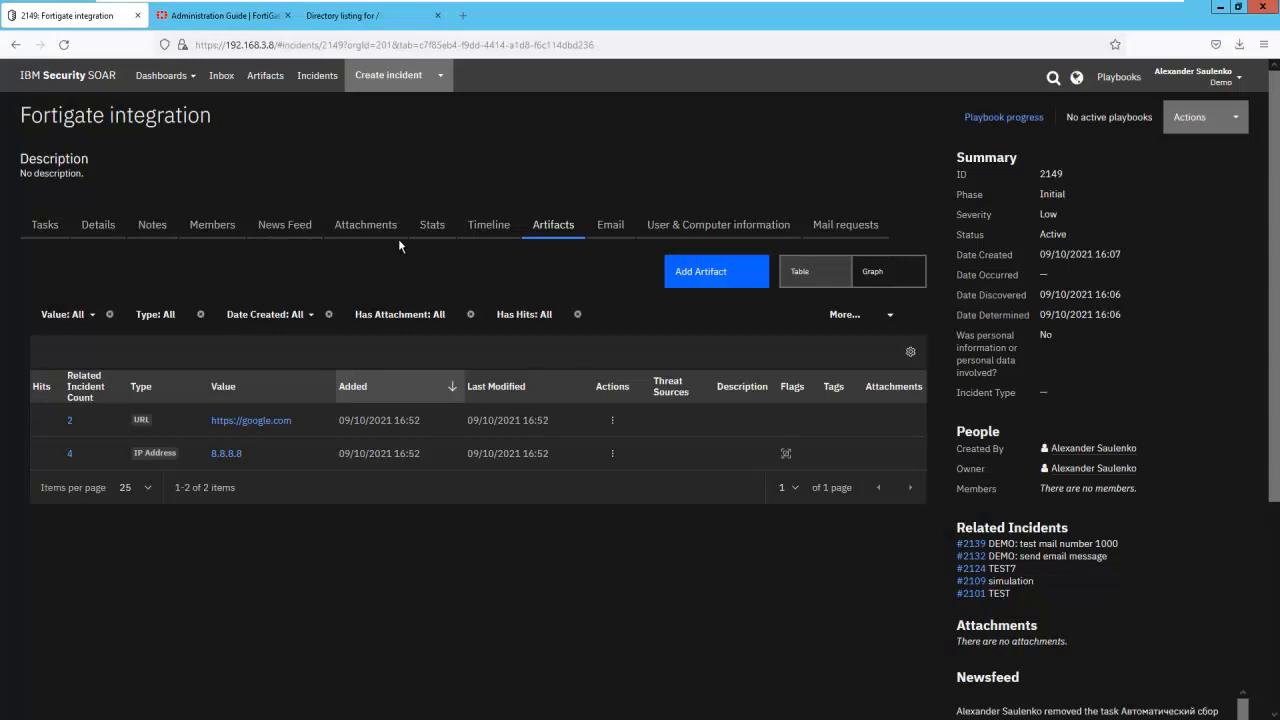
- Open the fn_fortigate message destination in the SOAR Customization Settings to view its configuration
click(1239, 80)
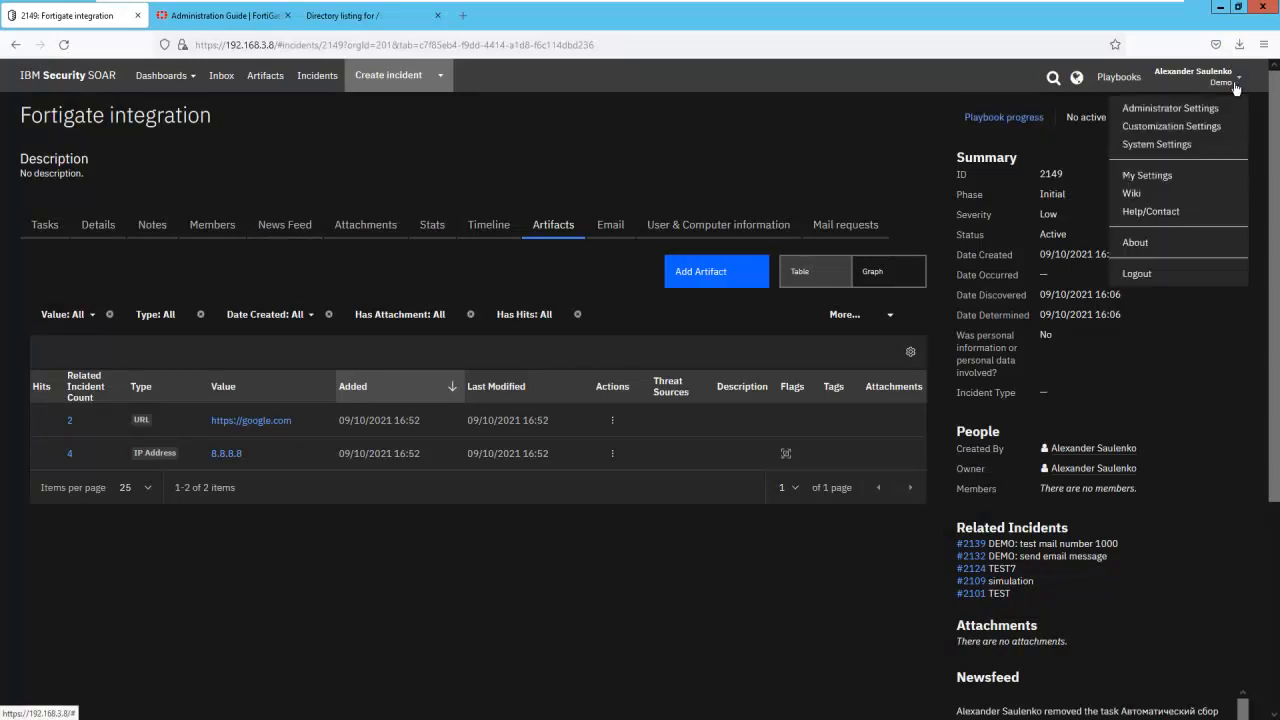
click(1205, 128)
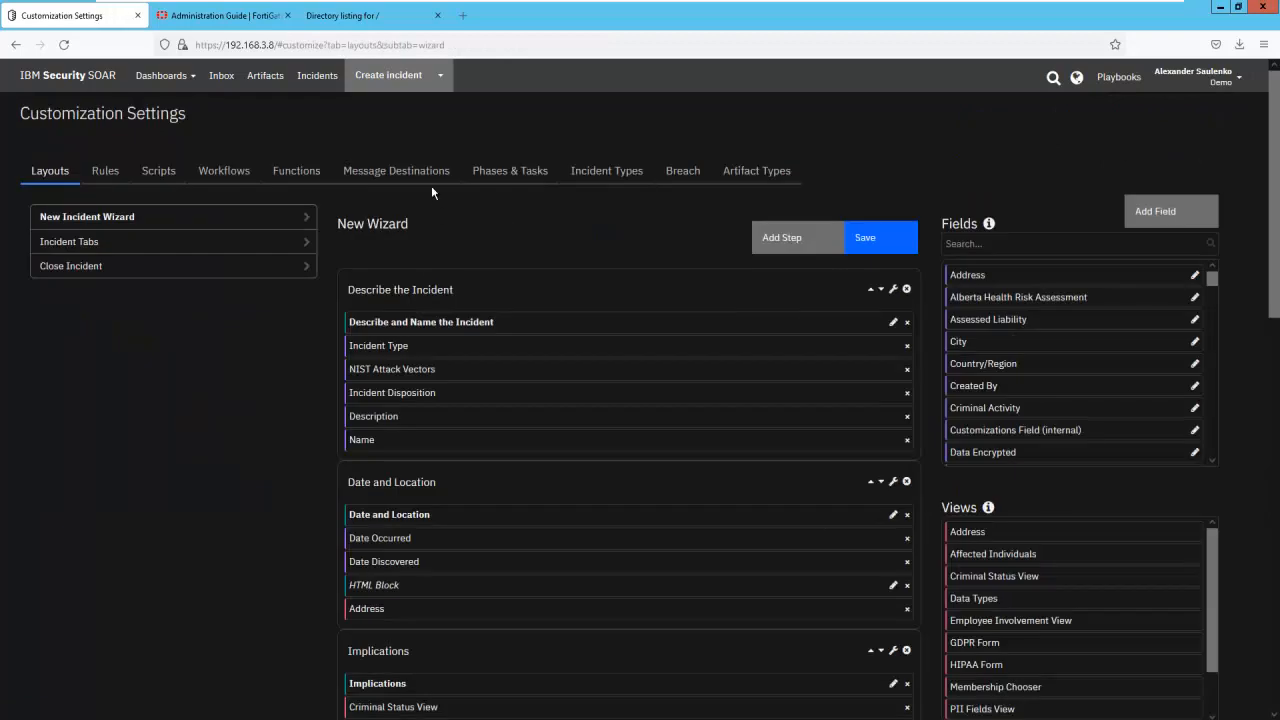
click(390, 171)
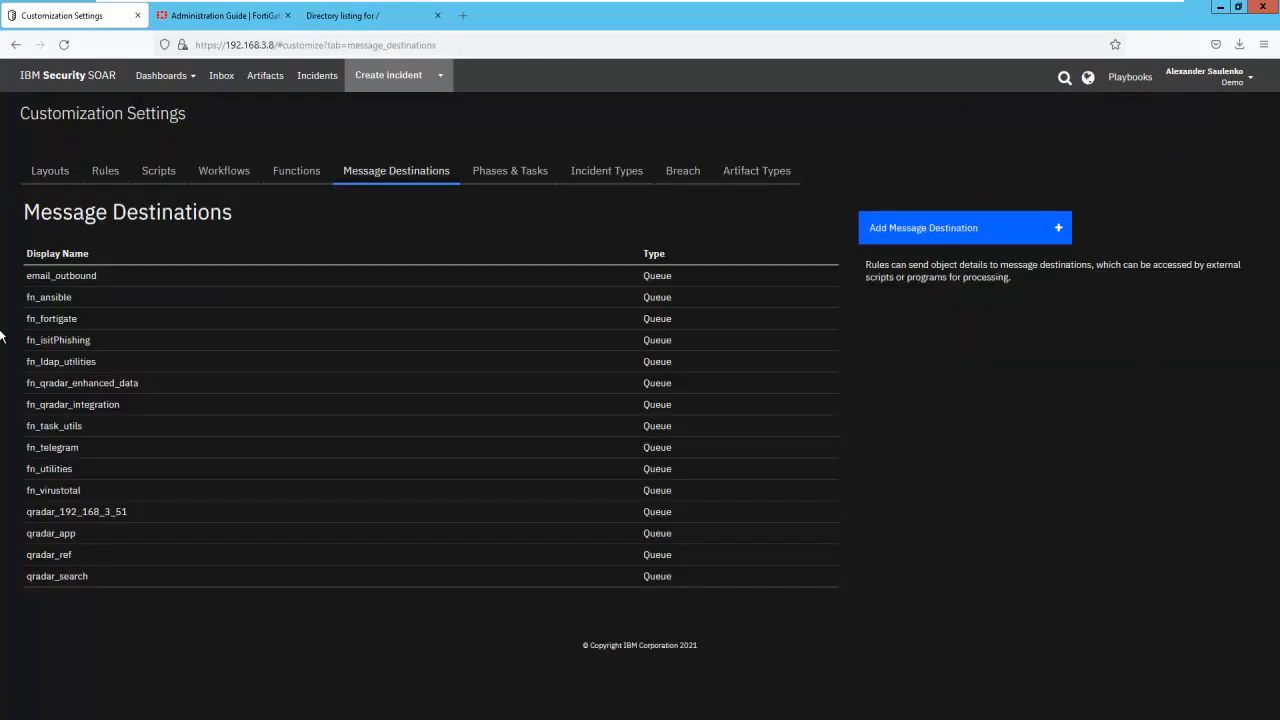
click(63, 323)
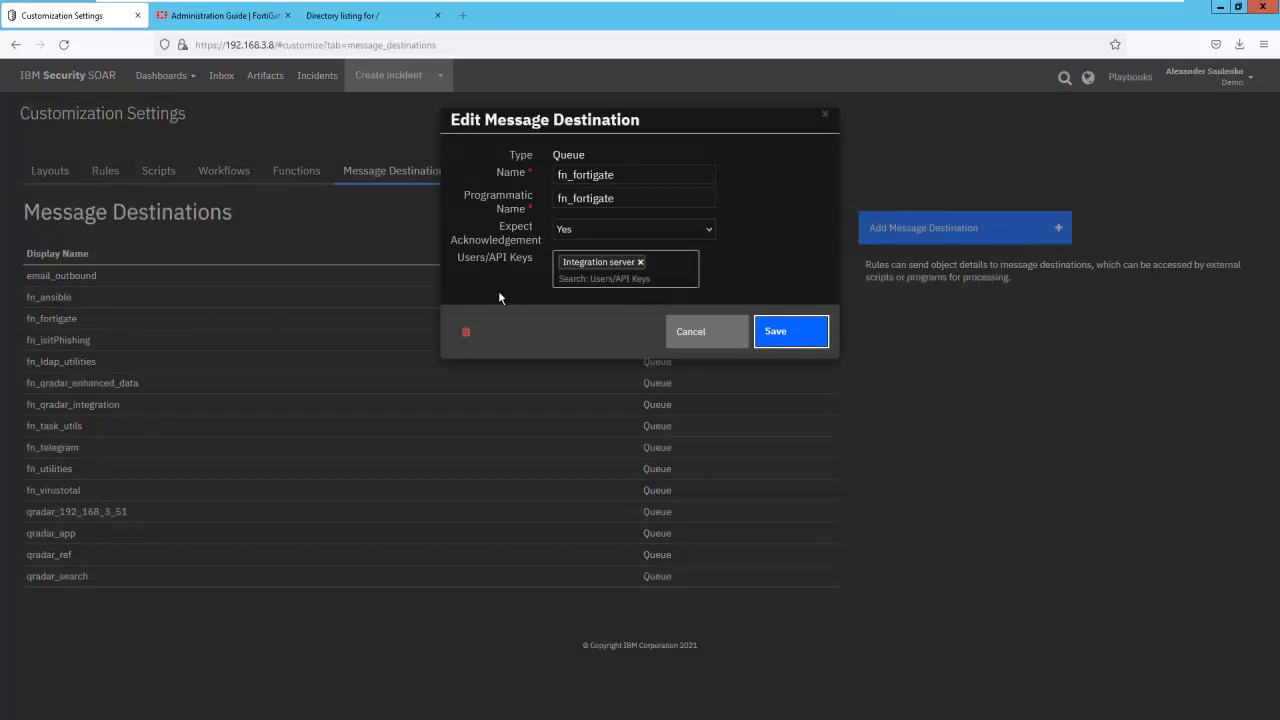
- Review the Users/API Keys assigned to the fn_fortigate message destination and close its settings without saving
drag(531, 258, 463, 269)
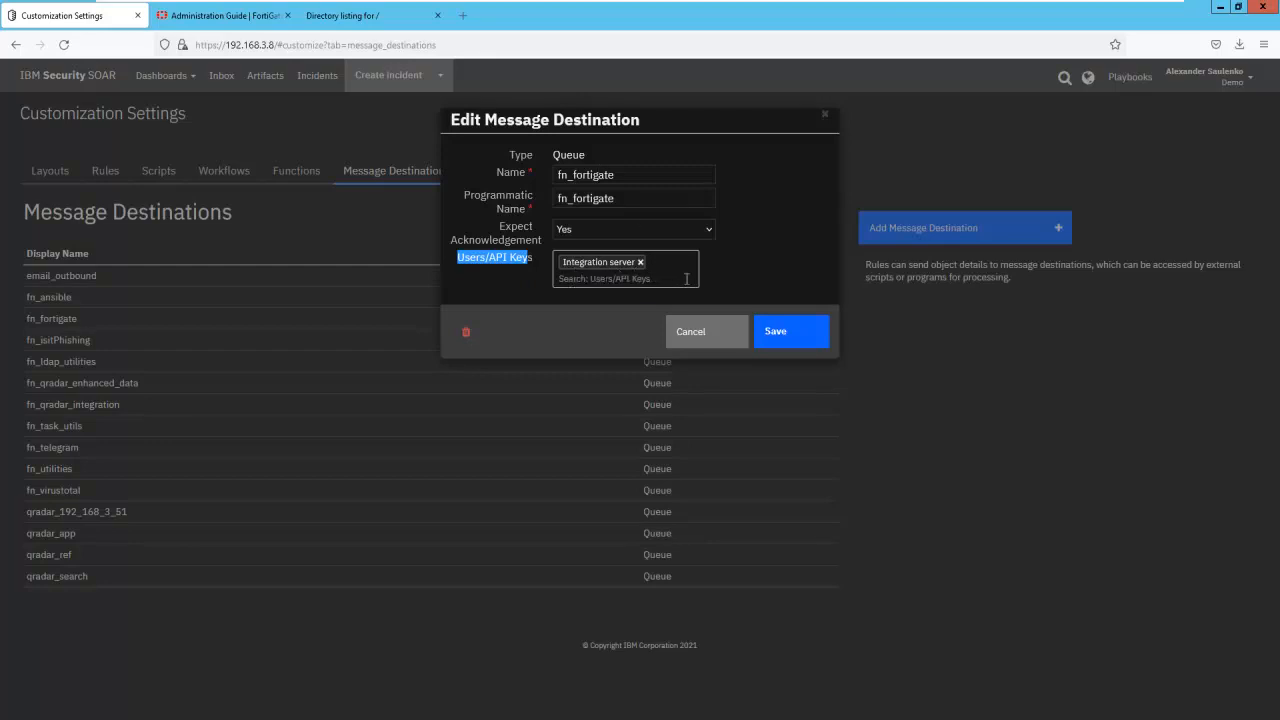
click(709, 335)
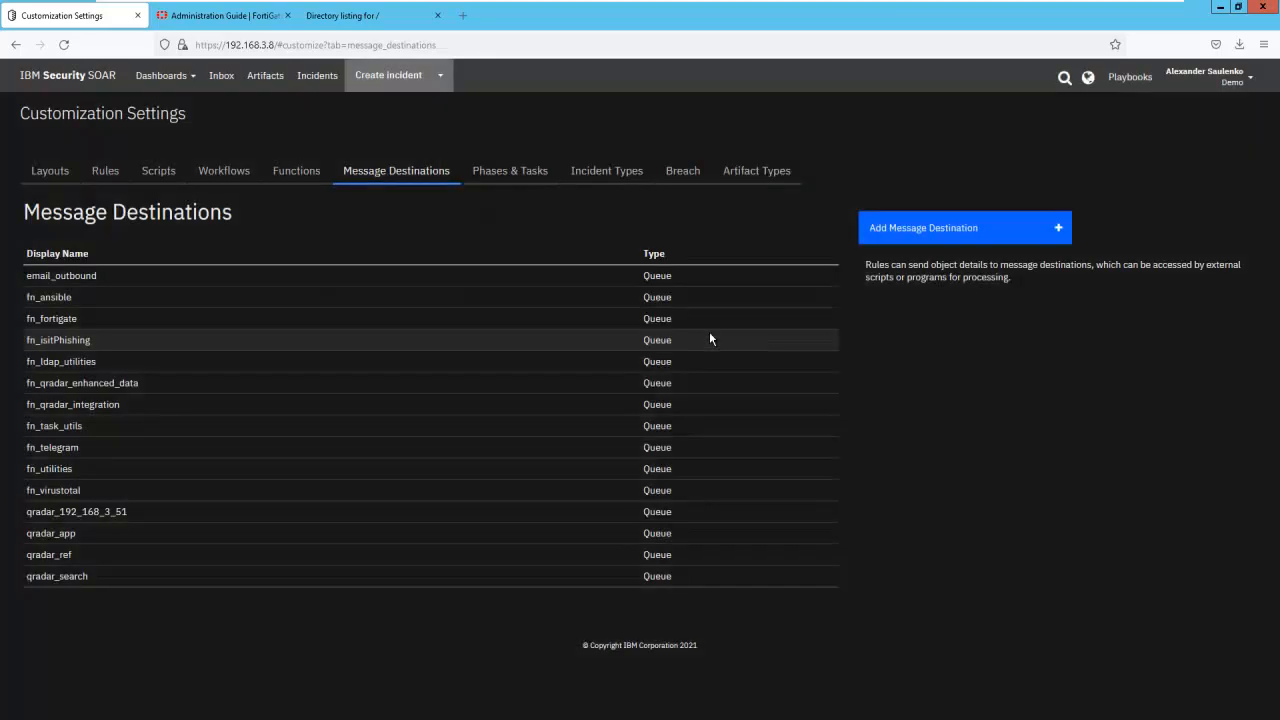
- Search the SOAR functions for "fort" and open fn_fortigate to review its name, API name and message destination
click(305, 173)
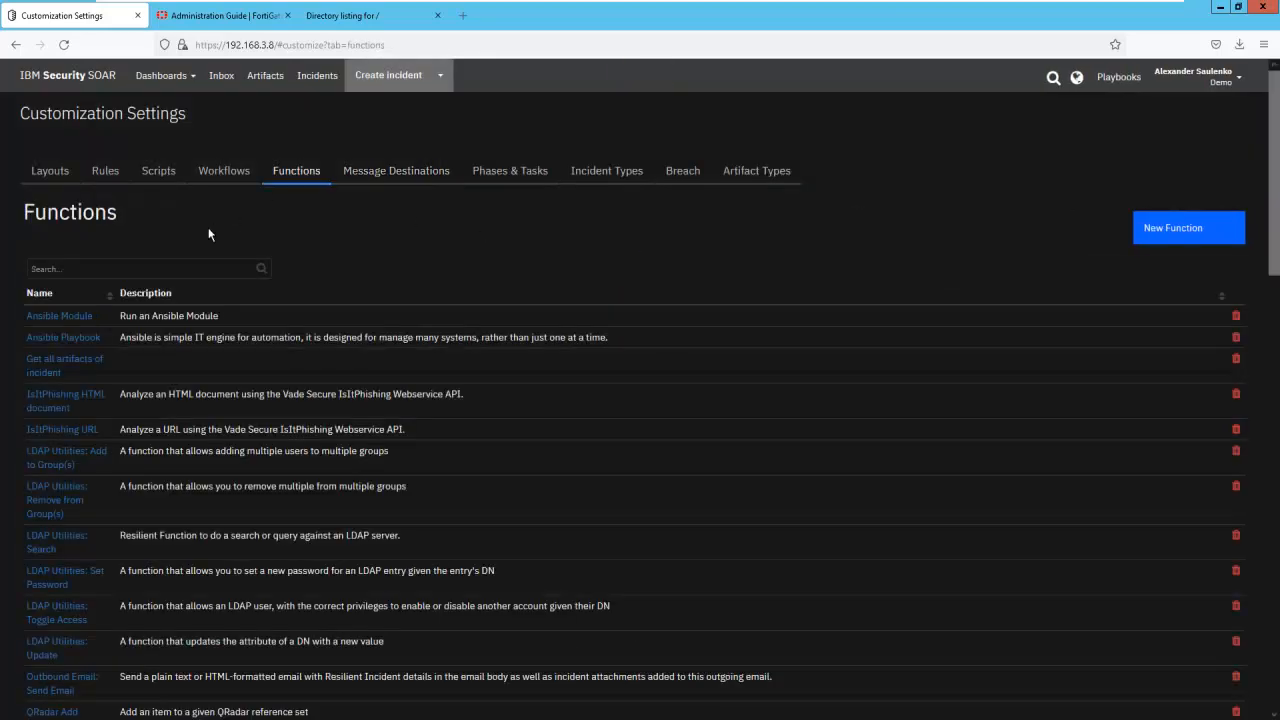
click(167, 271)
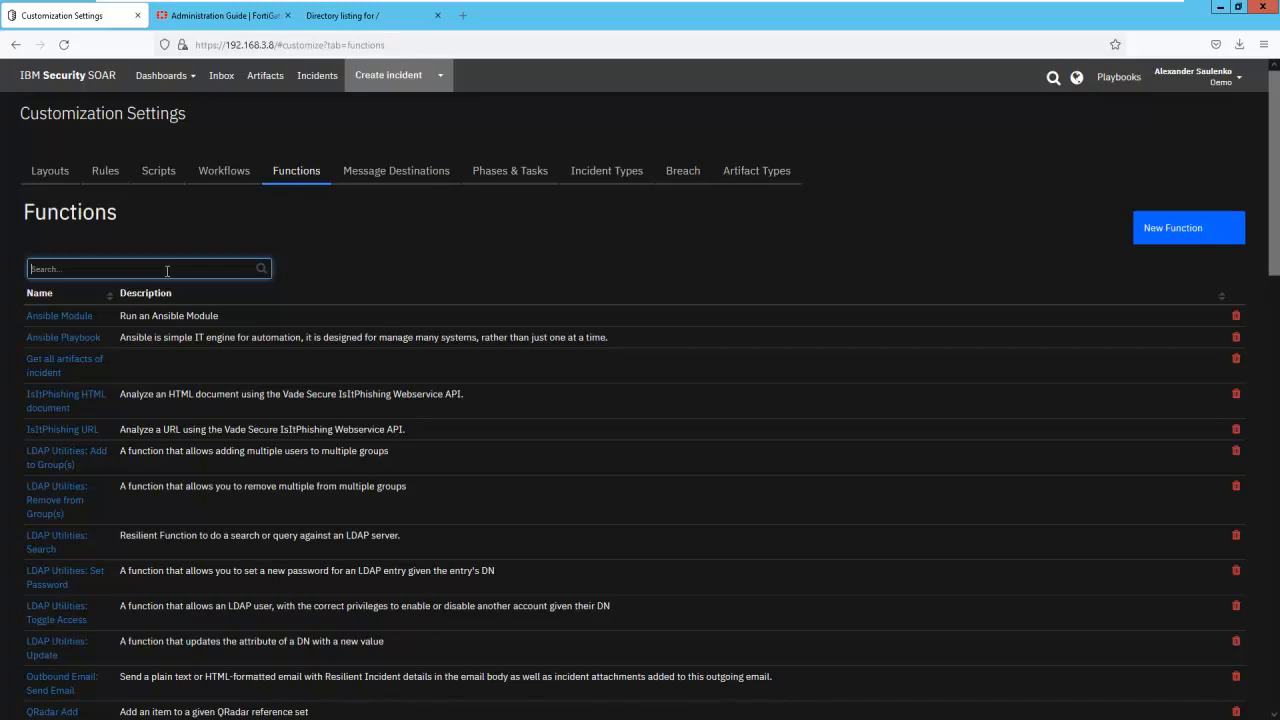
text(re)
key(BackSpace)
key(BackSpace)
text(fort)
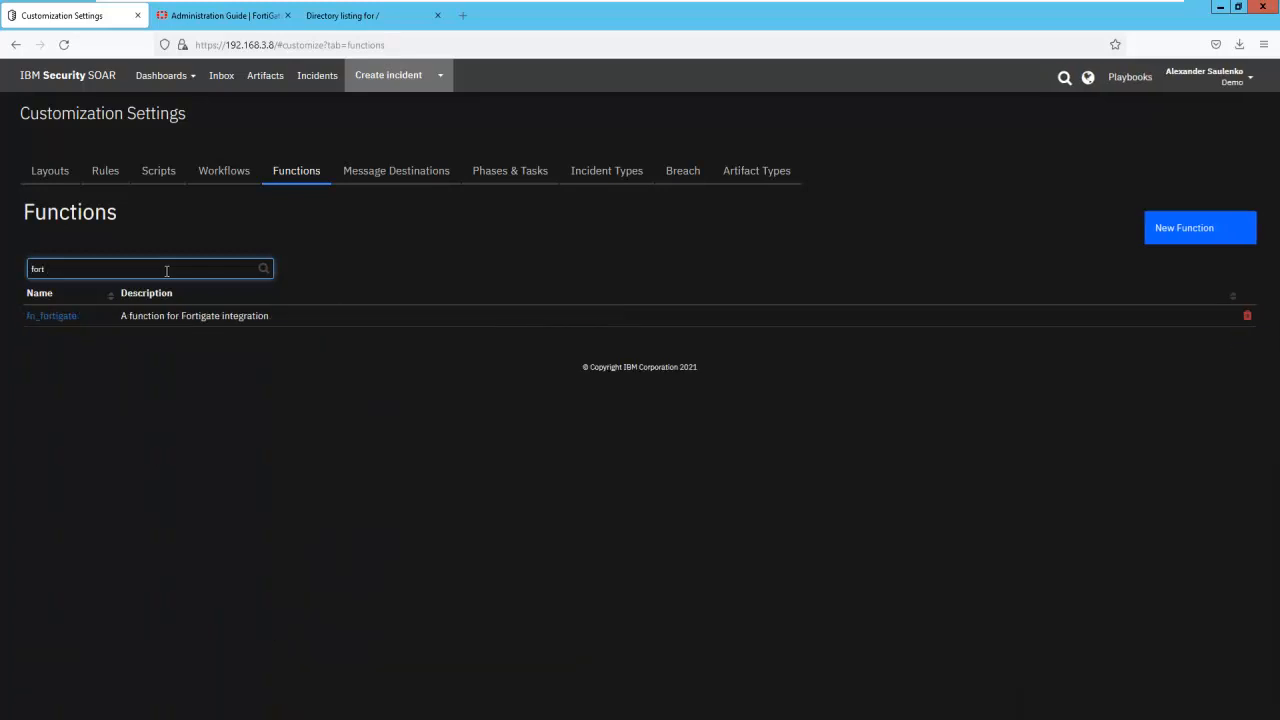
click(58, 316)
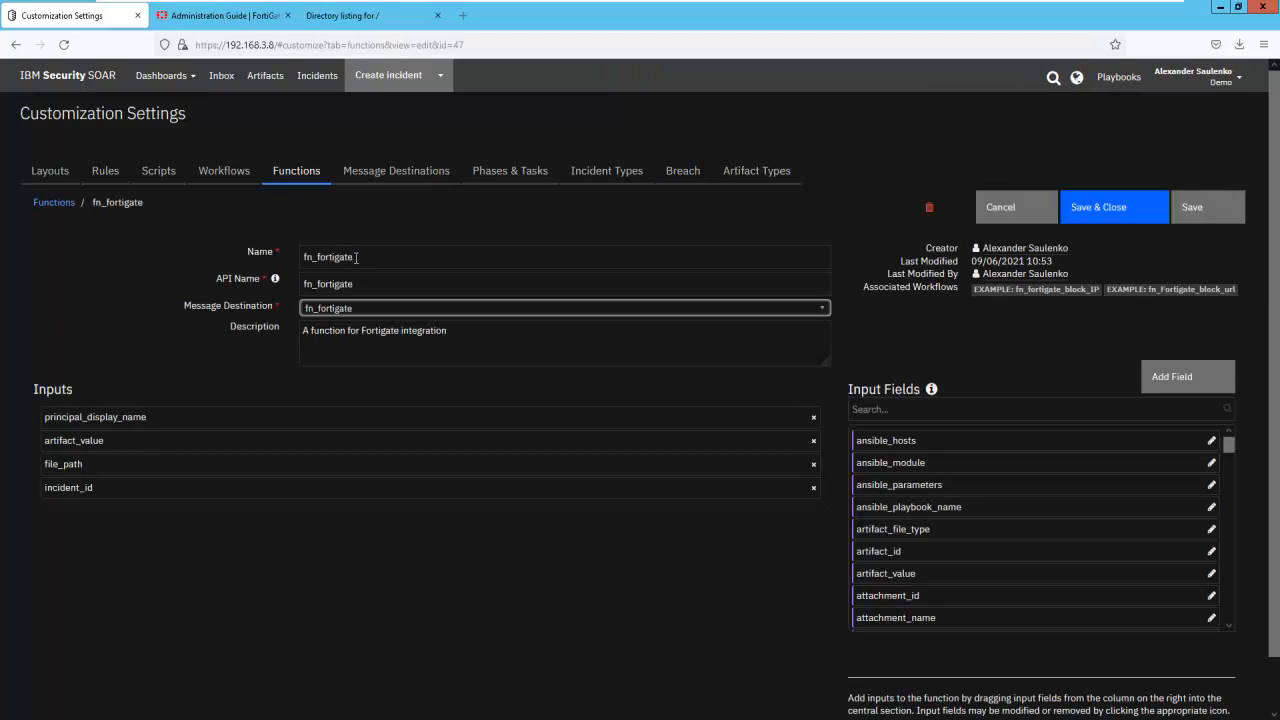
drag(361, 256, 257, 283)
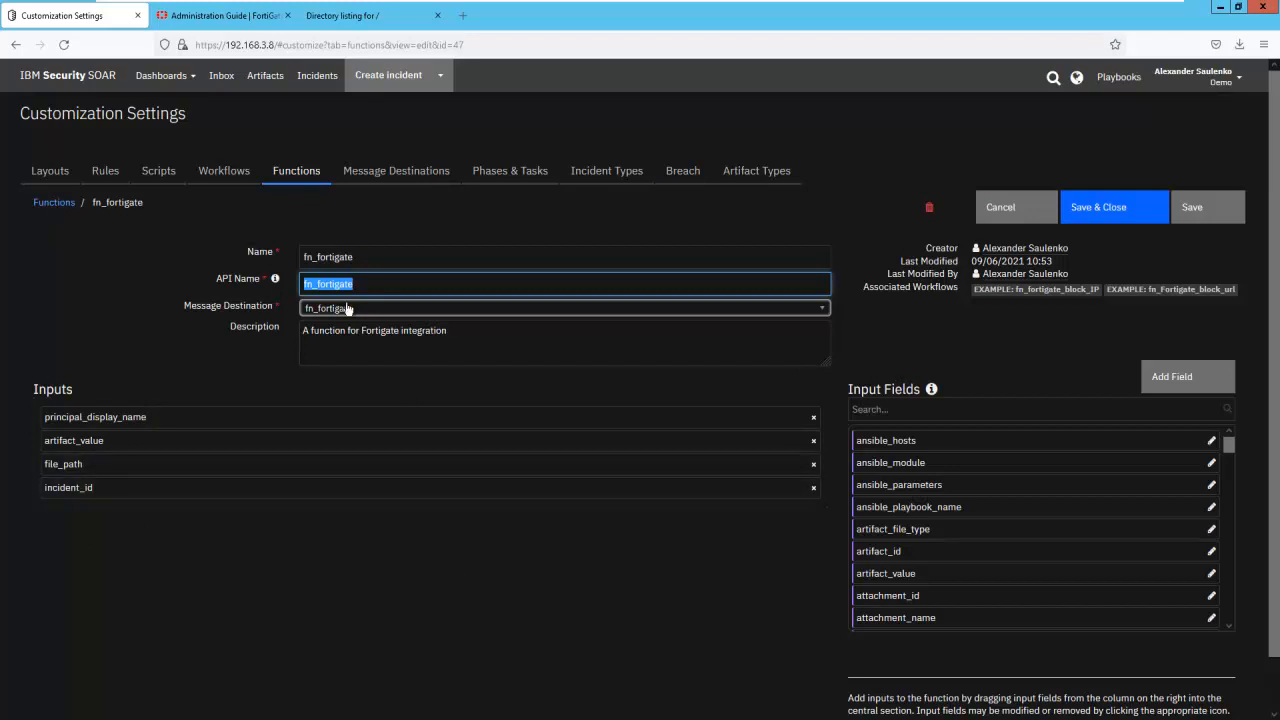
- Search the workflows for "fort" and open EXAMPLE: fn_fortigate_block_IP
click(229, 172)
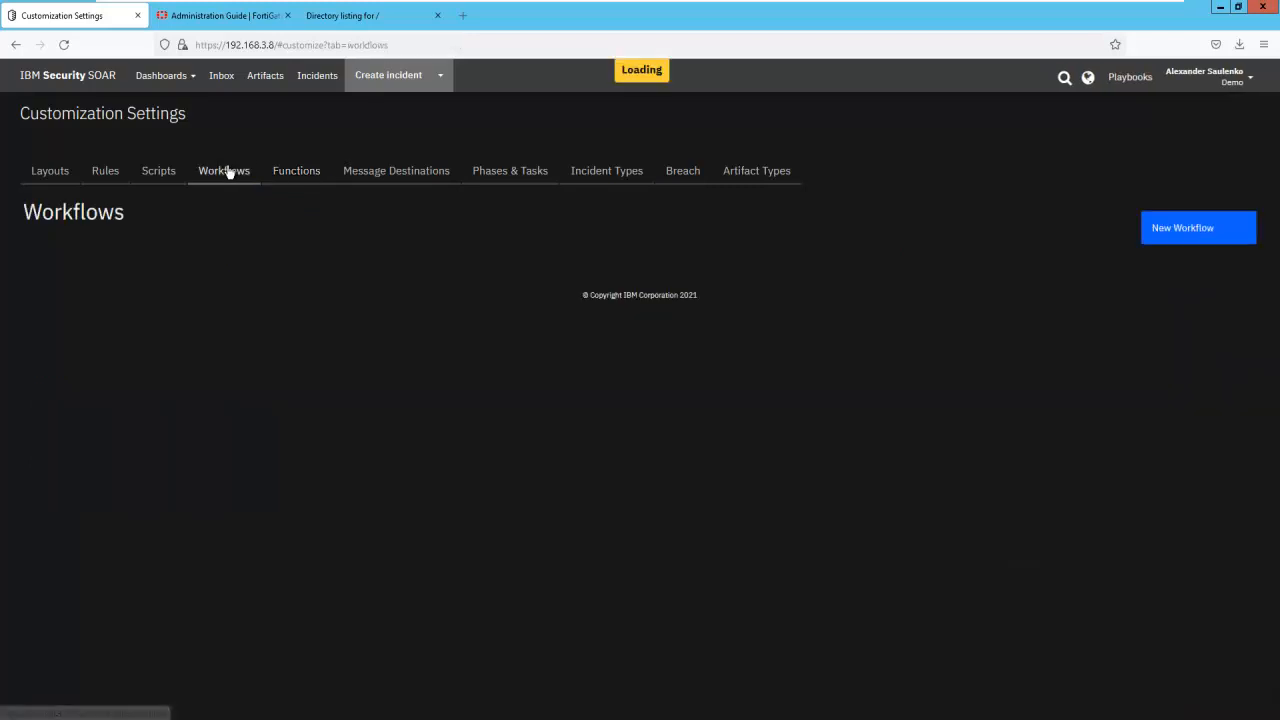
click(135, 270)
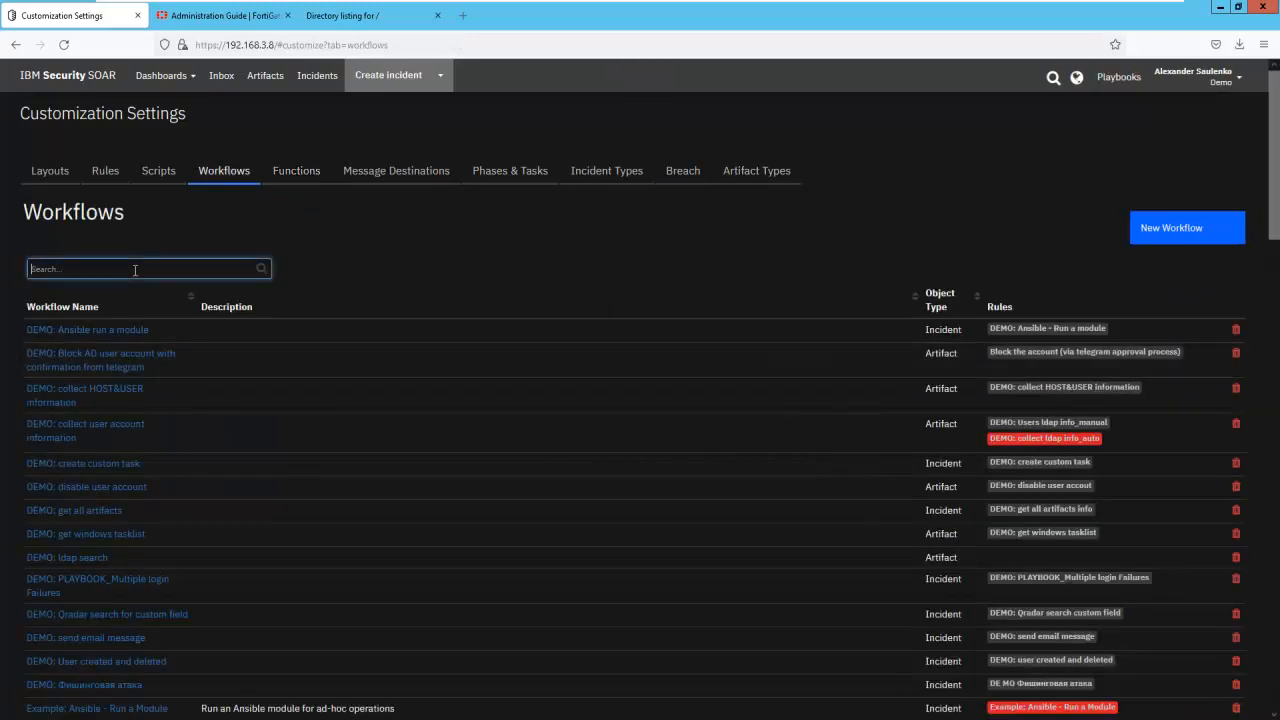
text(fort)
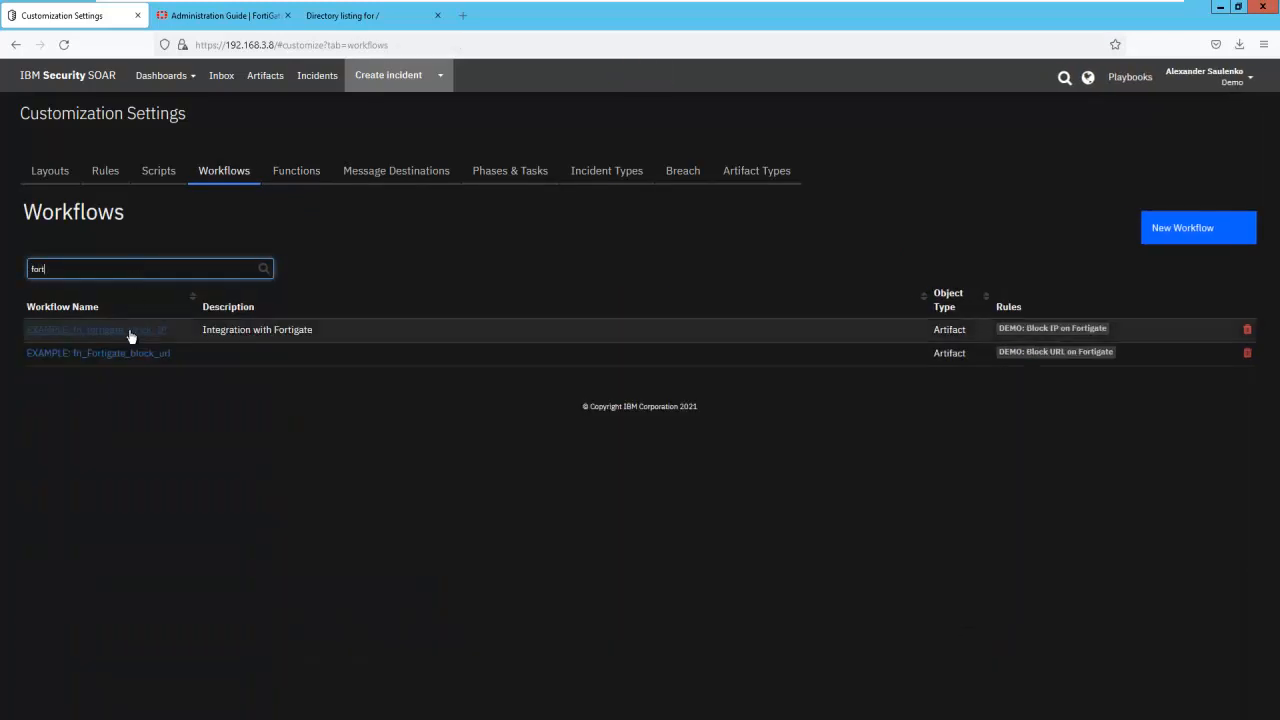
click(128, 333)
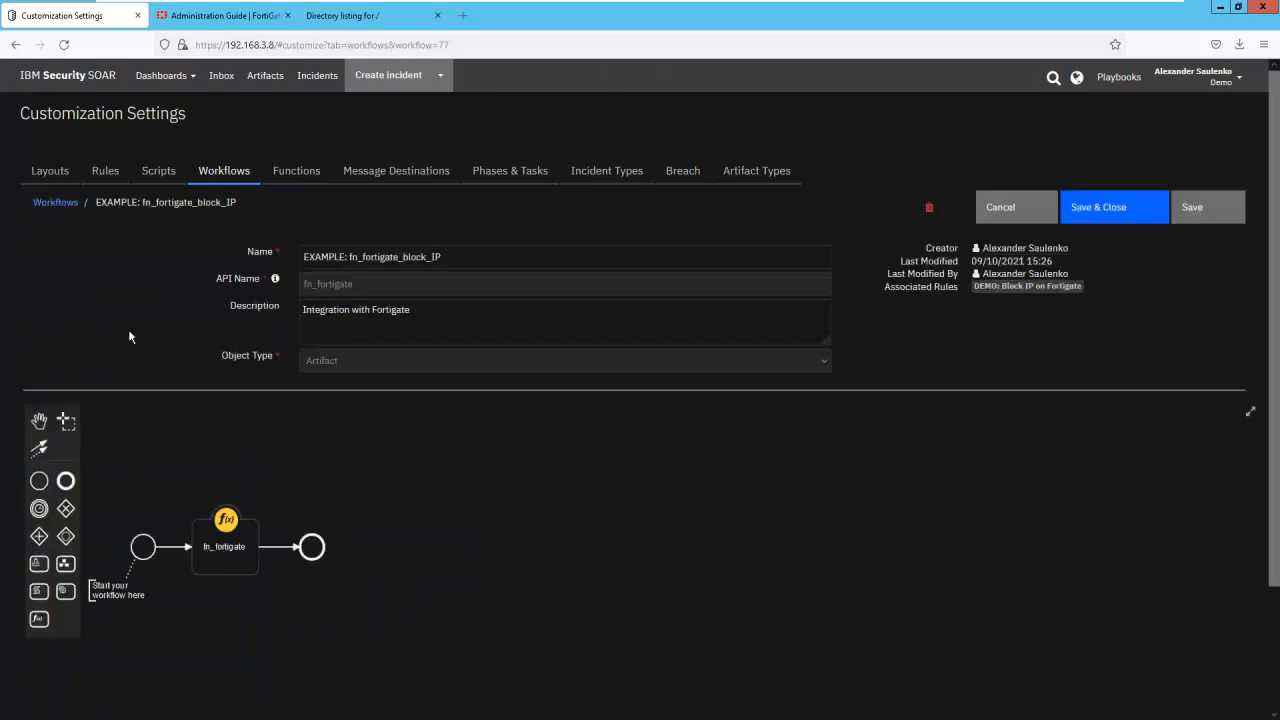
- Open the pre-process script of the workflow's fn_fortigate function and examine the artifact value, incident ID, display name and file path inputs
click(228, 562)
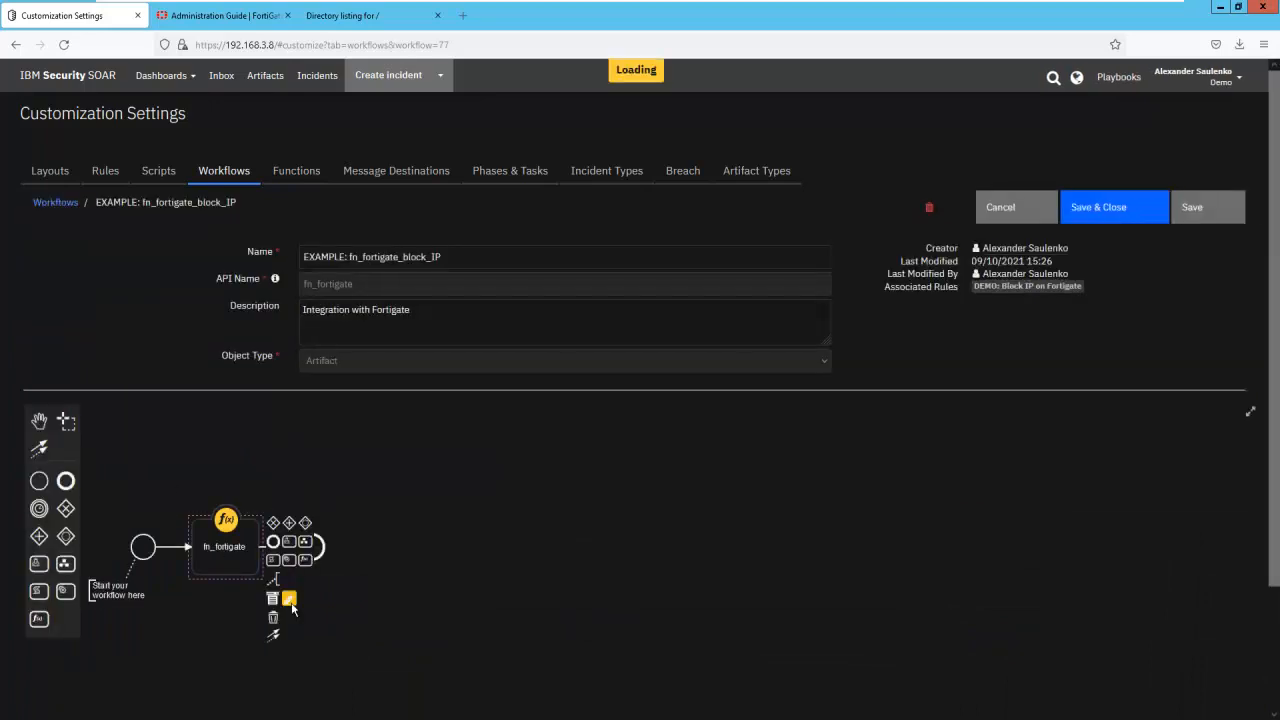
click(273, 598)
click(104, 522)
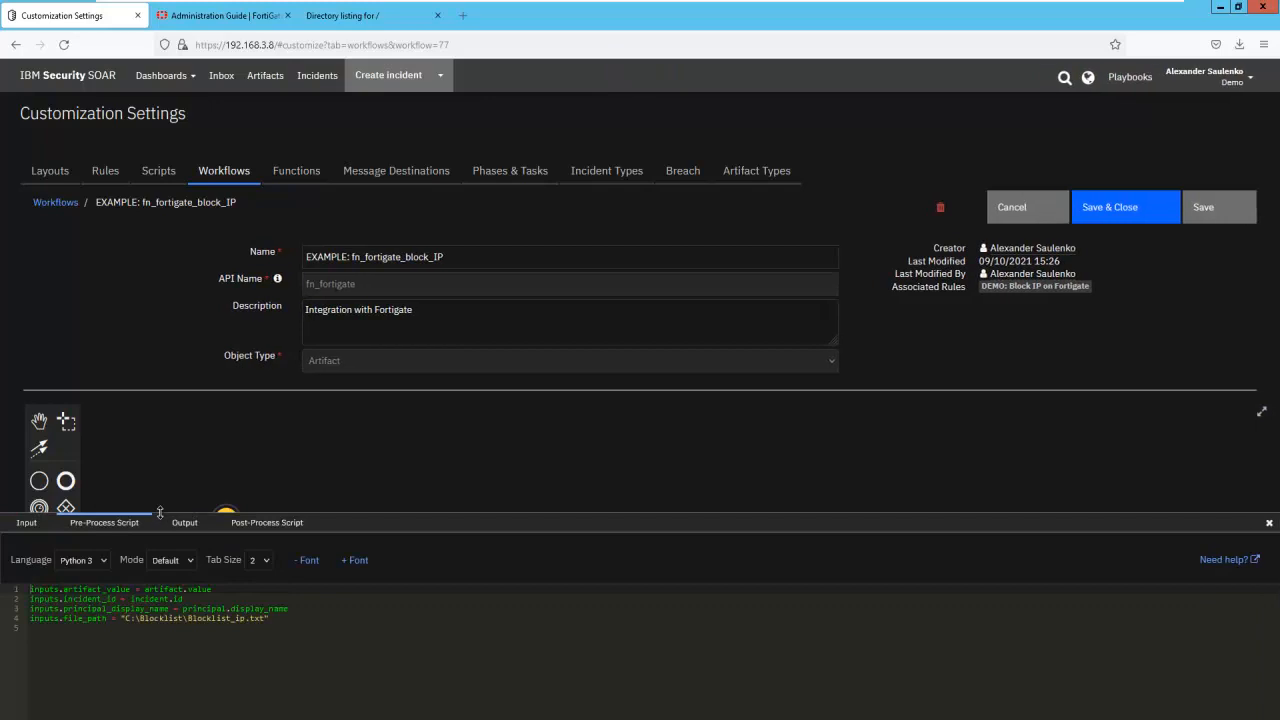
drag(155, 514, 170, 409)
drag(32, 503, 217, 505)
drag(132, 513, 186, 513)
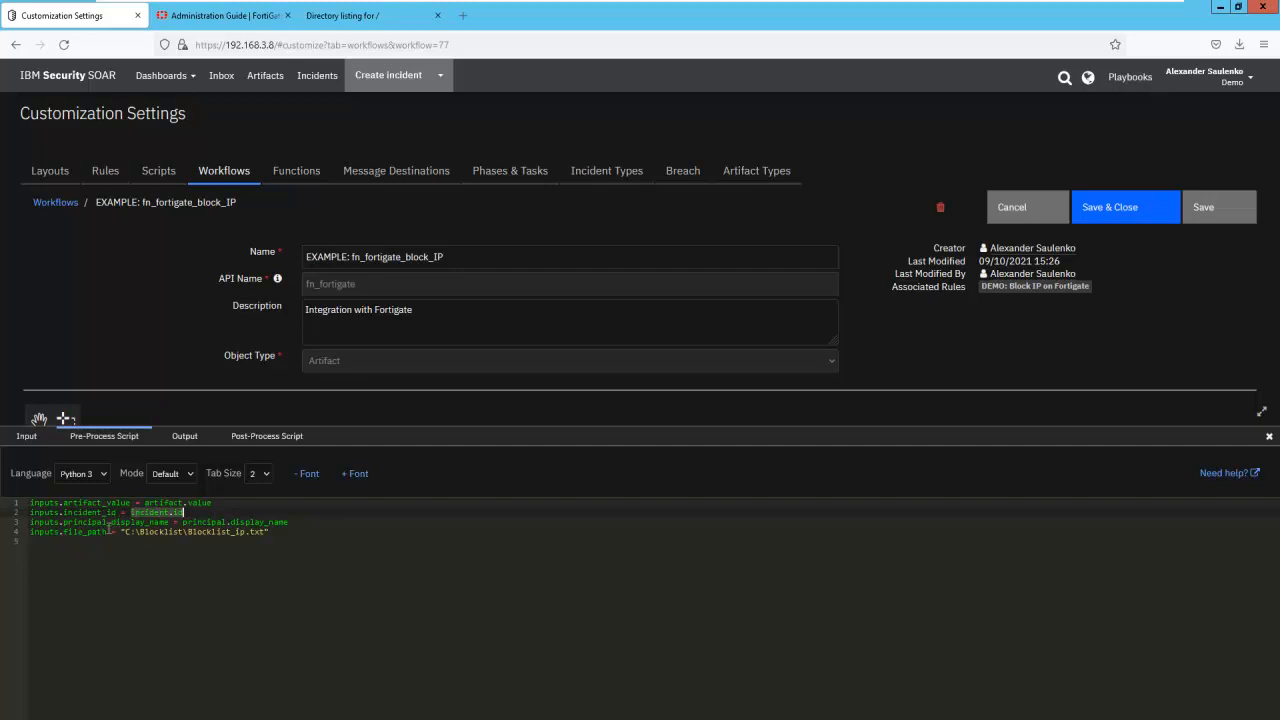
drag(184, 522, 122, 533)
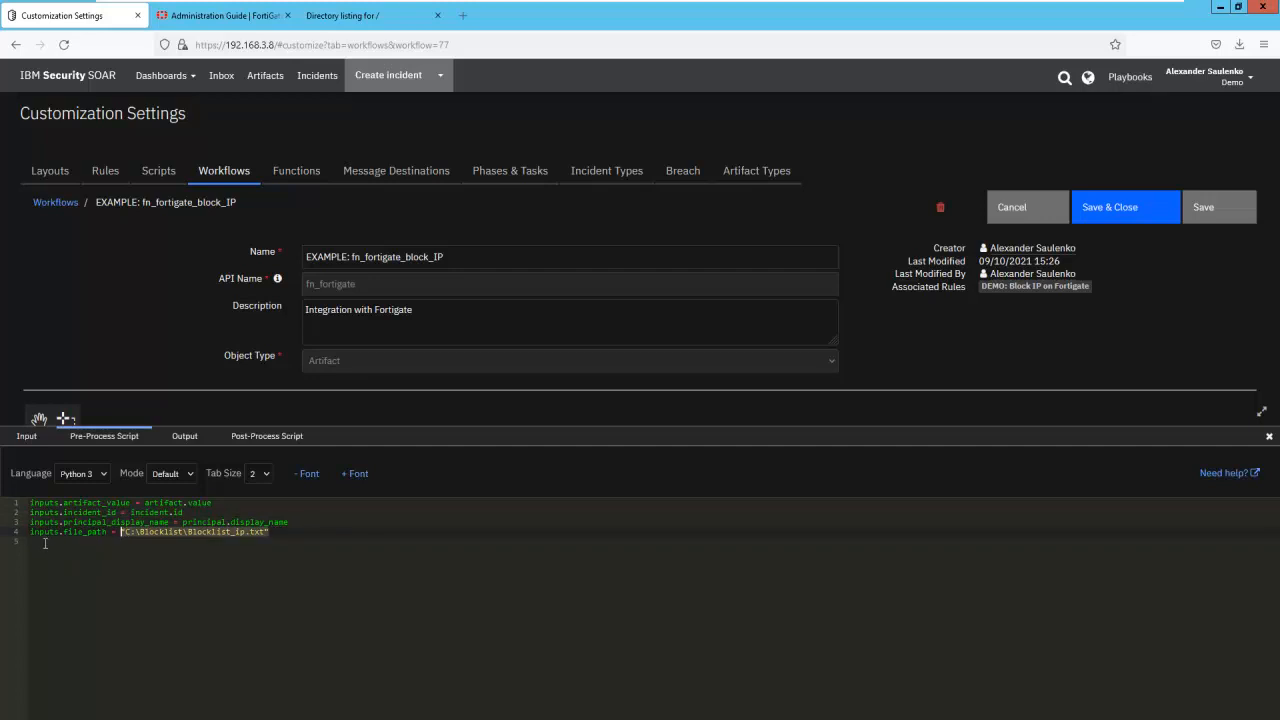
click(130, 541)
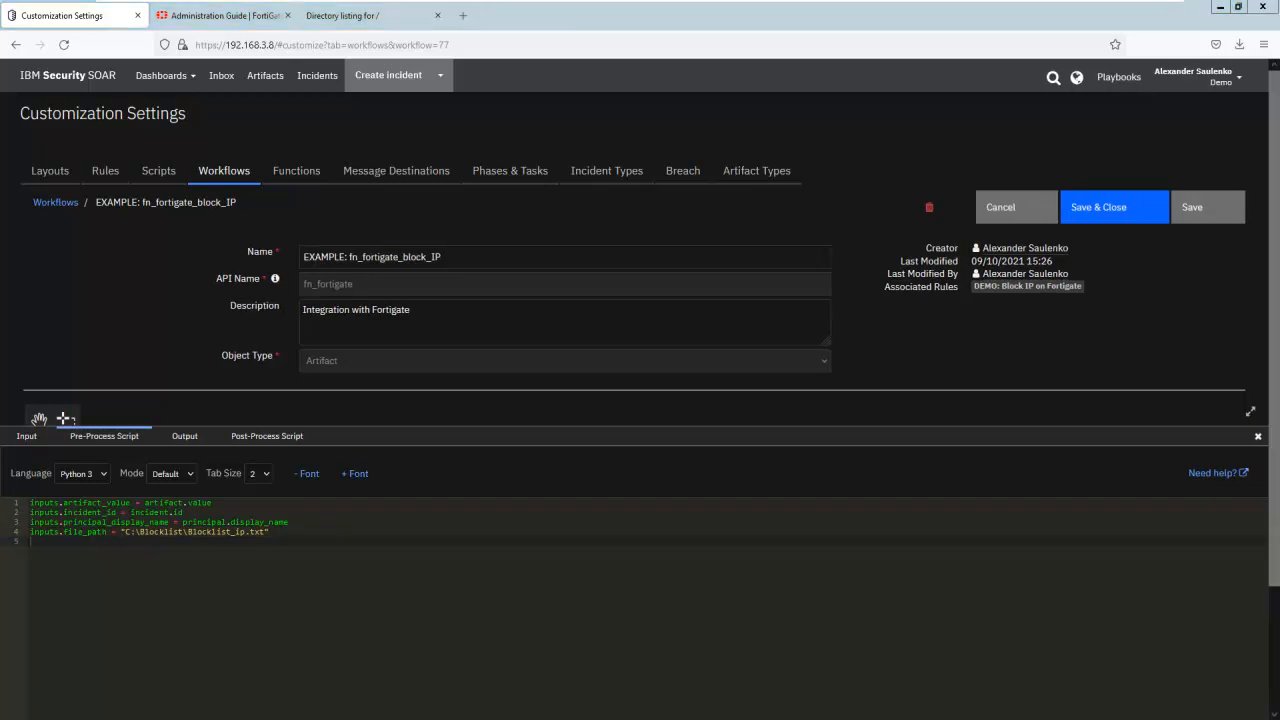
- Check the blocklist text files in the C:\blocklist folder against the script's file path, and return to the workflow editor
key(alt+Tab)
click(272, 70)
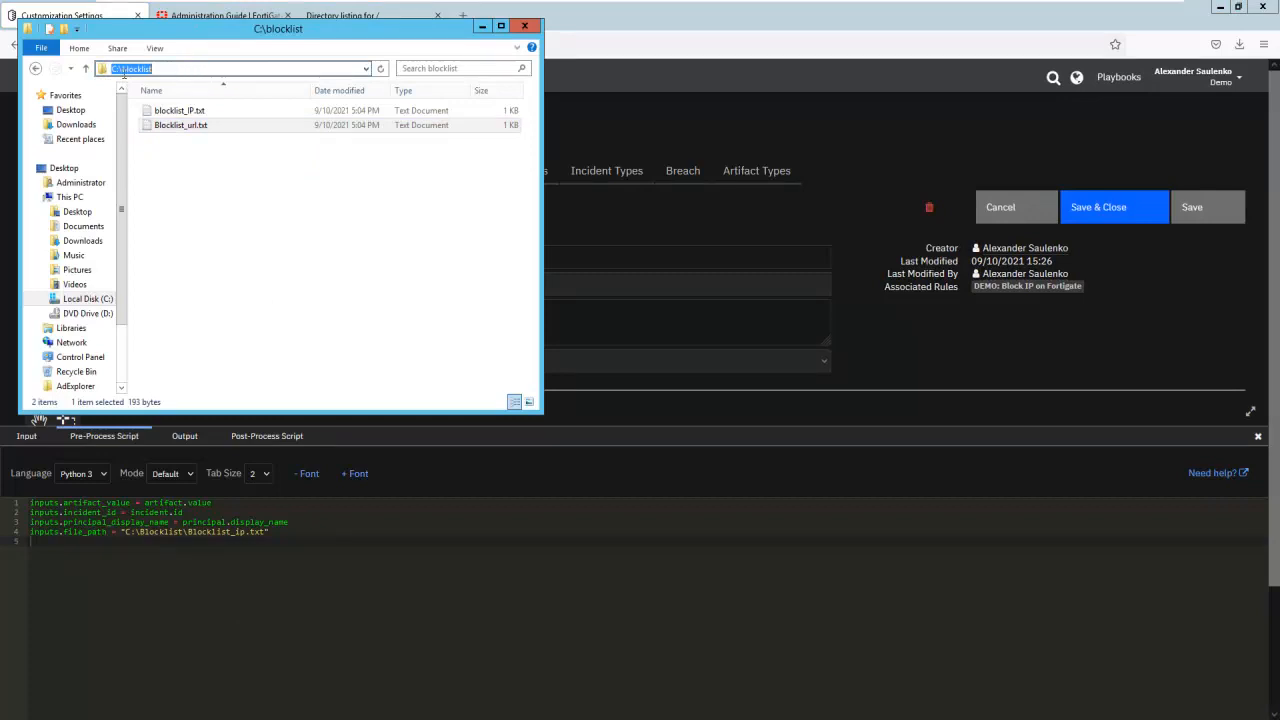
click(186, 126)
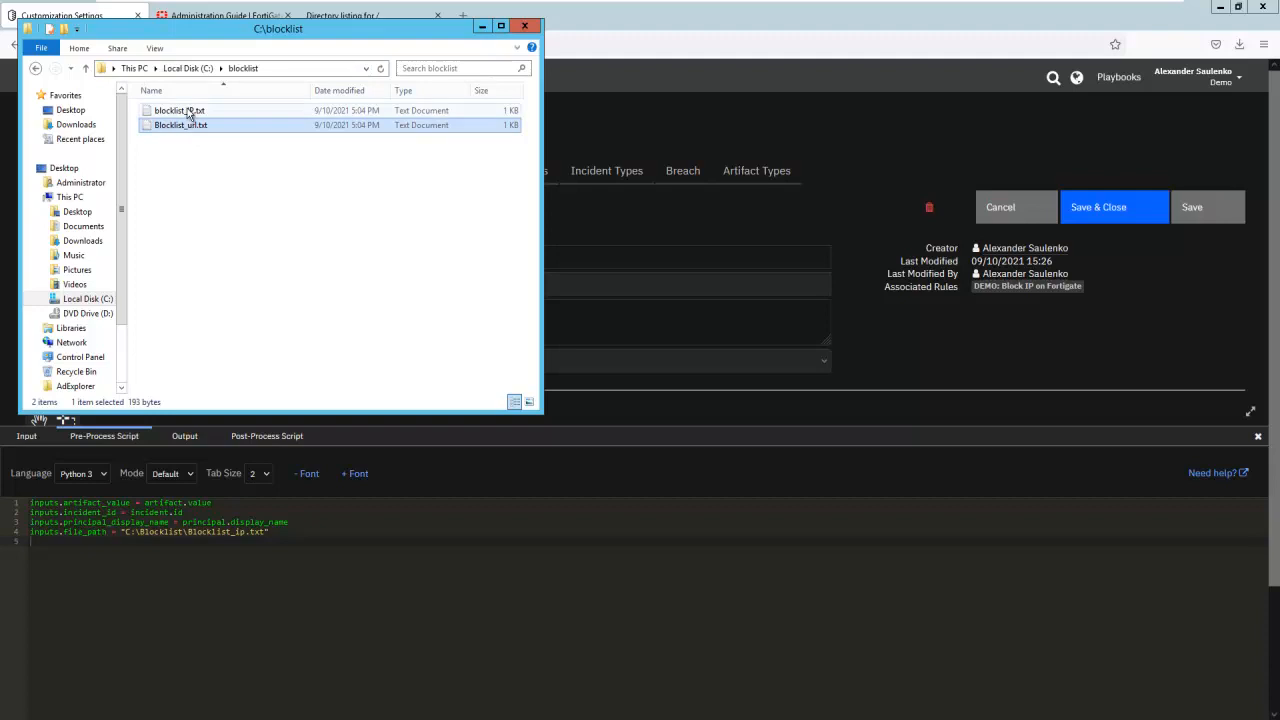
click(284, 632)
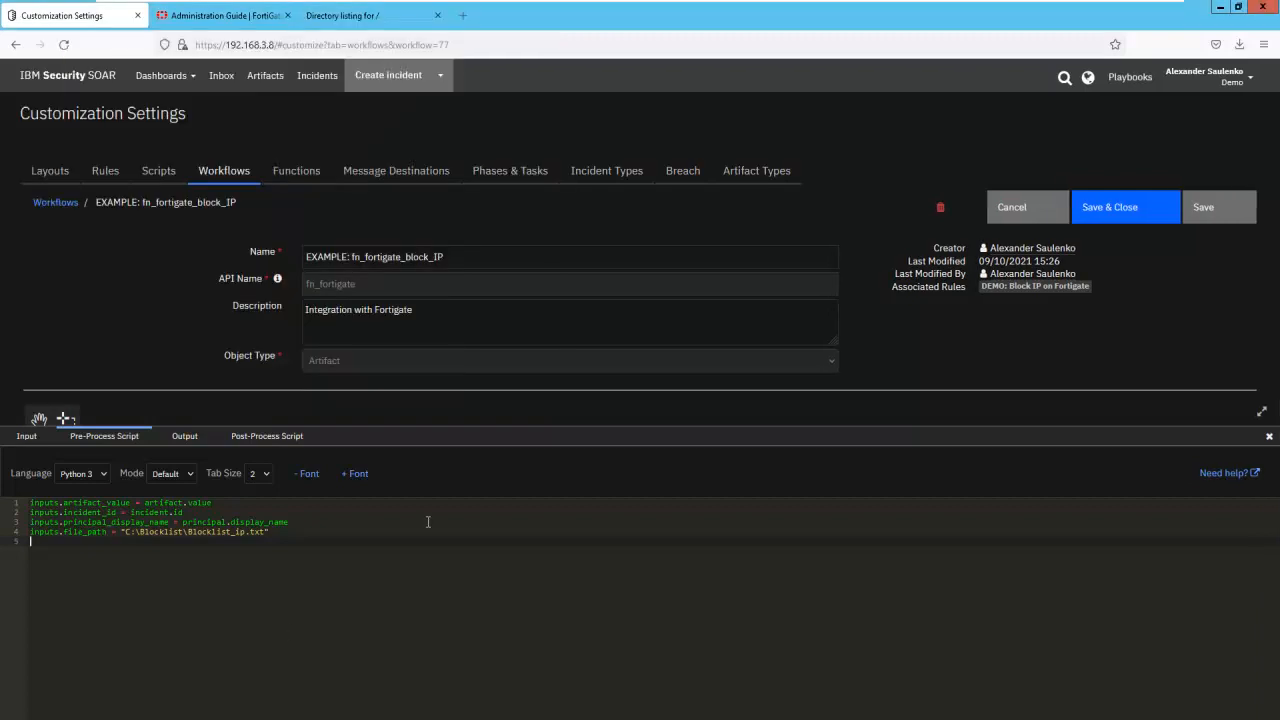
- Check the function's output and post-process script settings, and leave the workflow for the rules list, discarding changes
click(186, 438)
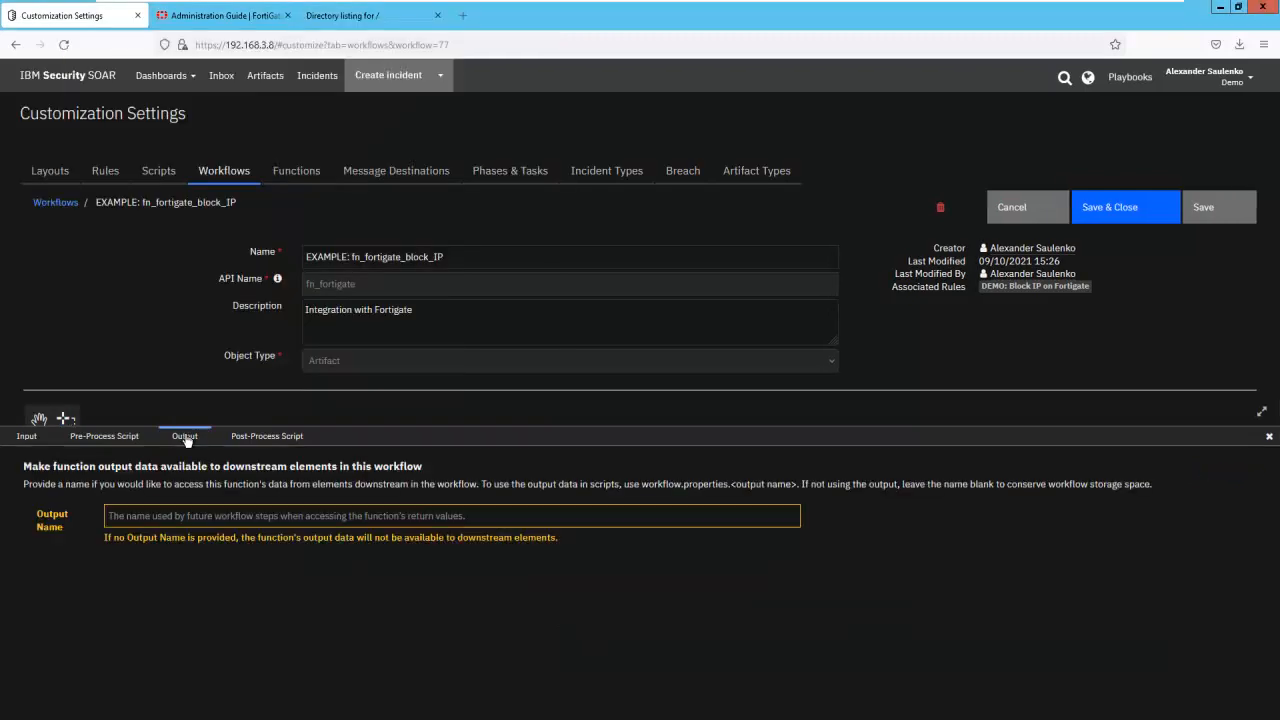
click(262, 438)
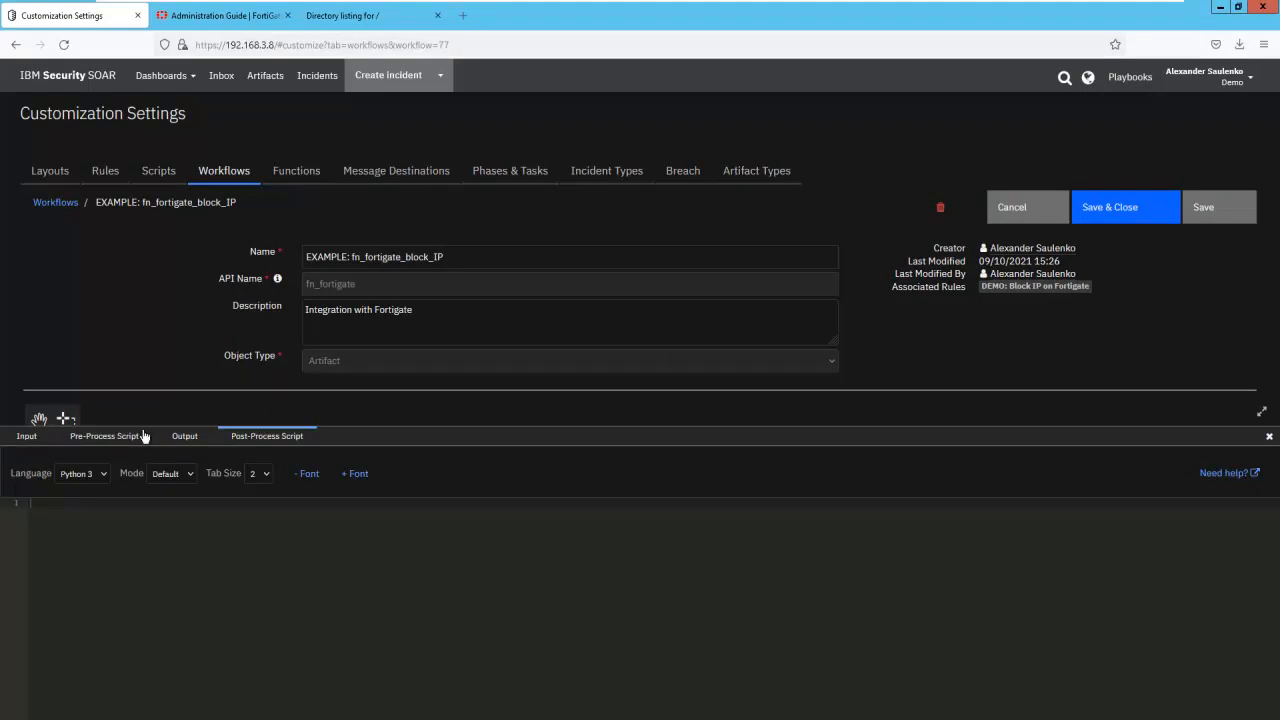
click(111, 176)
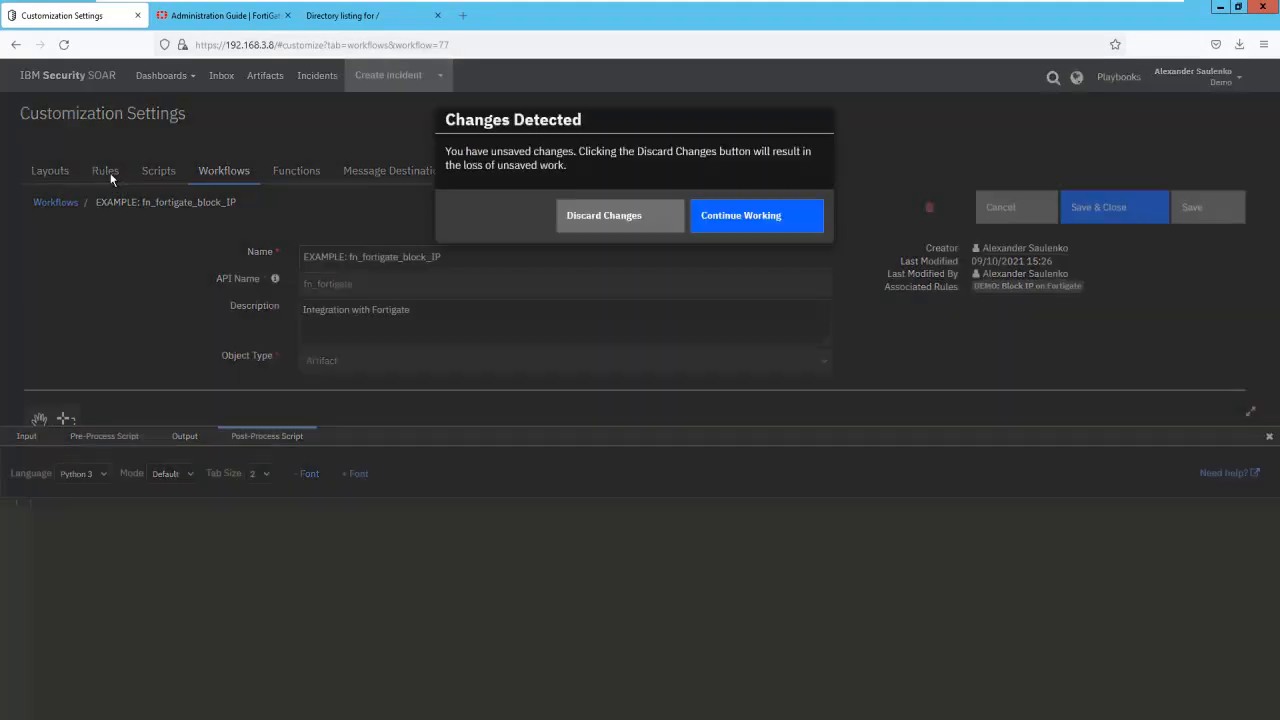
click(640, 220)
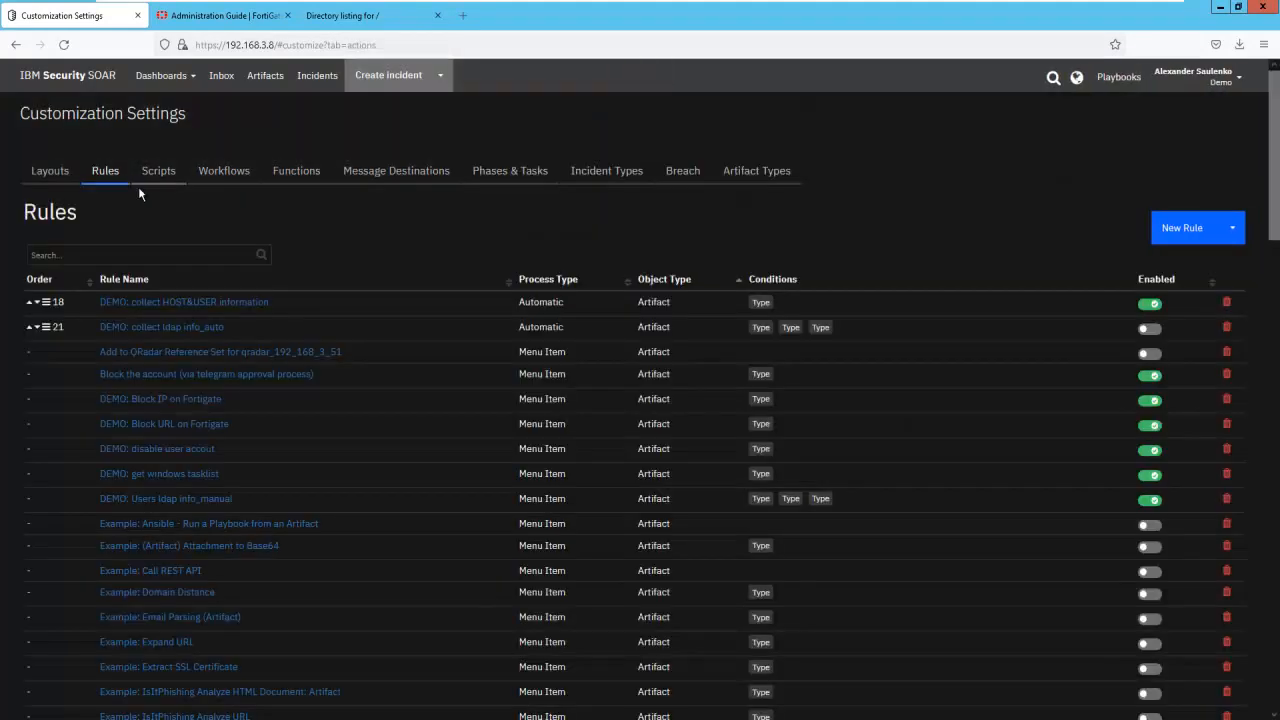
- Search the rules for "fort" and open DEMO: Block IP on Fortigate to review its object type, condition and workflow
click(144, 260)
text(fort)
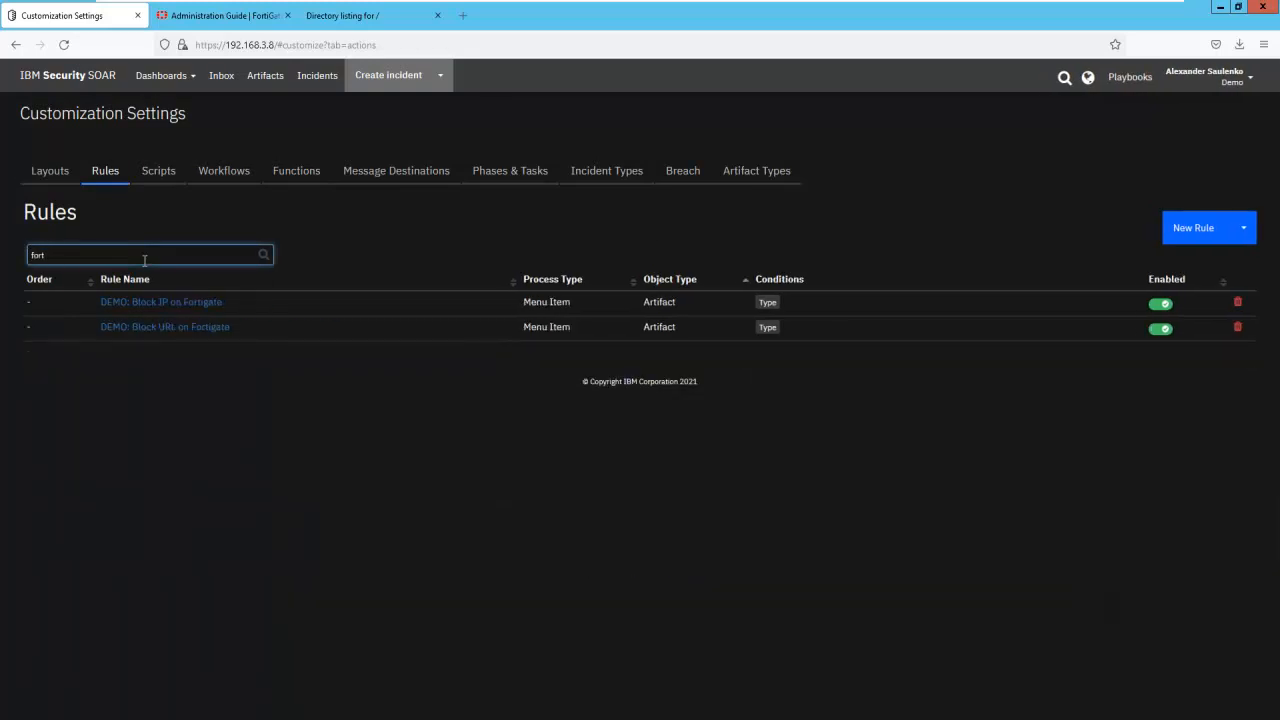
click(190, 302)
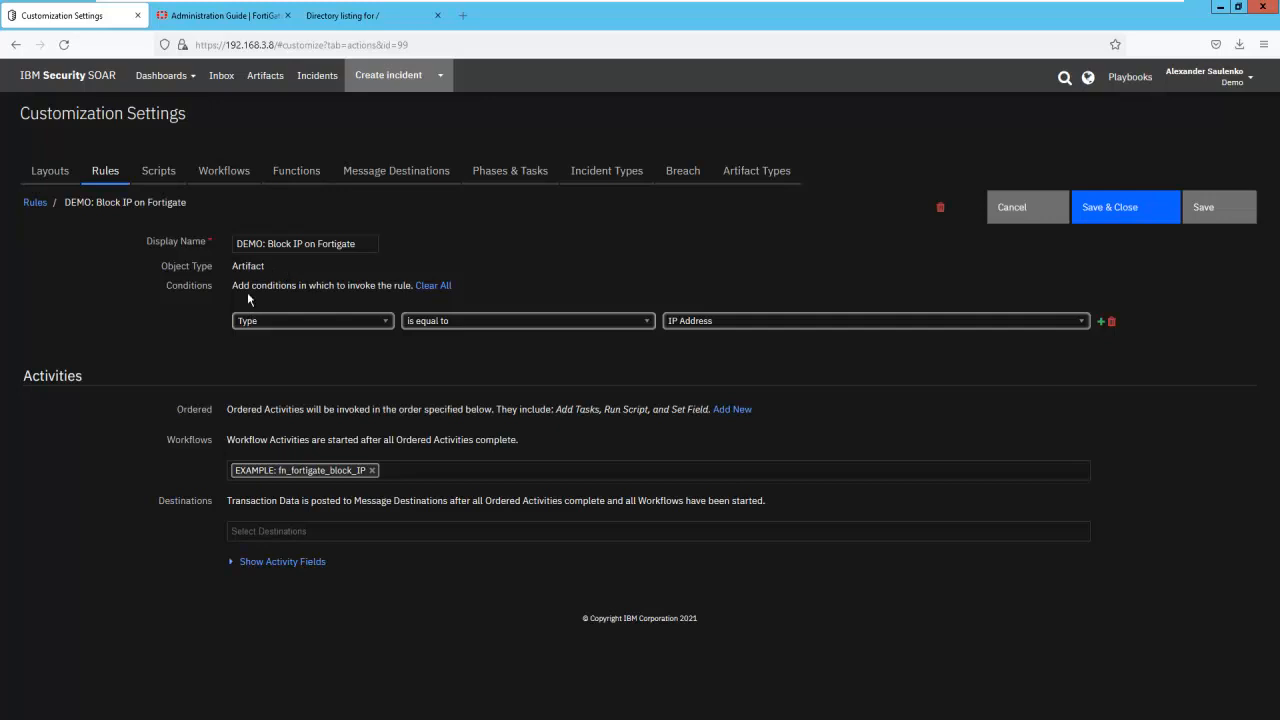
drag(233, 266, 265, 266)
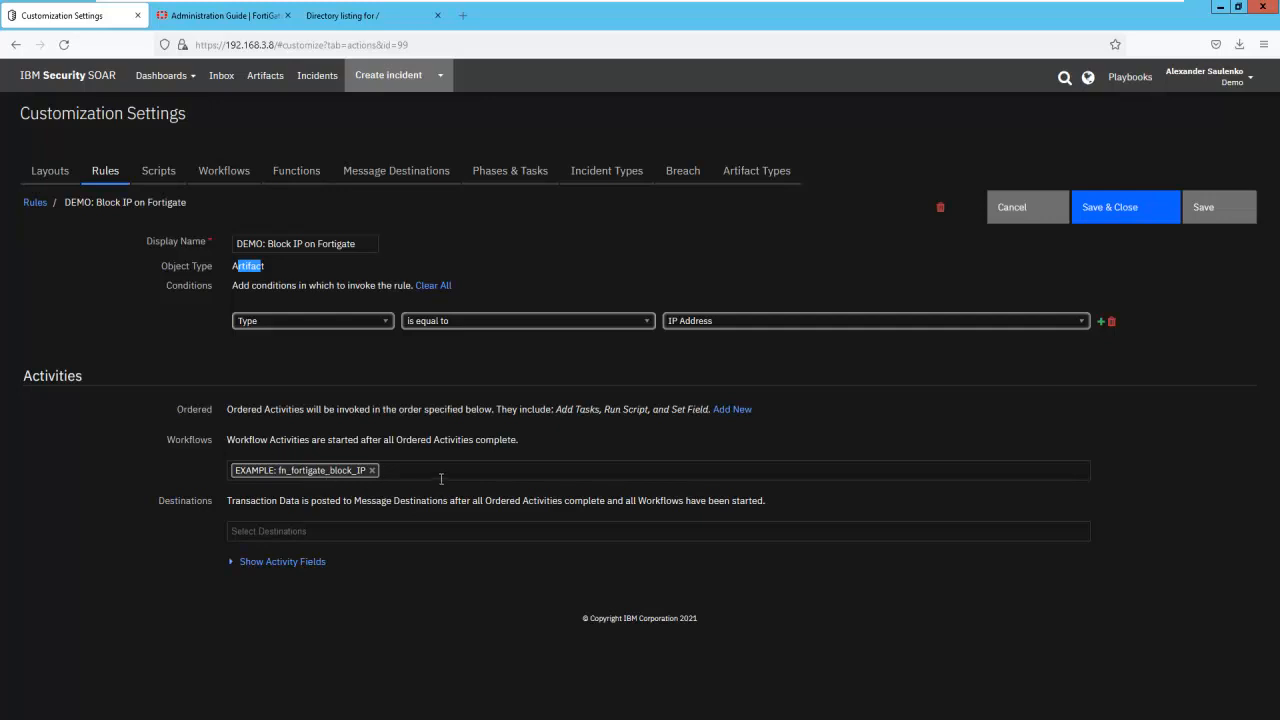
- Minimize the SOAR browser and bring up the command prompt at C:\functions\Fortigate
click(1222, 10)
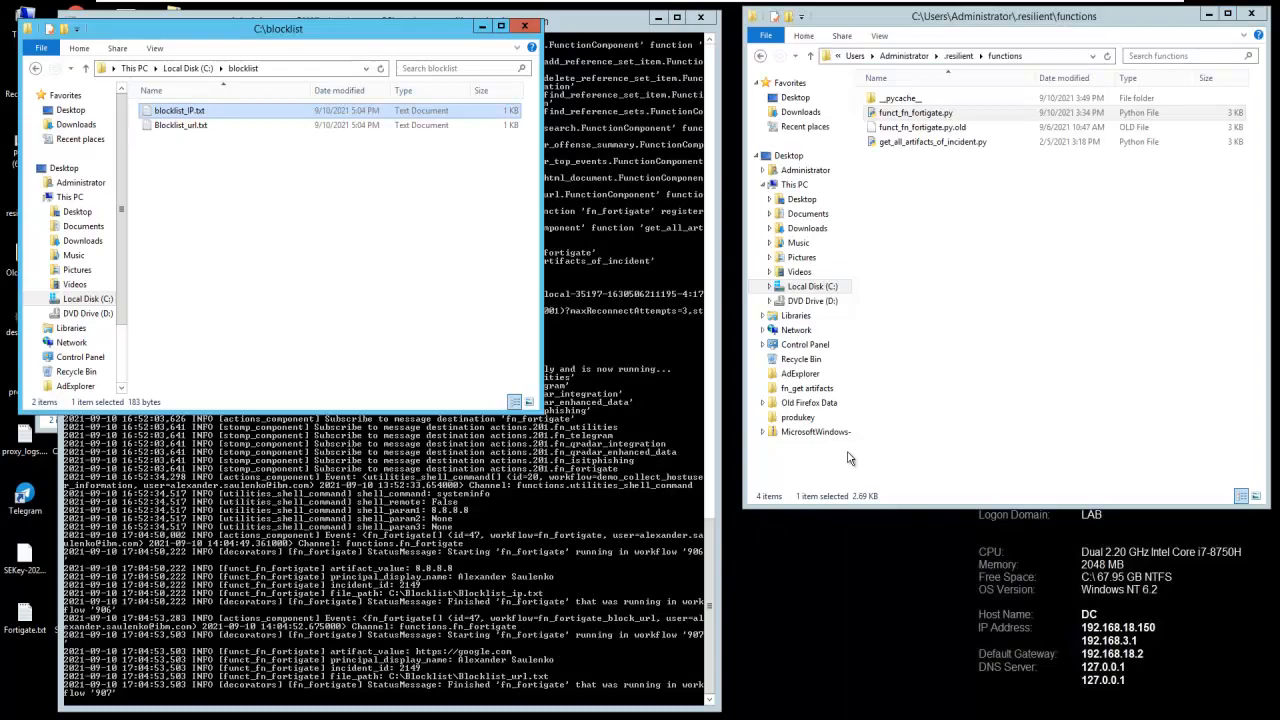
click(880, 717)
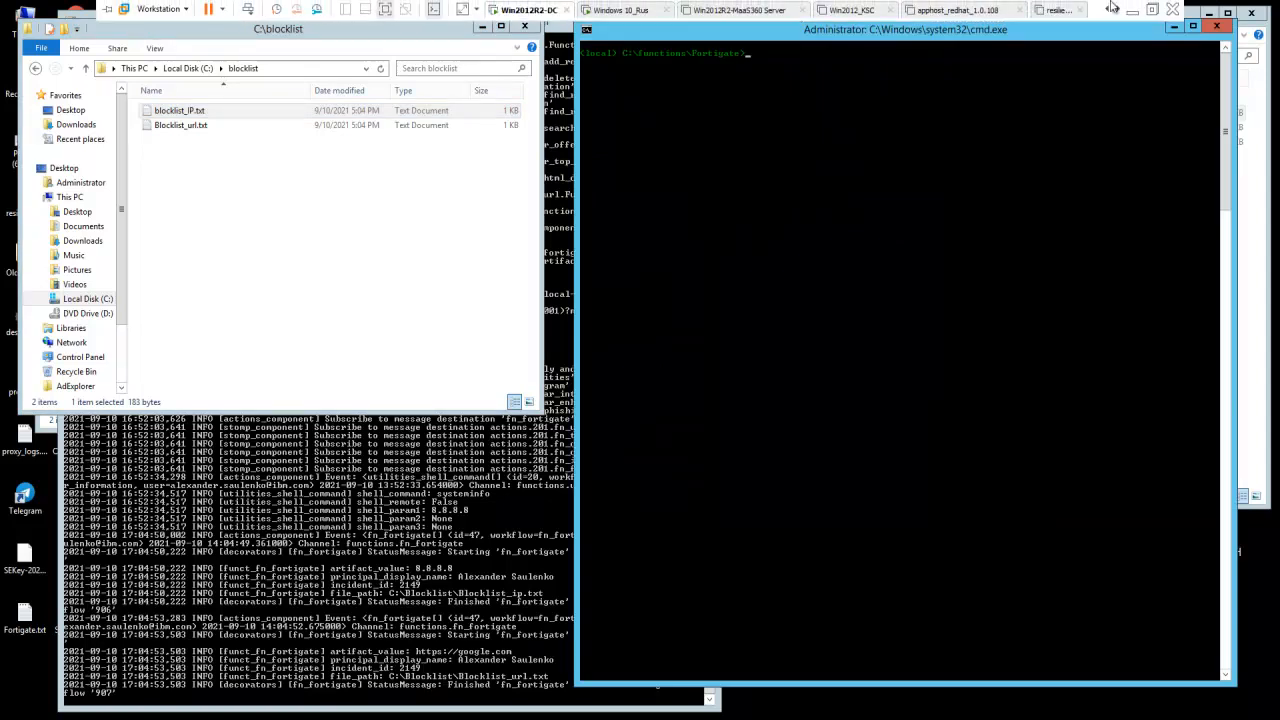
- Switch to the resilient-sdk PyPI page in the host's Chrome browser and examine the codegen description and its command syntax
click(1135, 8)
click(216, 16)
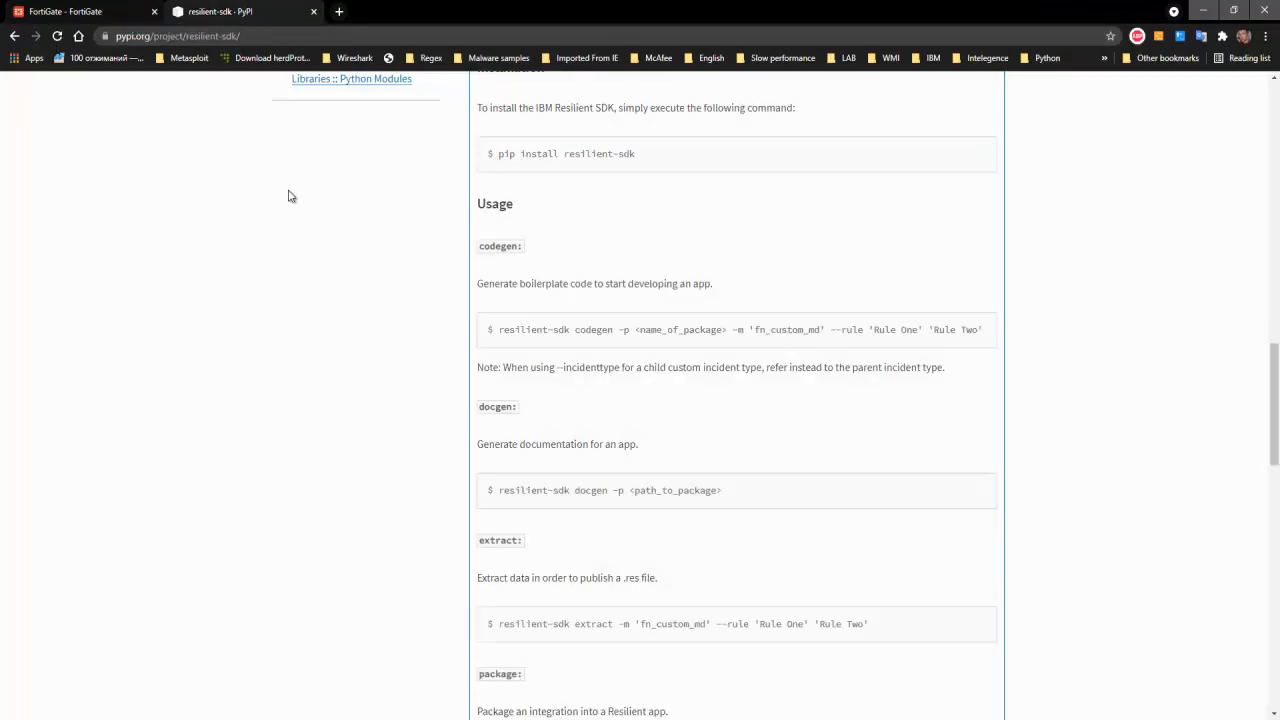
scroll(289, 194, up, 9)
scroll(289, 194, up, 2)
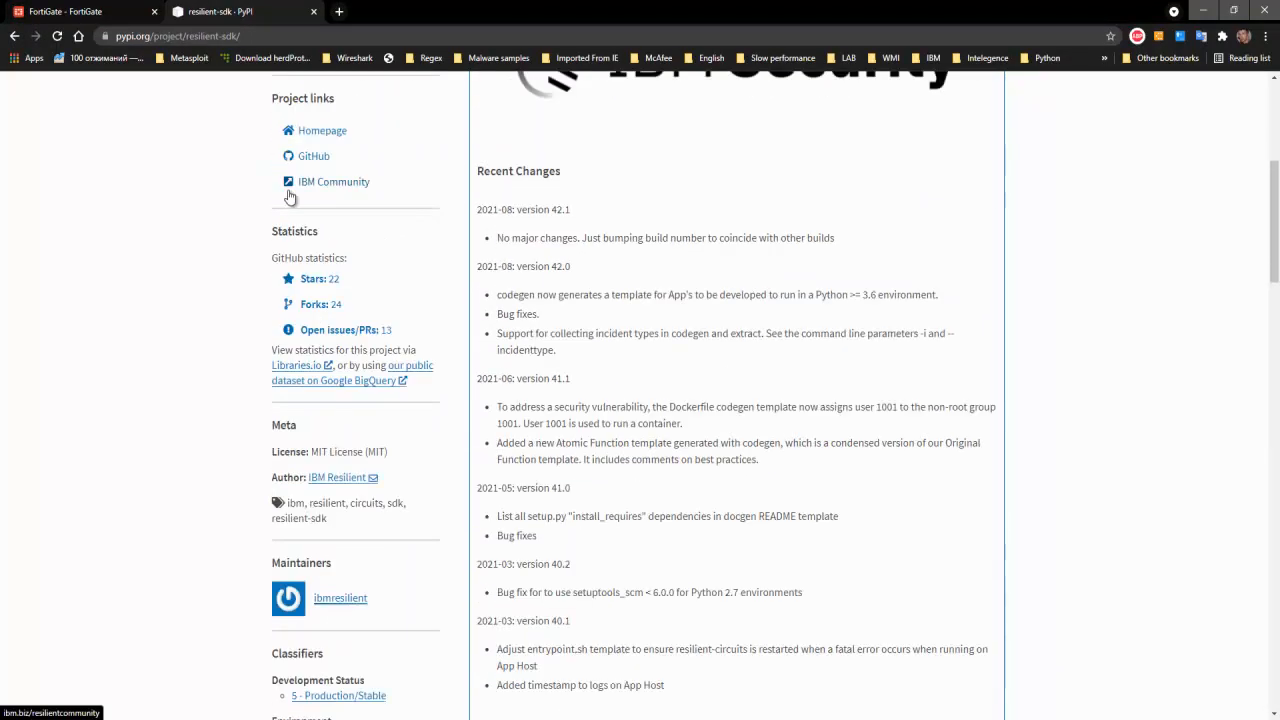
scroll(743, 318, up, 4)
scroll(743, 318, down, 12)
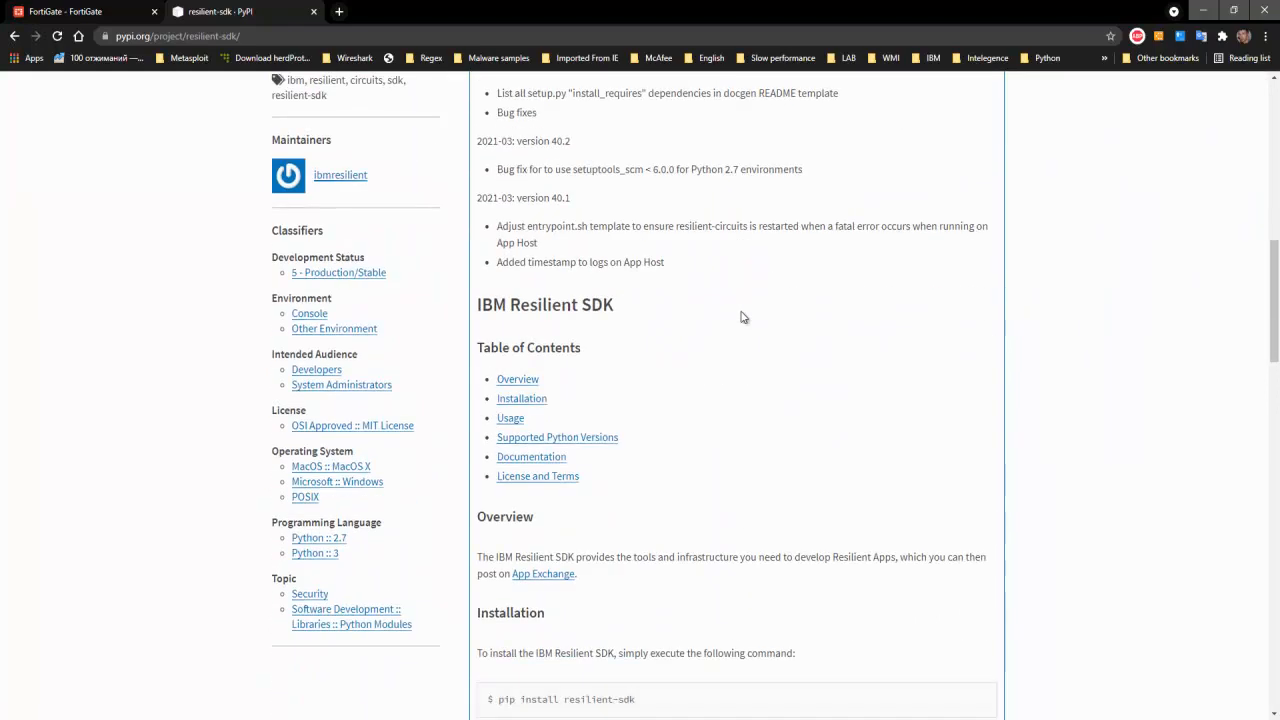
scroll(743, 318, down, 2)
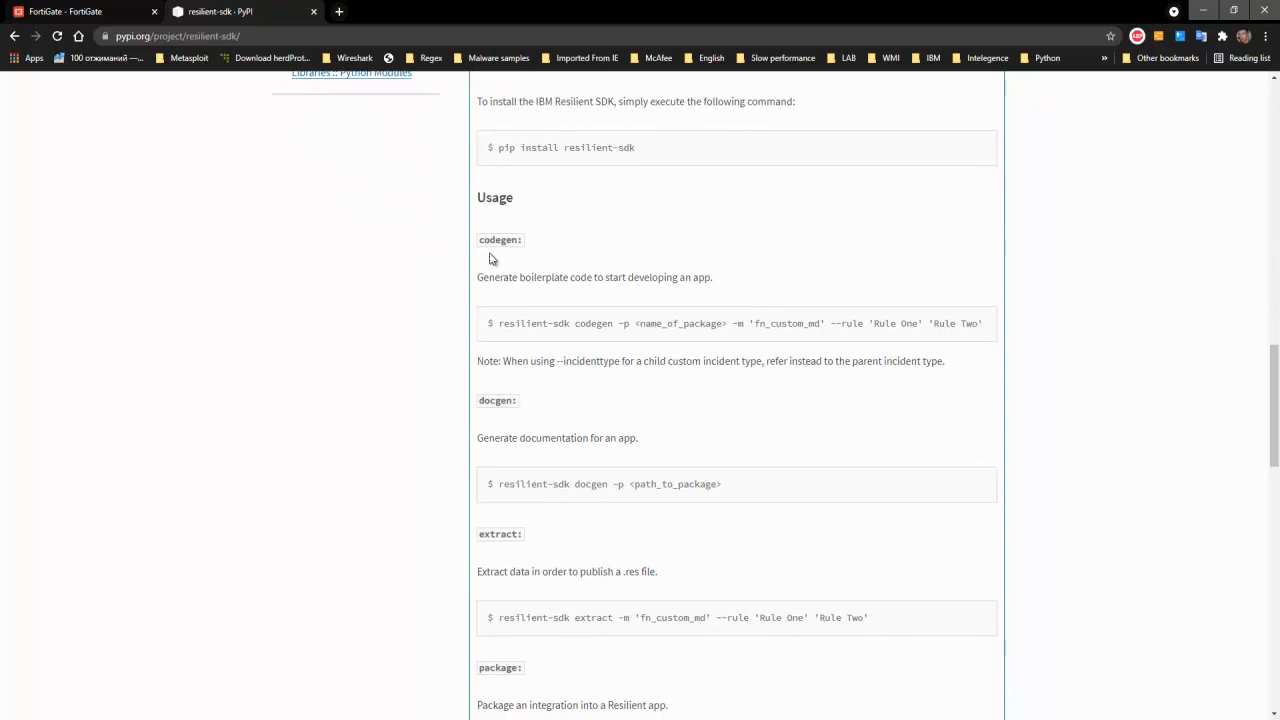
drag(489, 277, 568, 280)
drag(498, 323, 586, 323)
- Return to the Win2012R2-DC virtual machine and minimize the command prompt so the .resilient\functions folder is accessible
click(585, 718)
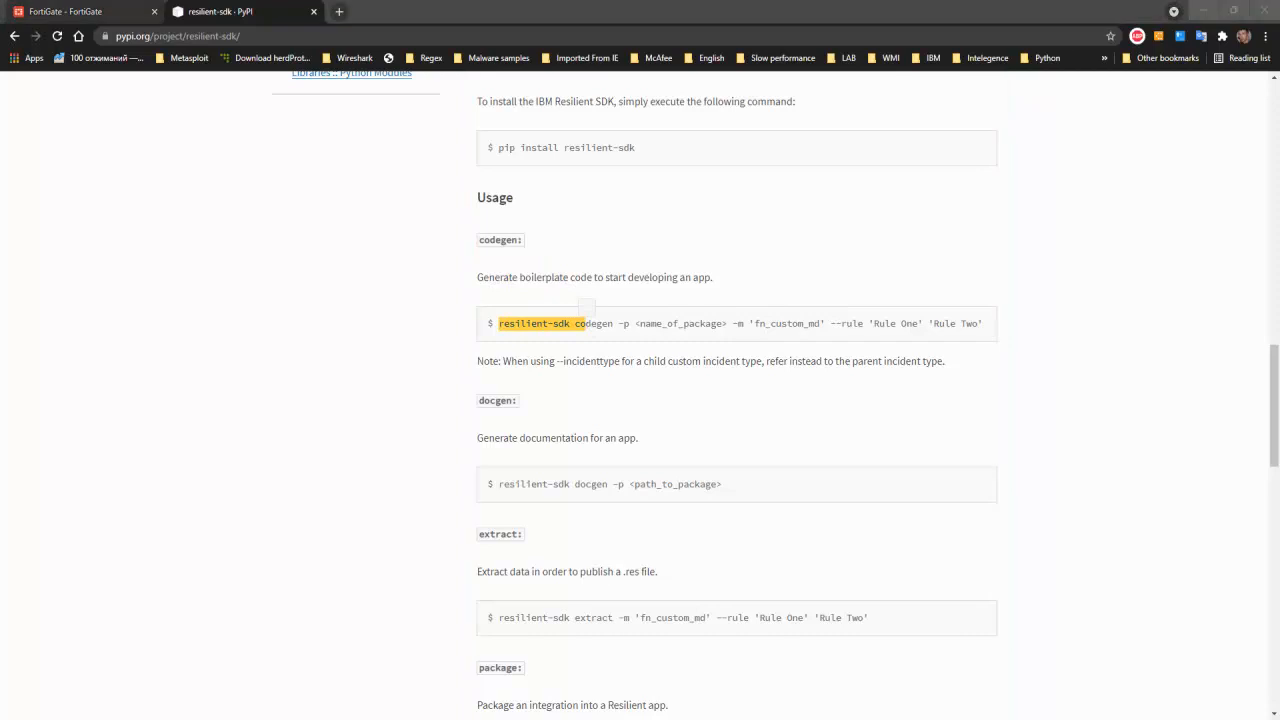
click(626, 121)
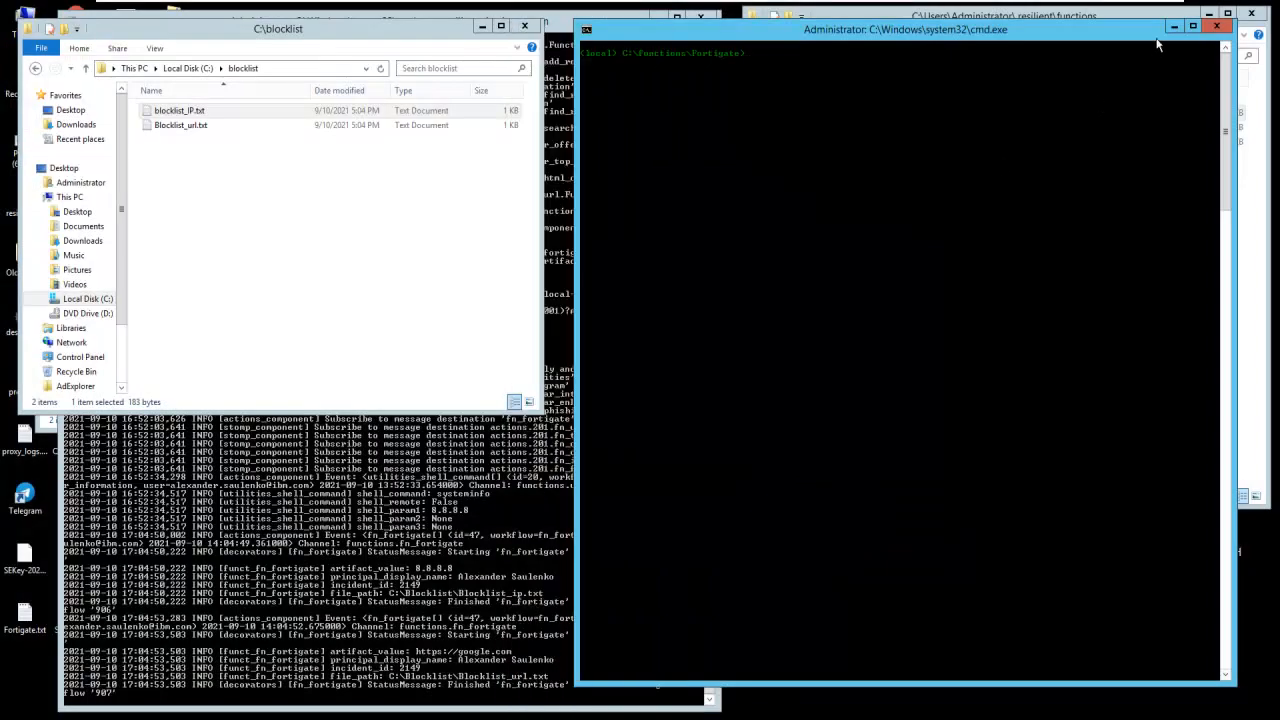
click(1175, 27)
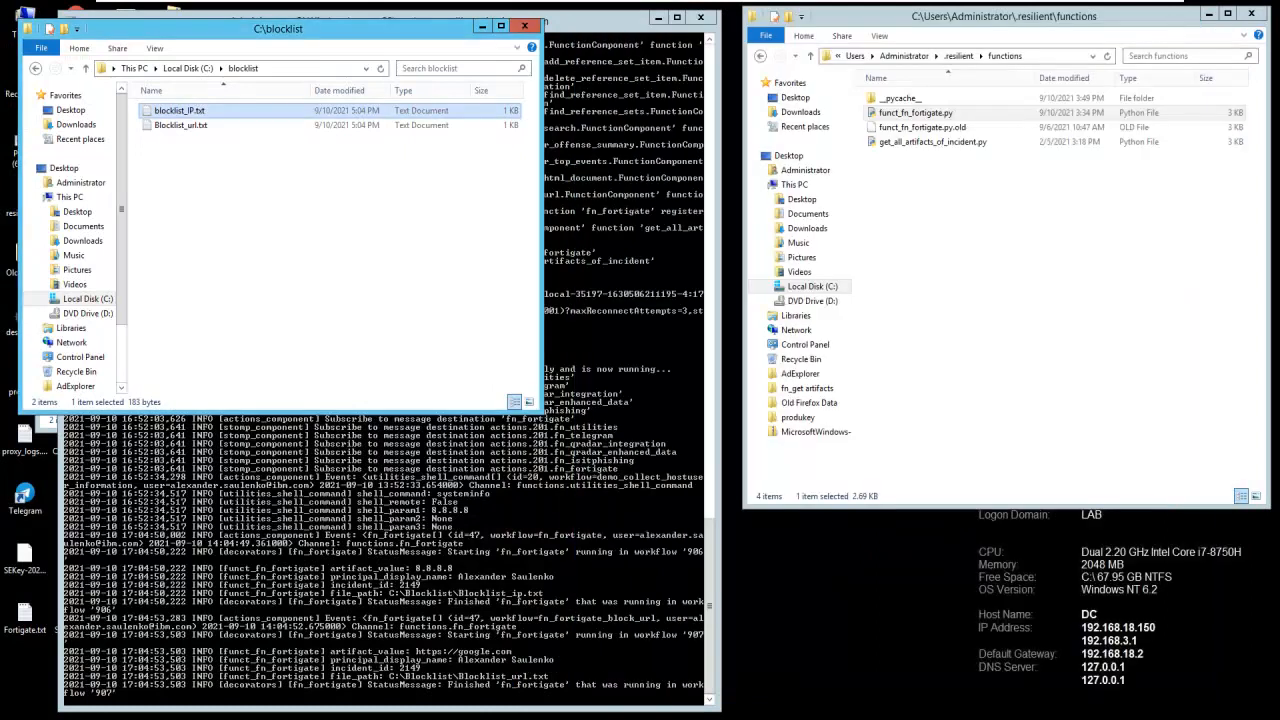
- Bring the command prompt back up and browse File Explorer from the blocklist folder to C:\functions\Fortigate
click(400, 717)
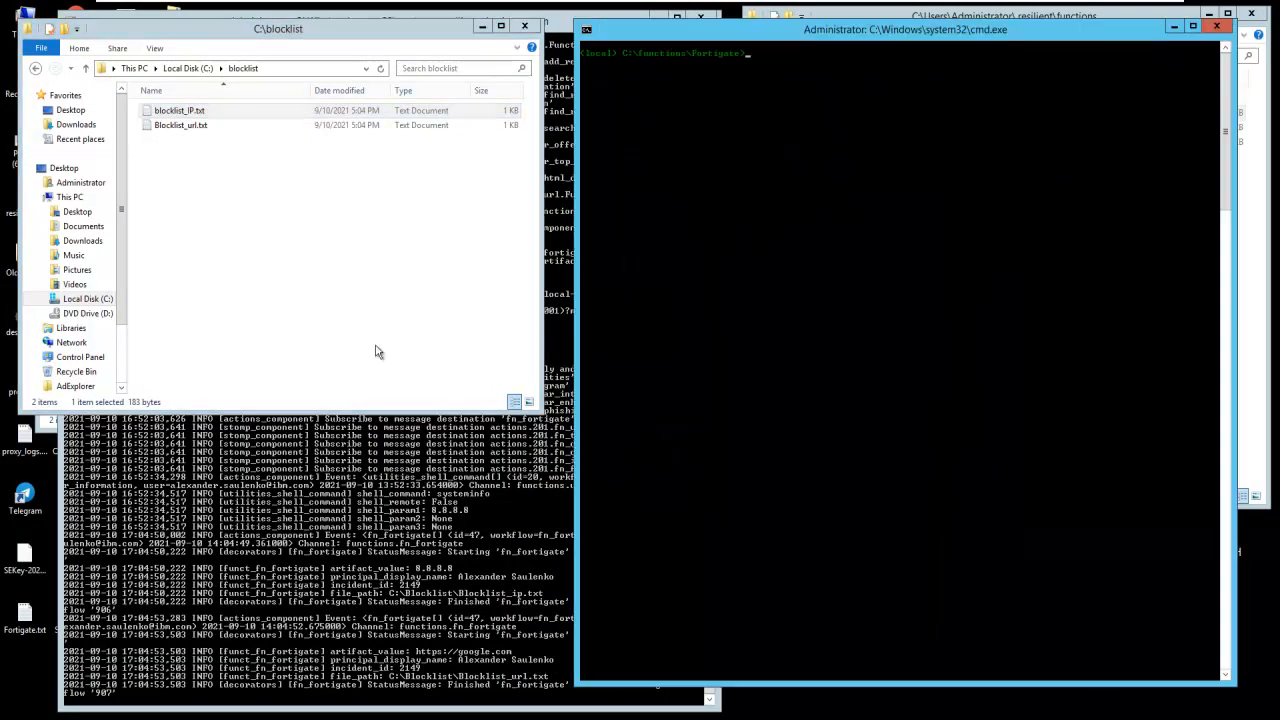
click(322, 309)
click(190, 70)
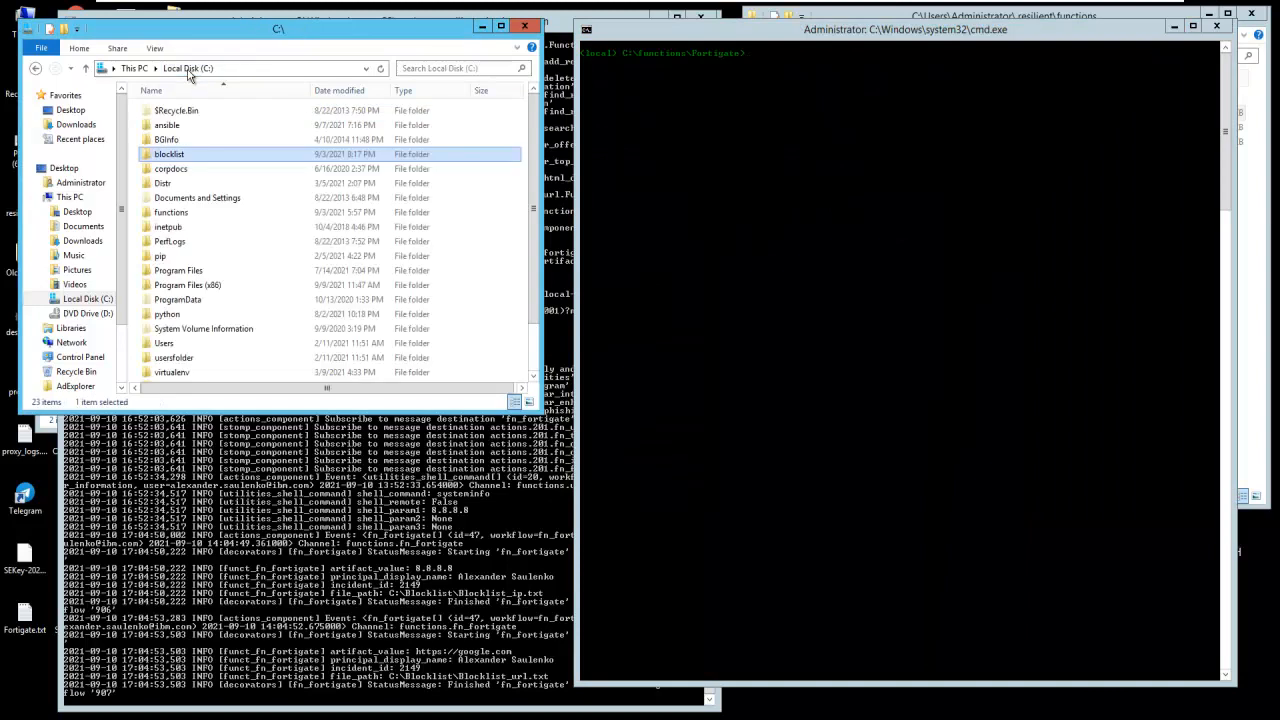
click(172, 227)
double_click(180, 212)
double_click(168, 111)
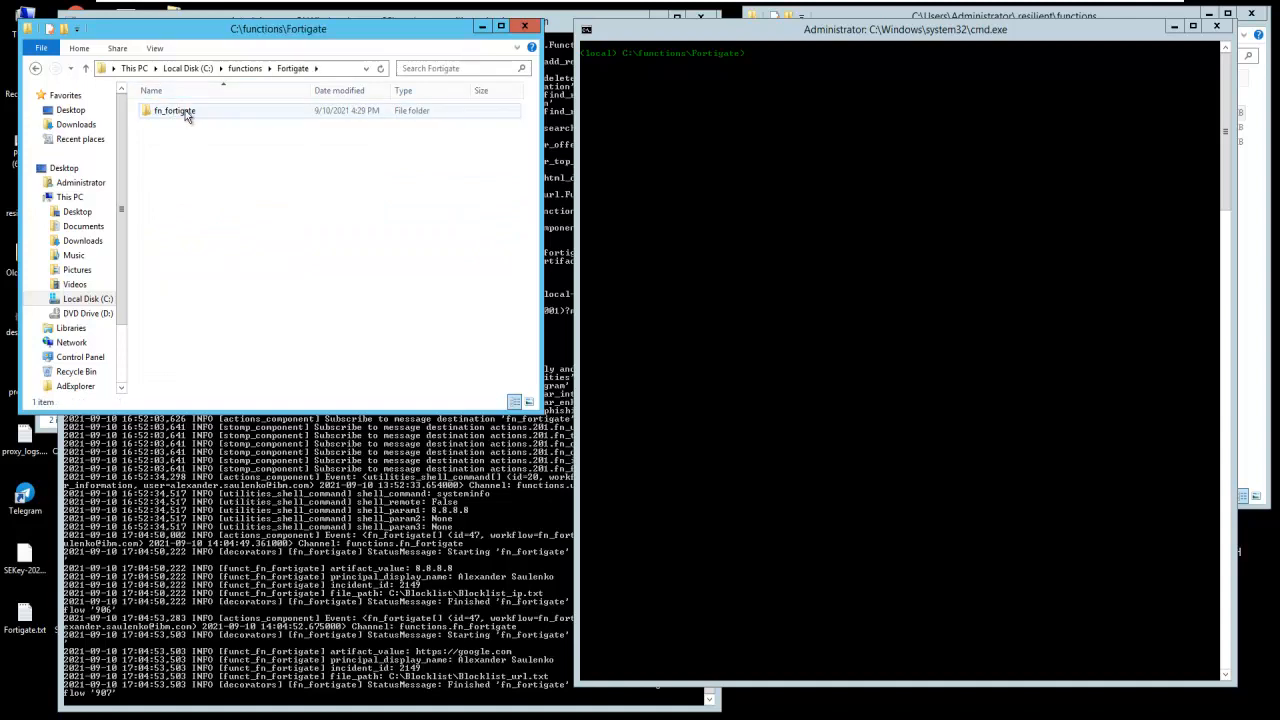
- Check the existing fn_fortigate package folder, then delete it from C:\functions\Fortigate
double_click(180, 112)
click(263, 68)
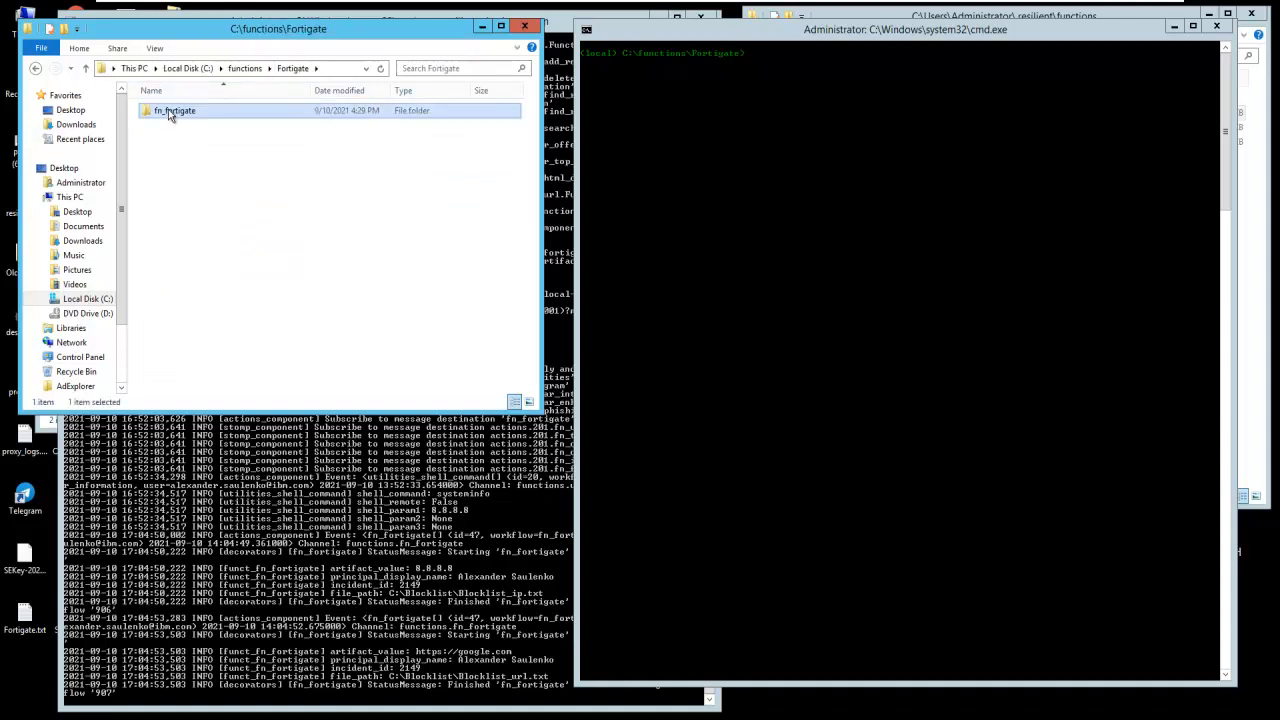
right_click(168, 112)
click(229, 312)
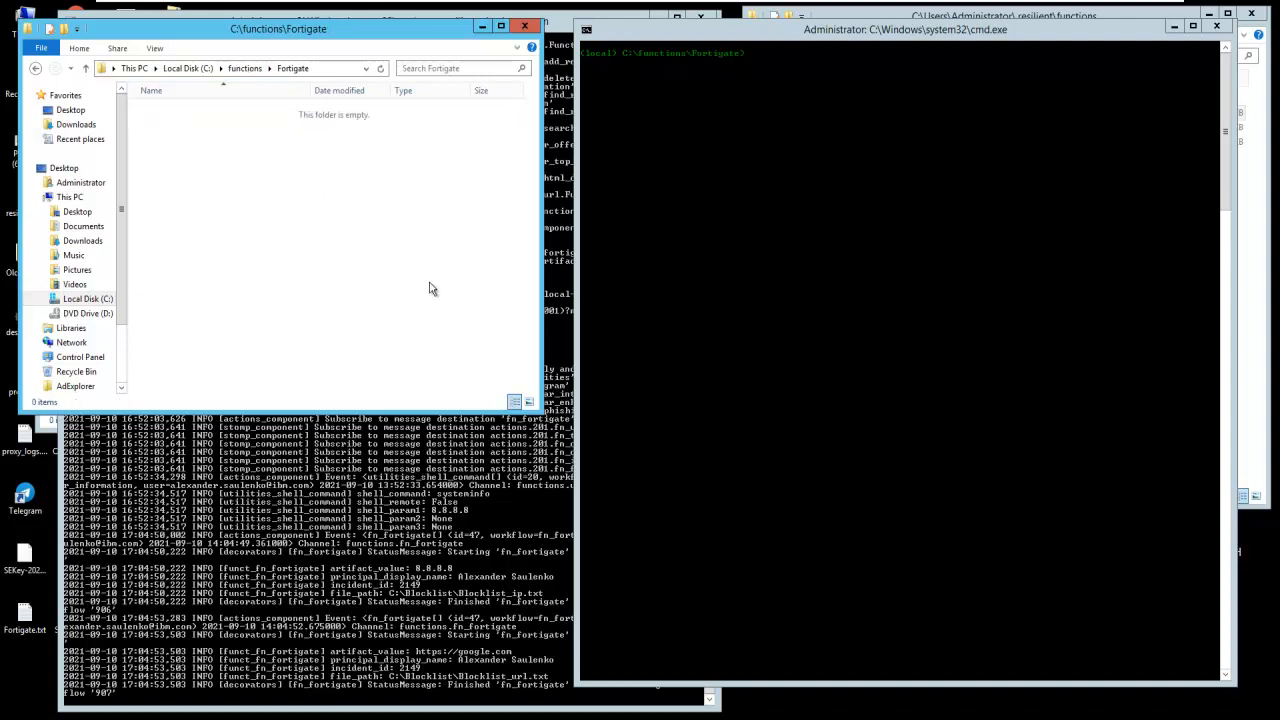
- Reopen the Fortigate folder from C:\functions and list its contents at the command prompt with dir
click(245, 68)
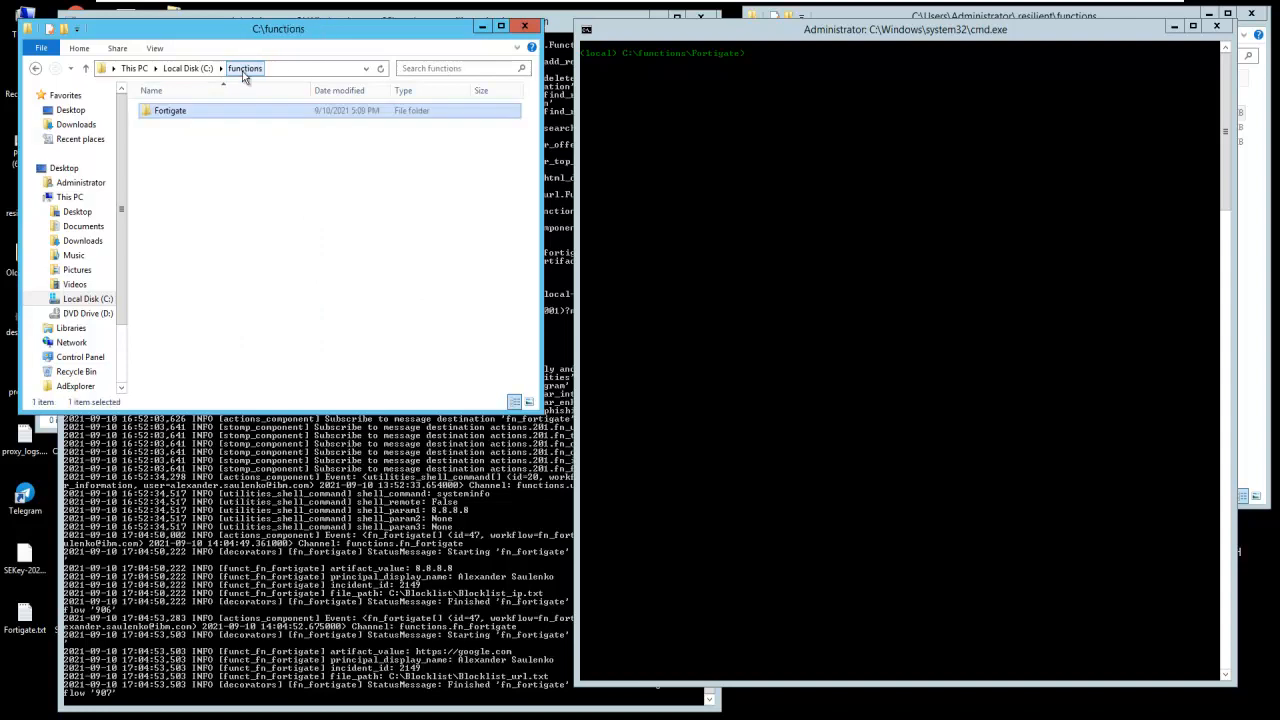
double_click(167, 113)
click(687, 194)
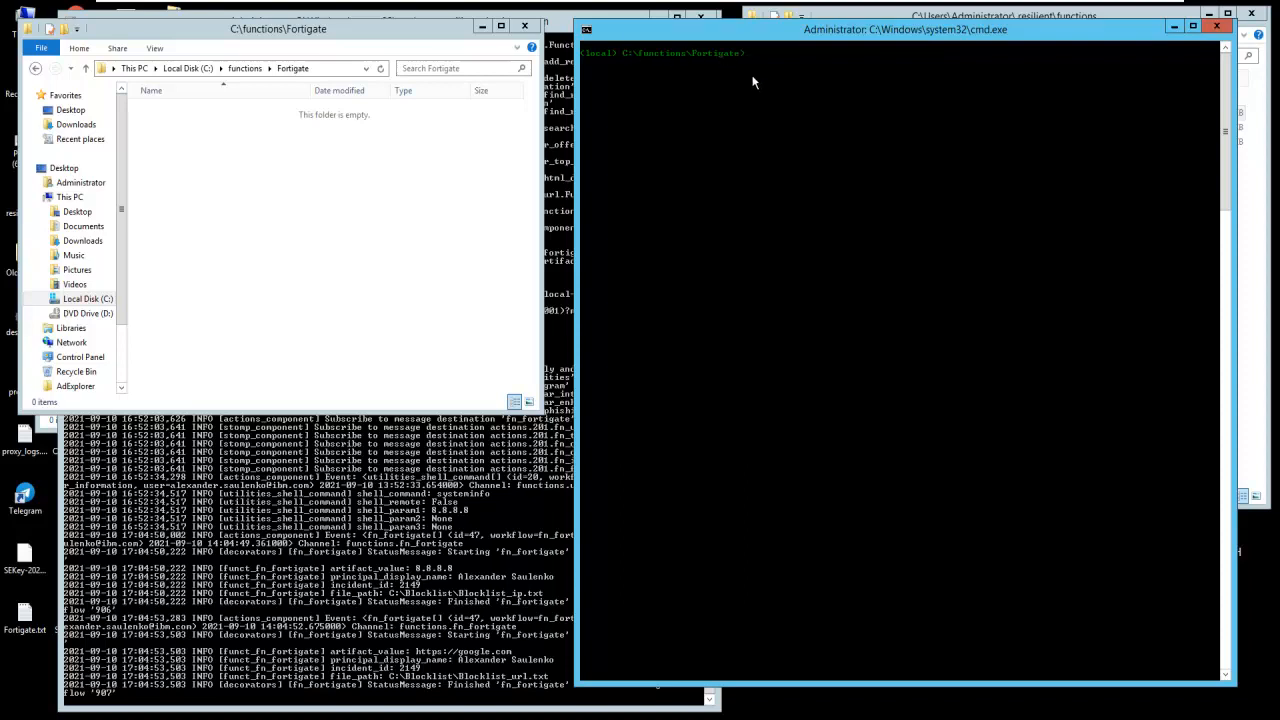
text(dir)
key(Return)
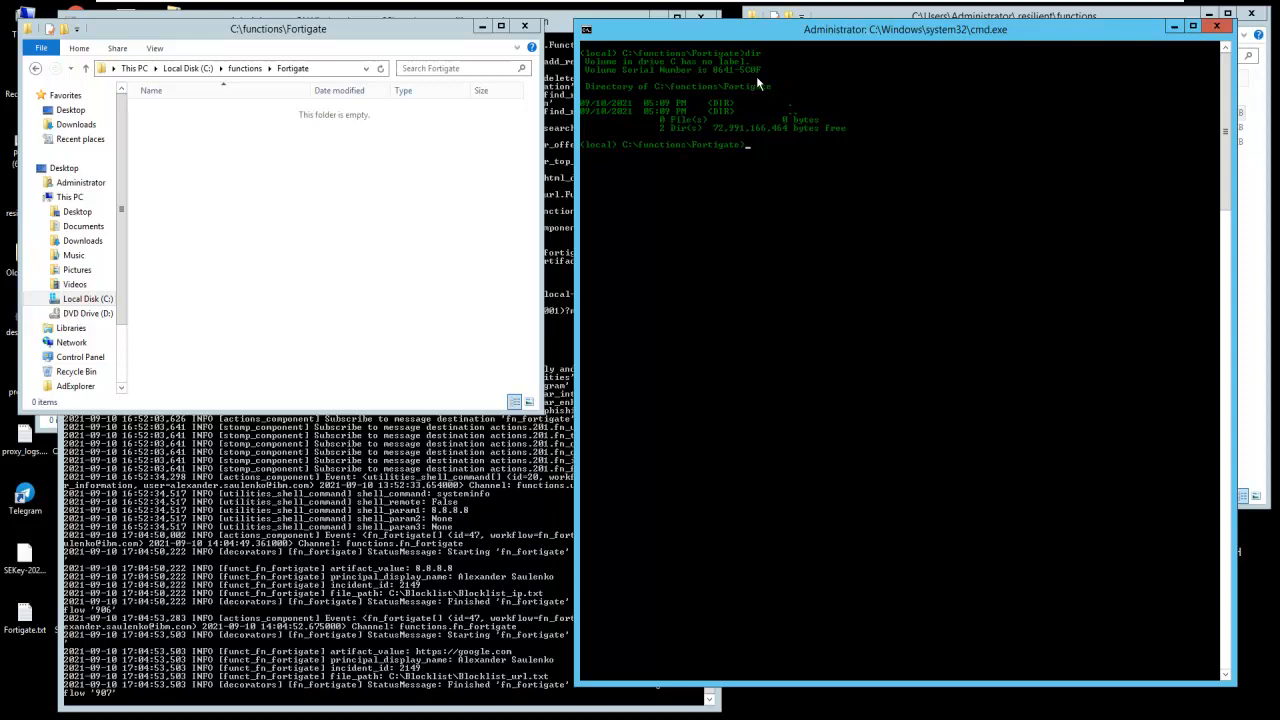
- Run resilient-sdk codegen -p fn_fortigate -f fn_fortigate -w fn_fortigate_block_url fn_fortigate -r "DEMO: Block IP on Fortigate" in C:\functions\Fortigate
right_click(756, 76)
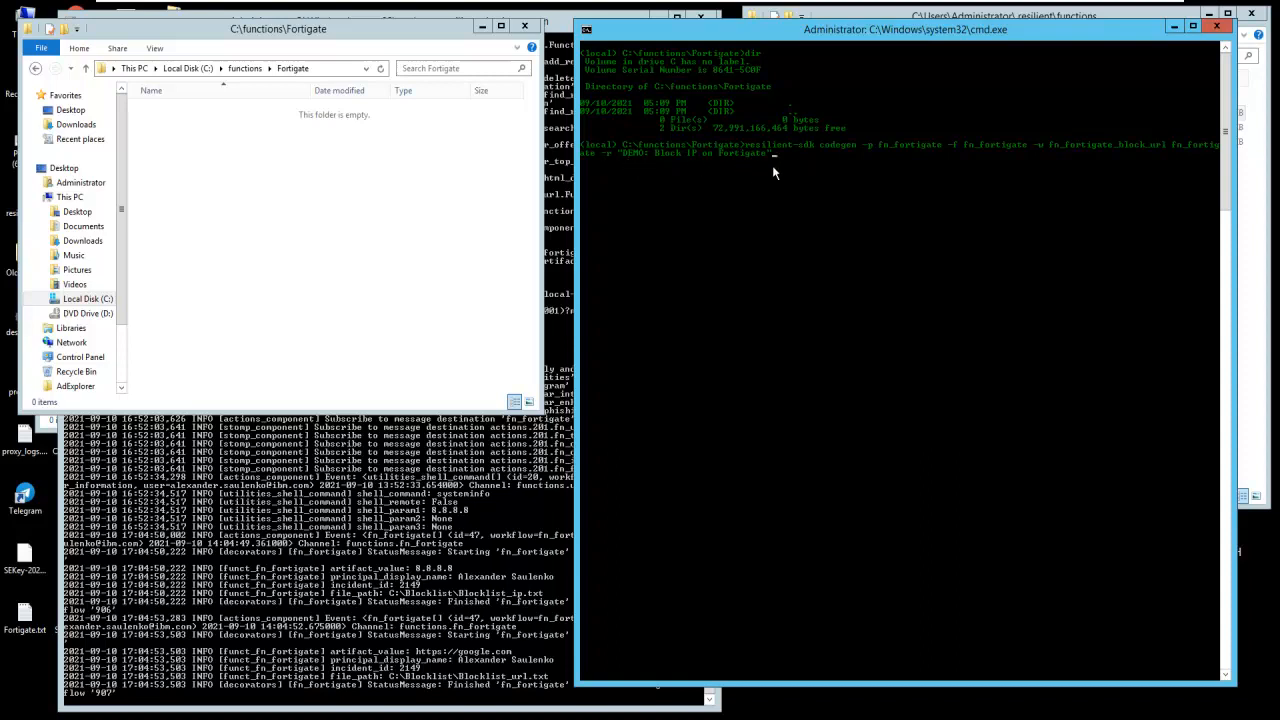
key(Return)
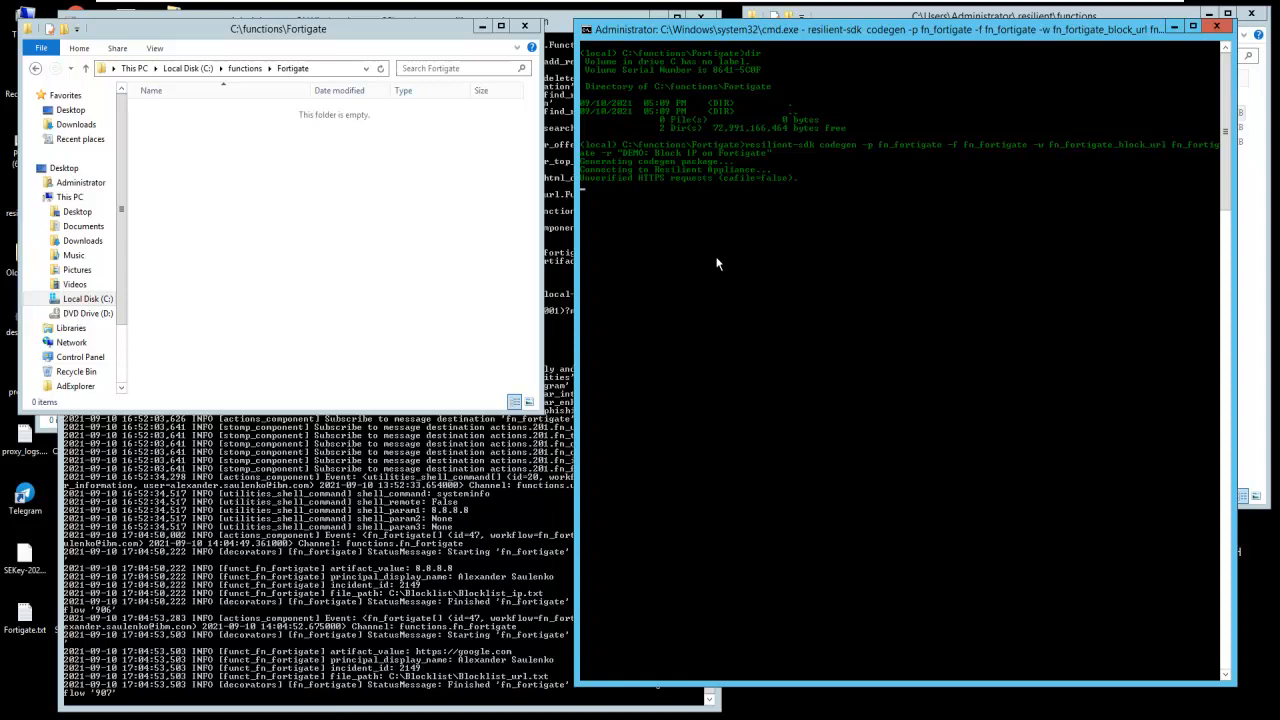
click(317, 198)
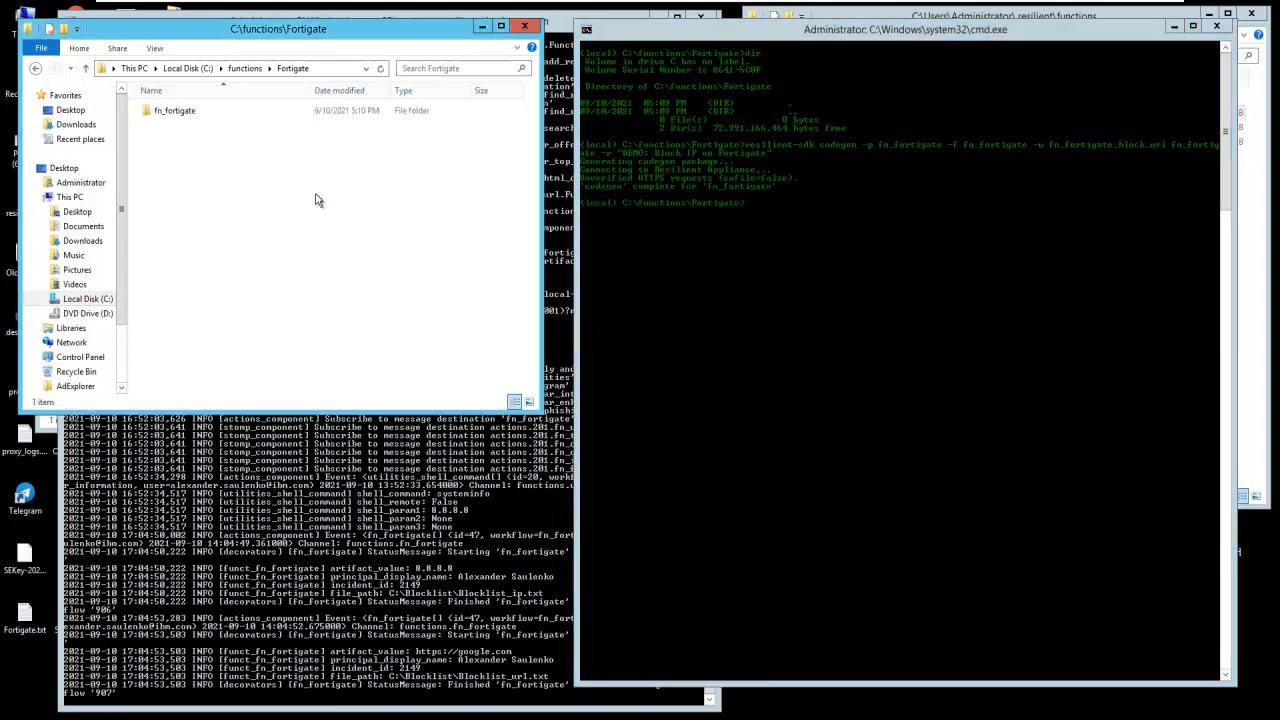
- Open the generated funct_fn_fortigate.py from the fn_fortigate package's components folder in Notepad++
double_click(167, 116)
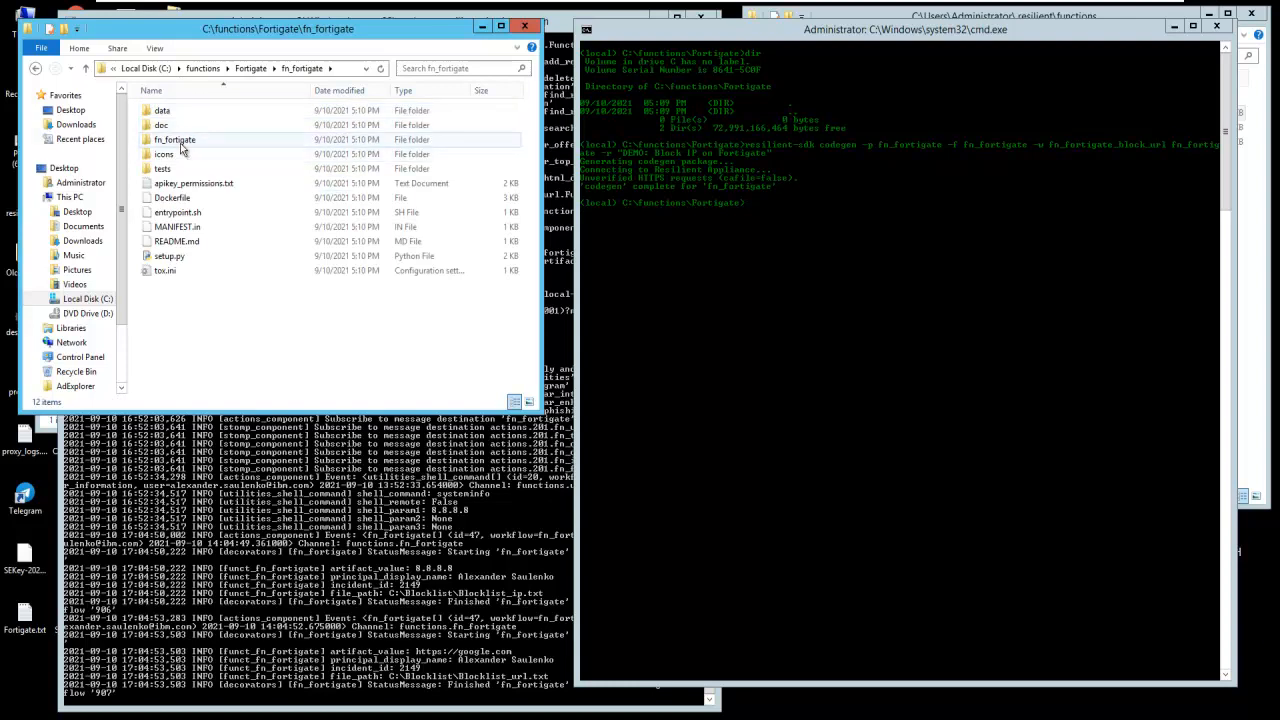
double_click(178, 140)
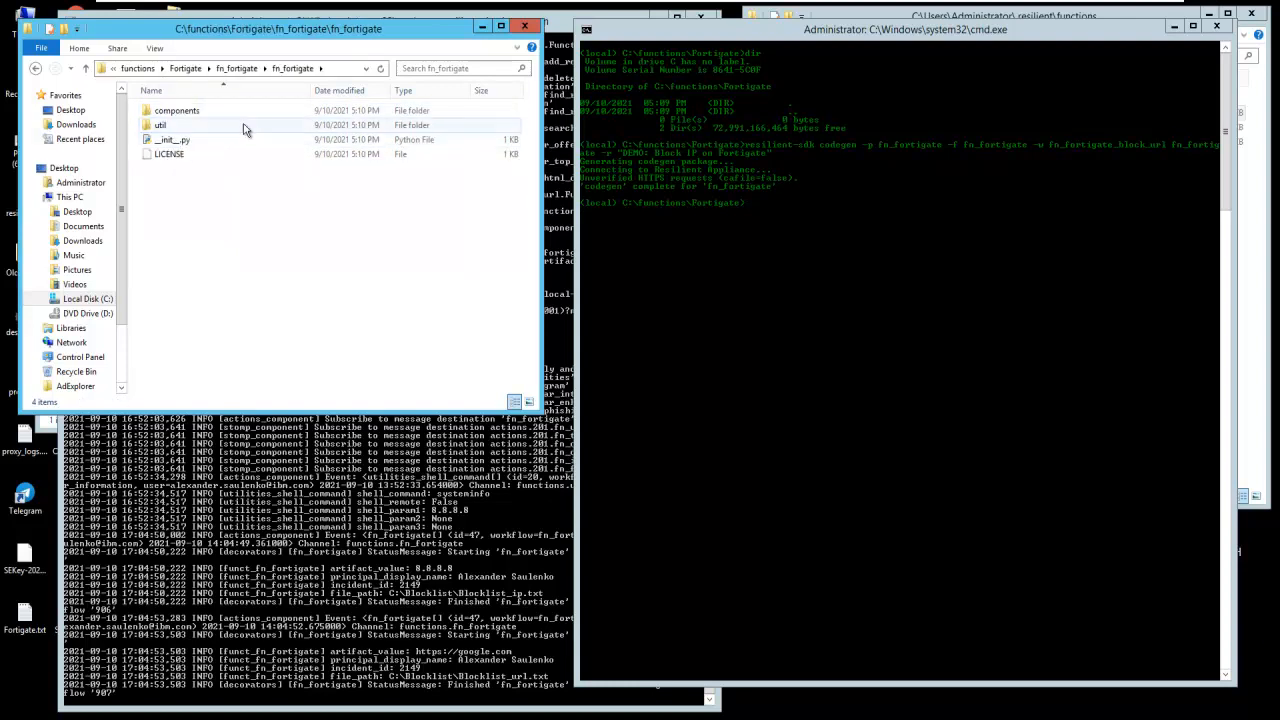
double_click(190, 112)
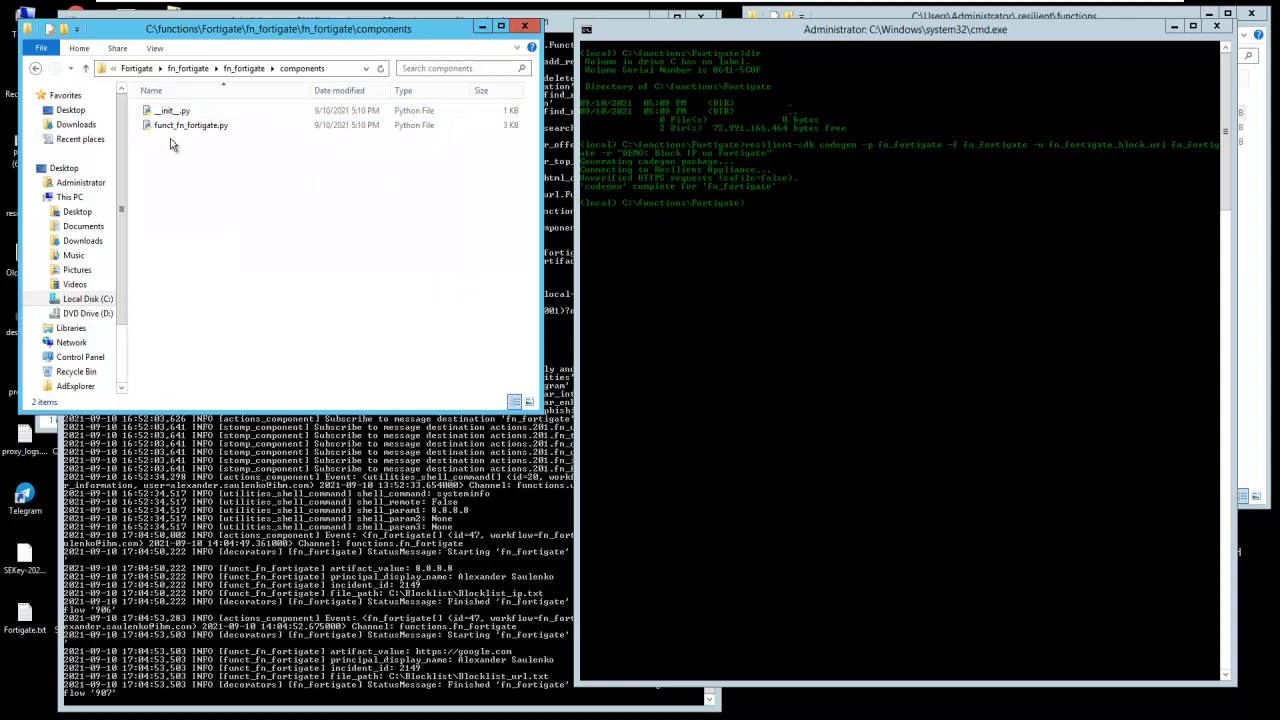
click(173, 128)
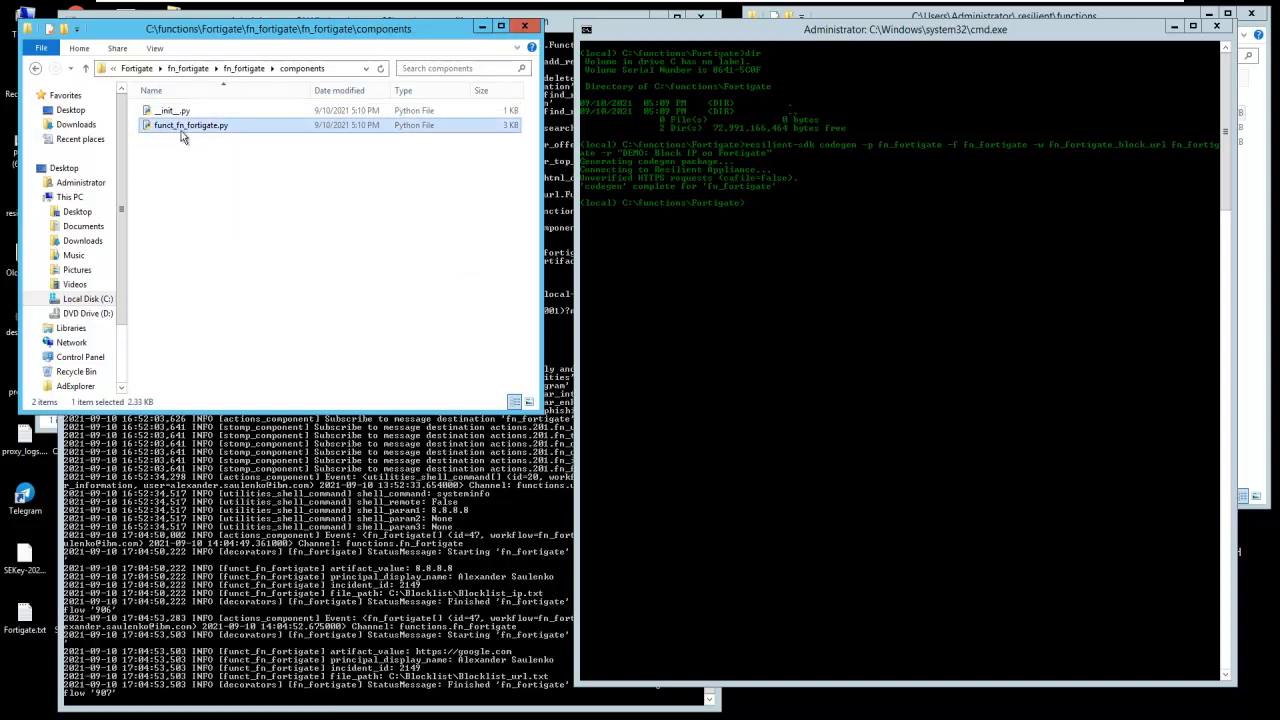
right_click(207, 127)
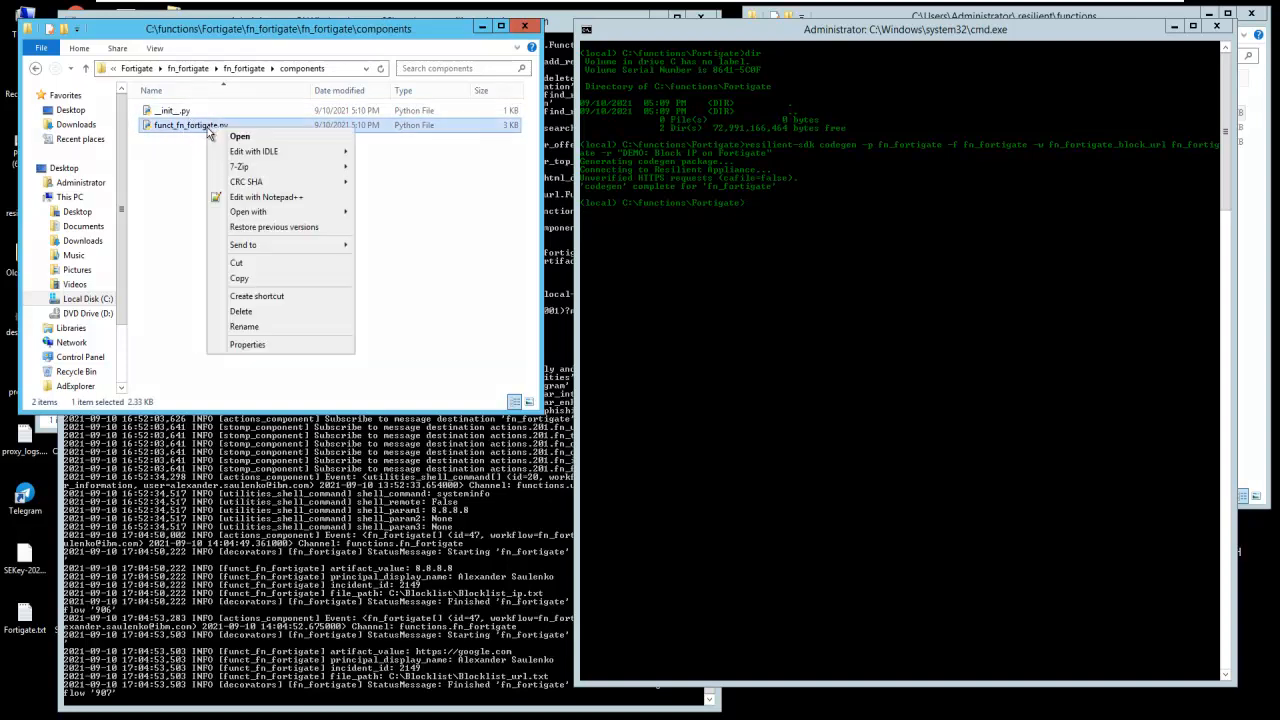
click(276, 199)
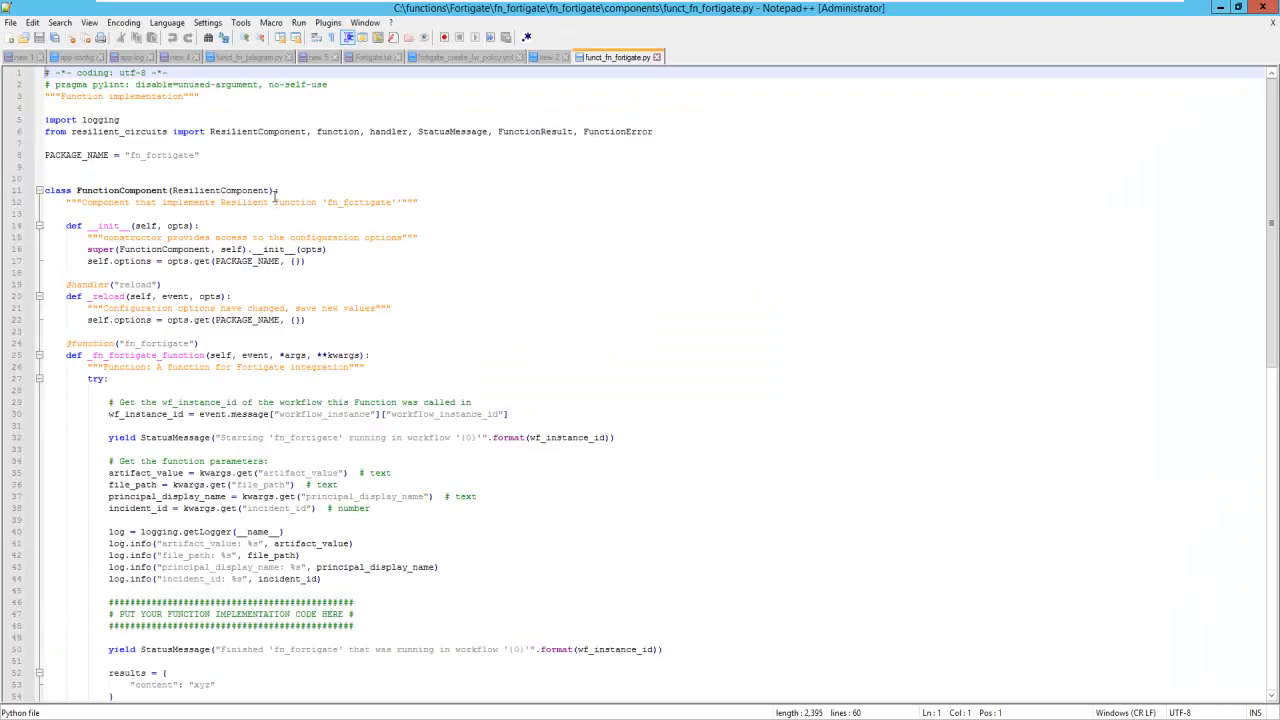
- Review the generated function template, including its parameters, logging lines and the placeholder for the implementation code
scroll(290, 223, down, 14)
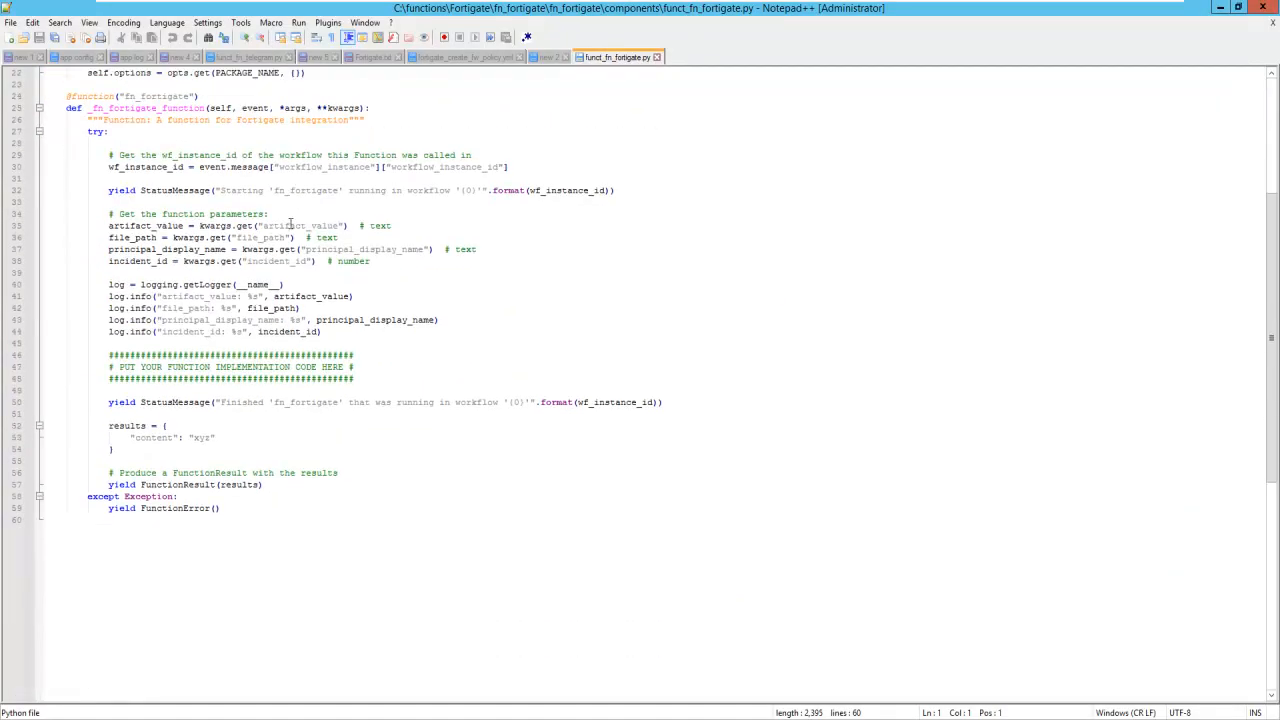
scroll(290, 224, up, 11)
scroll(290, 223, up, 3)
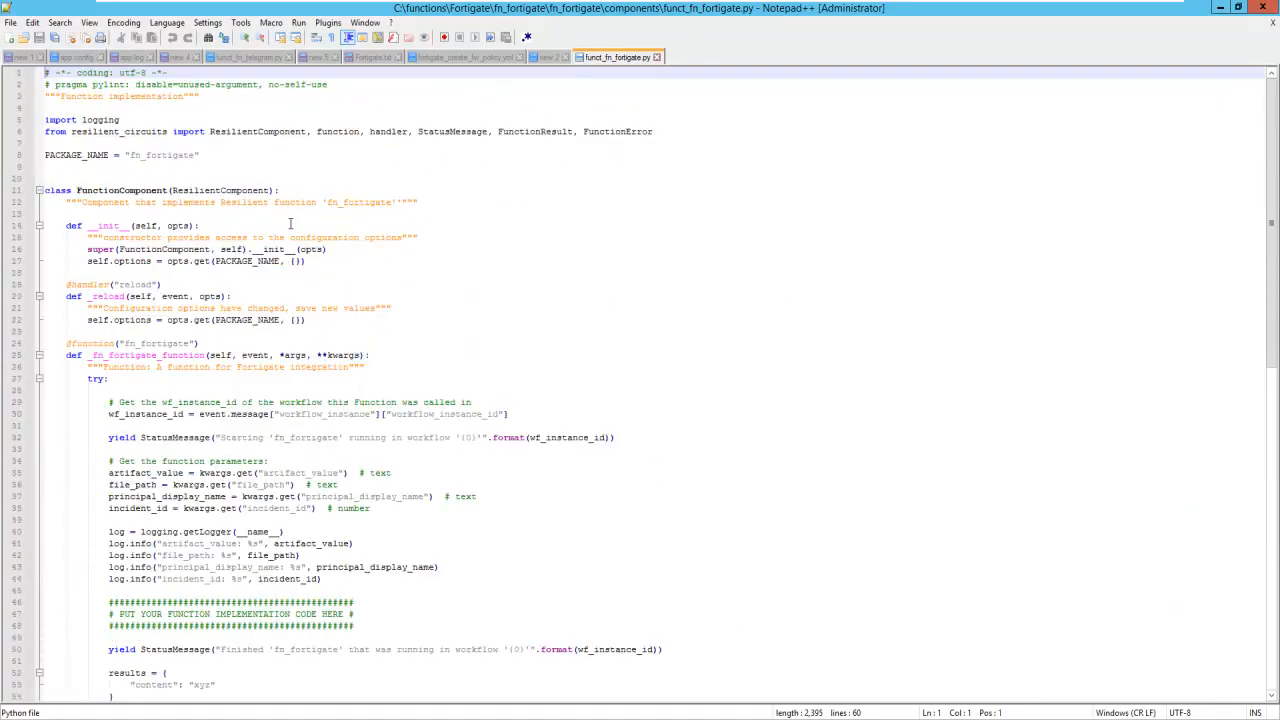
scroll(290, 223, down, 2)
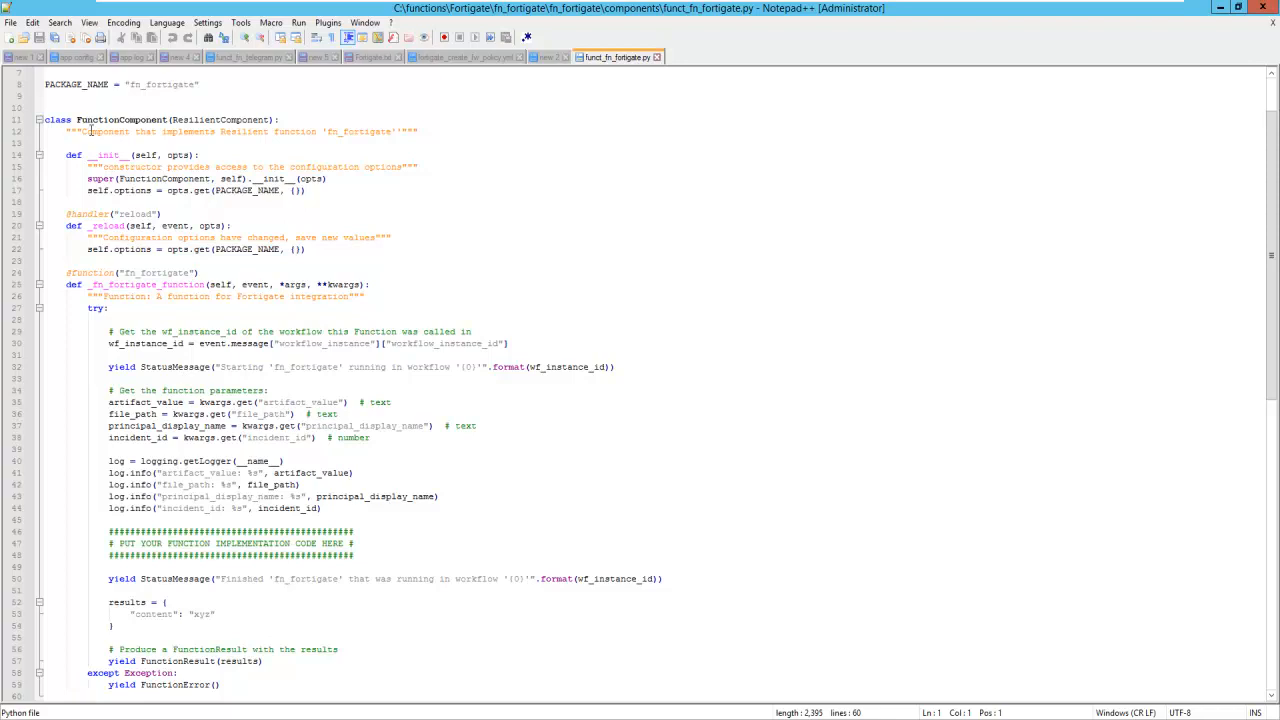
drag(91, 131, 320, 497)
scroll(422, 540, down, 5)
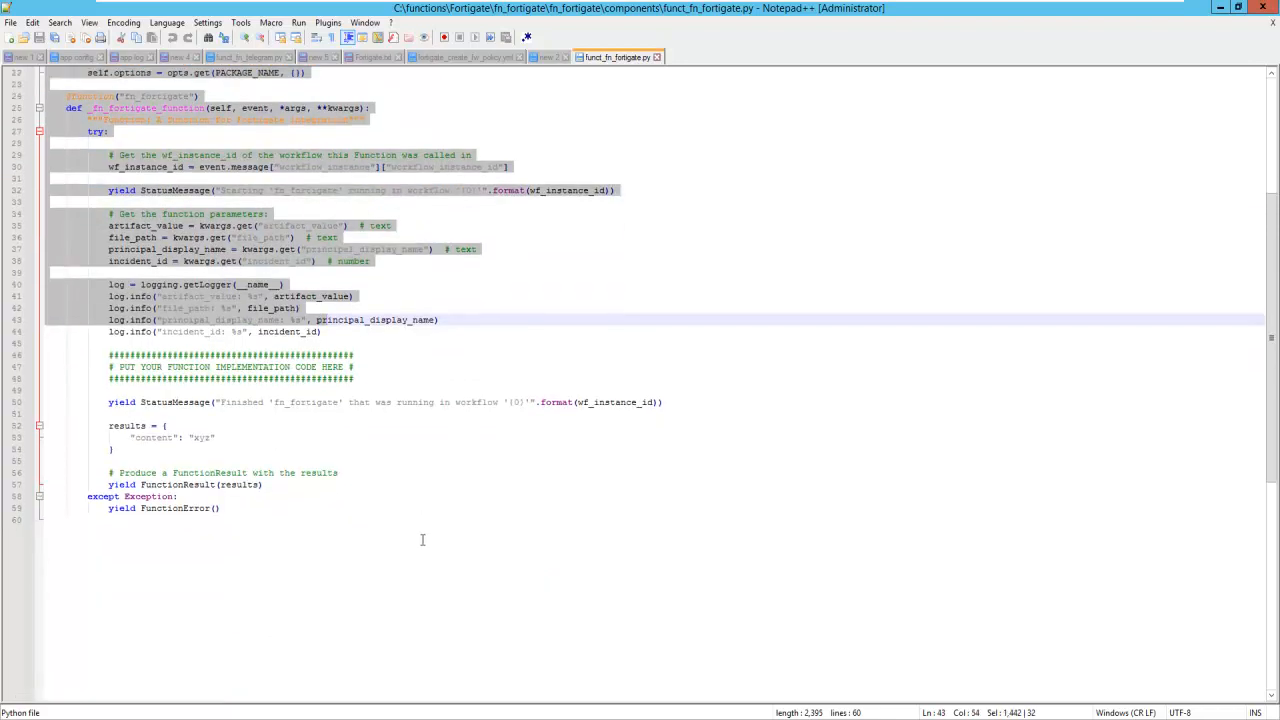
scroll(422, 540, up, 1)
click(213, 414)
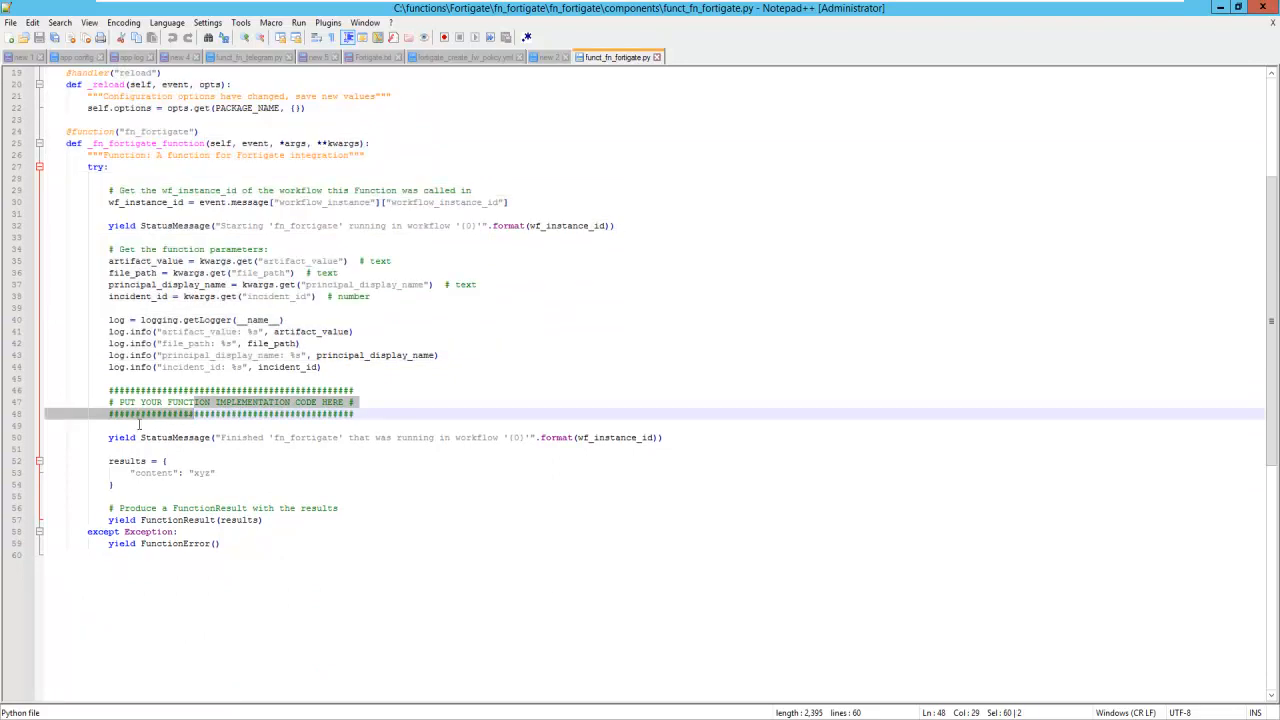
click(139, 423)
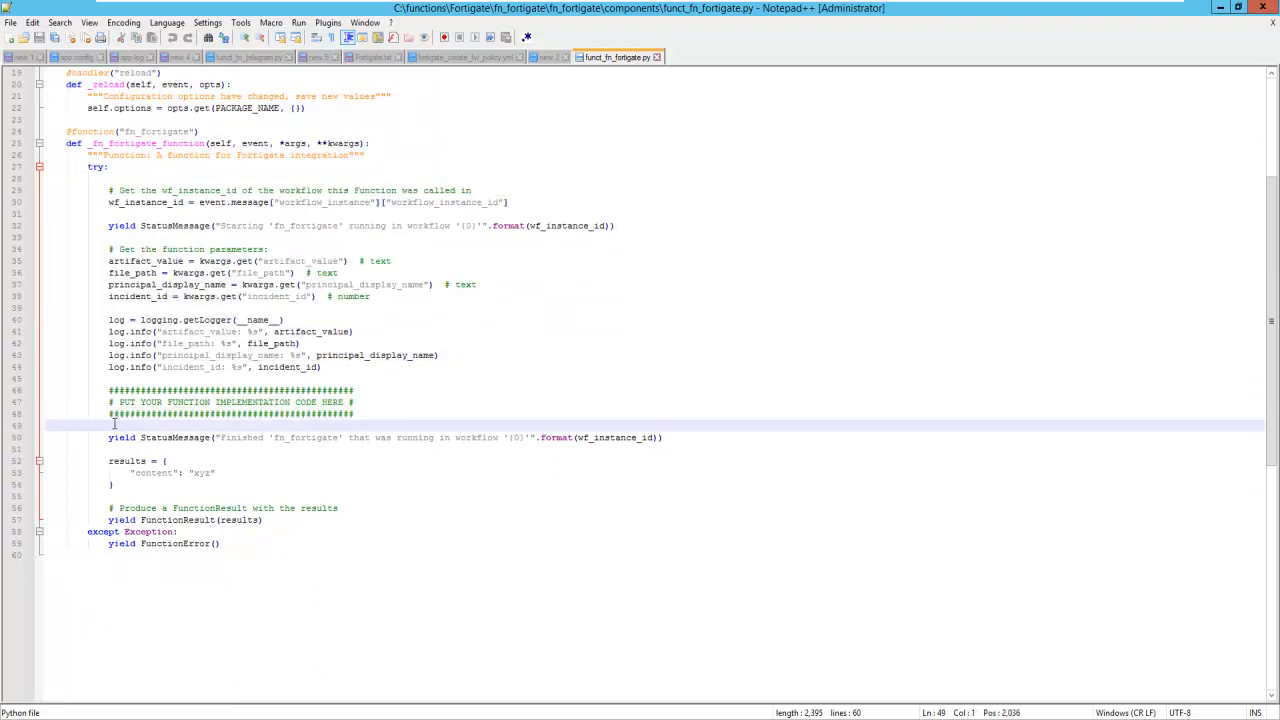
- Open funct_fn_fortigate.py from the .resilient\functions folder in Notepad++ and maximize the editor
click(1238, 8)
click(1178, 28)
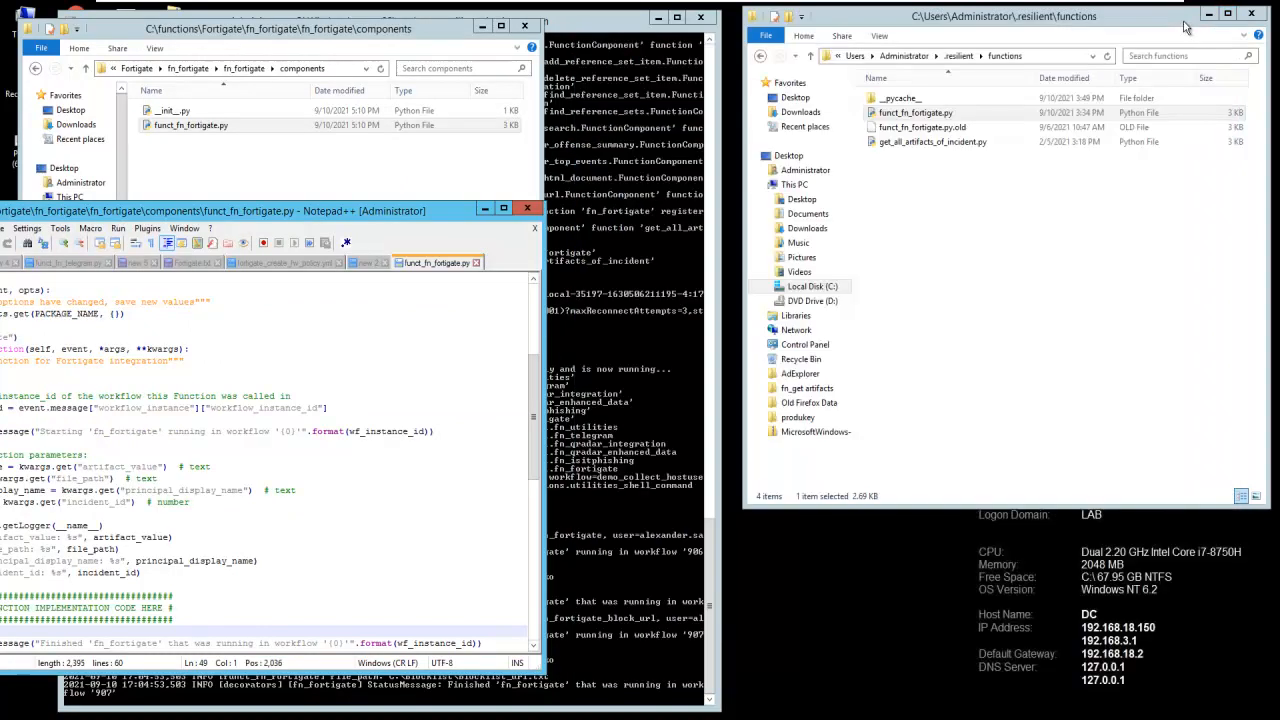
click(917, 114)
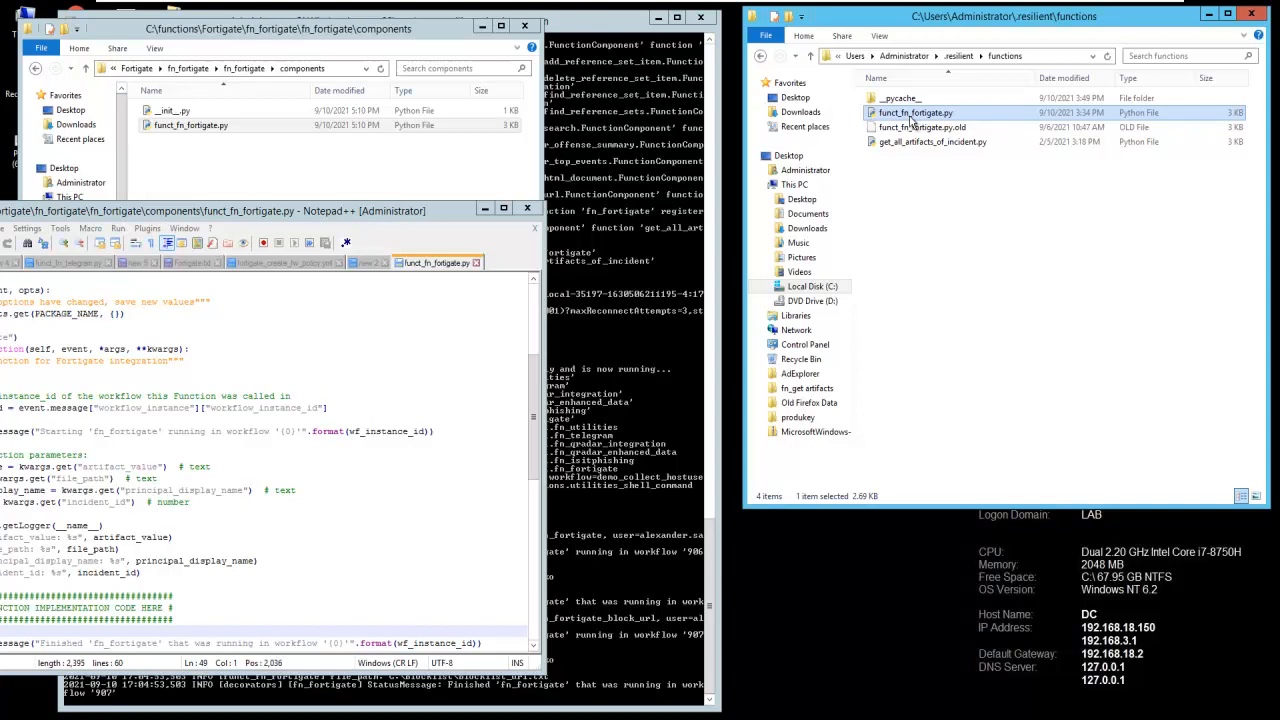
click(912, 116)
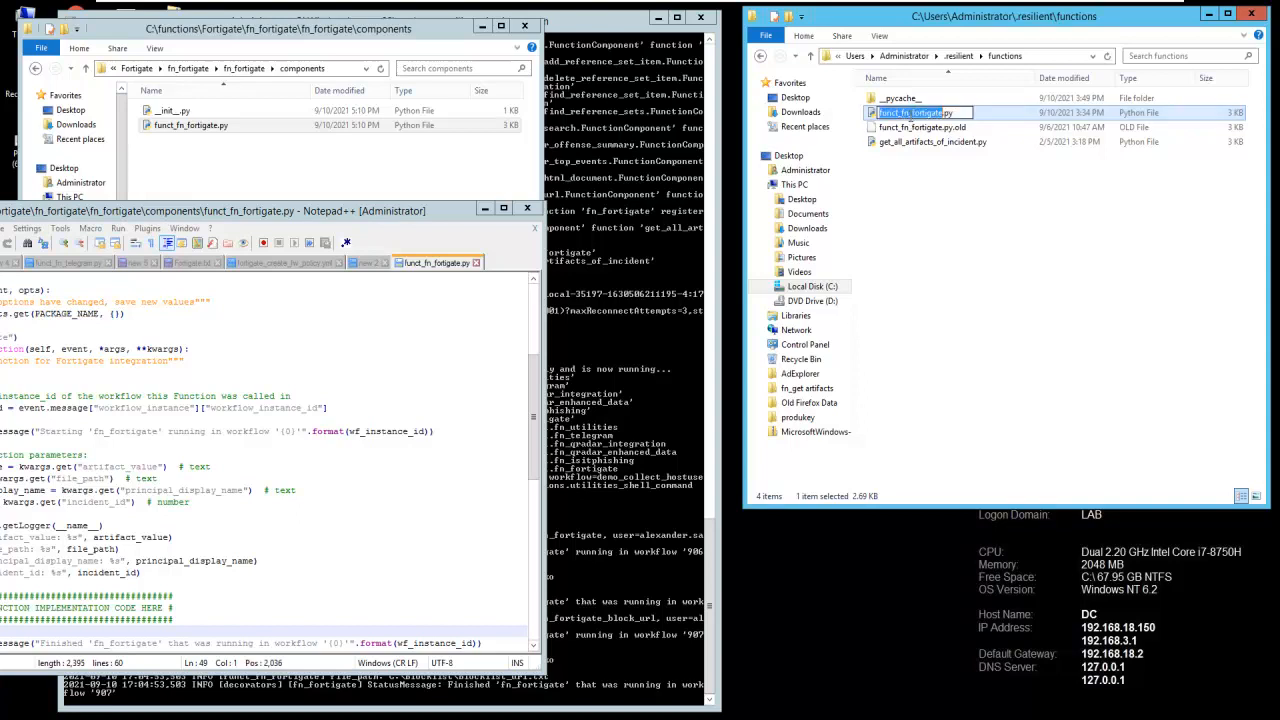
click(909, 131)
click(907, 115)
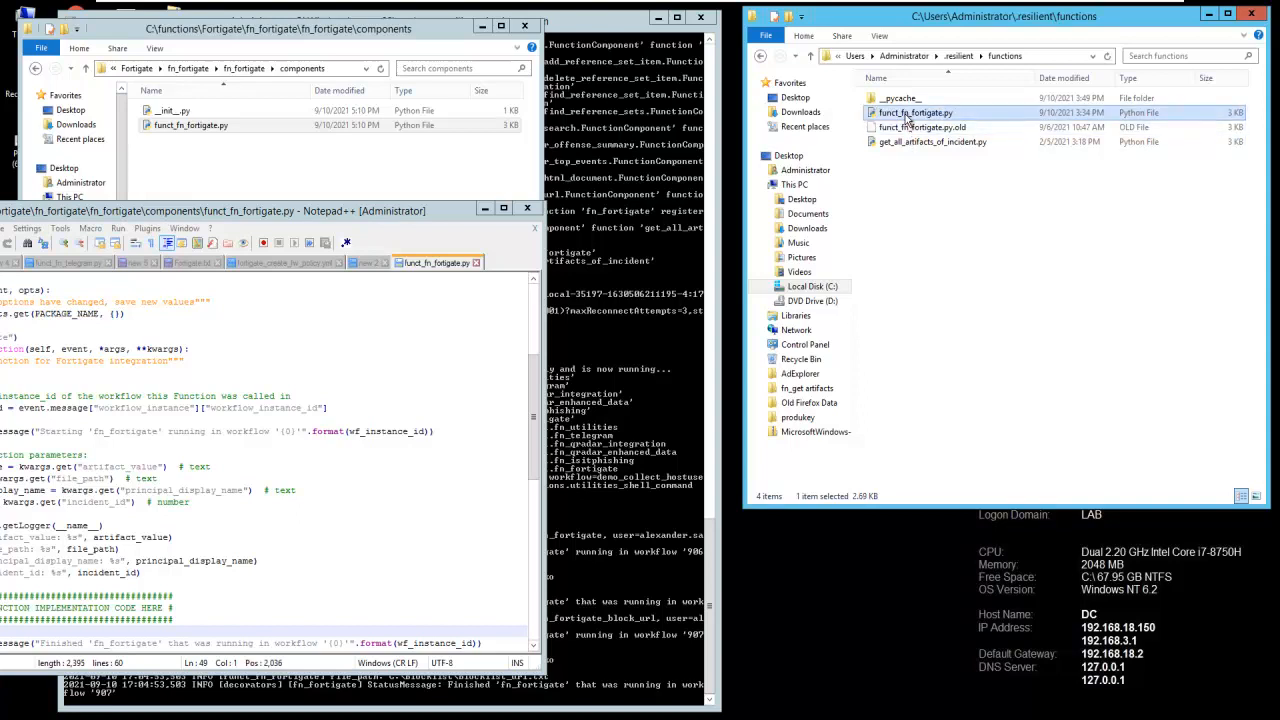
right_click(904, 116)
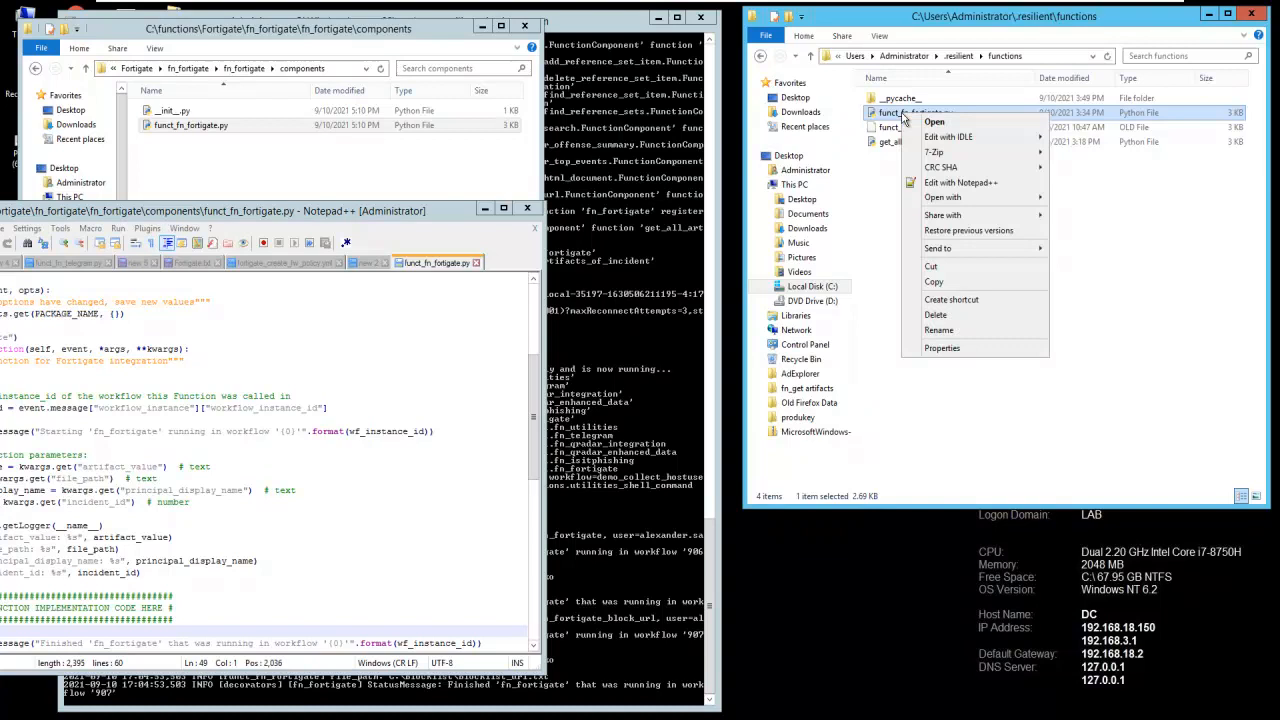
click(962, 183)
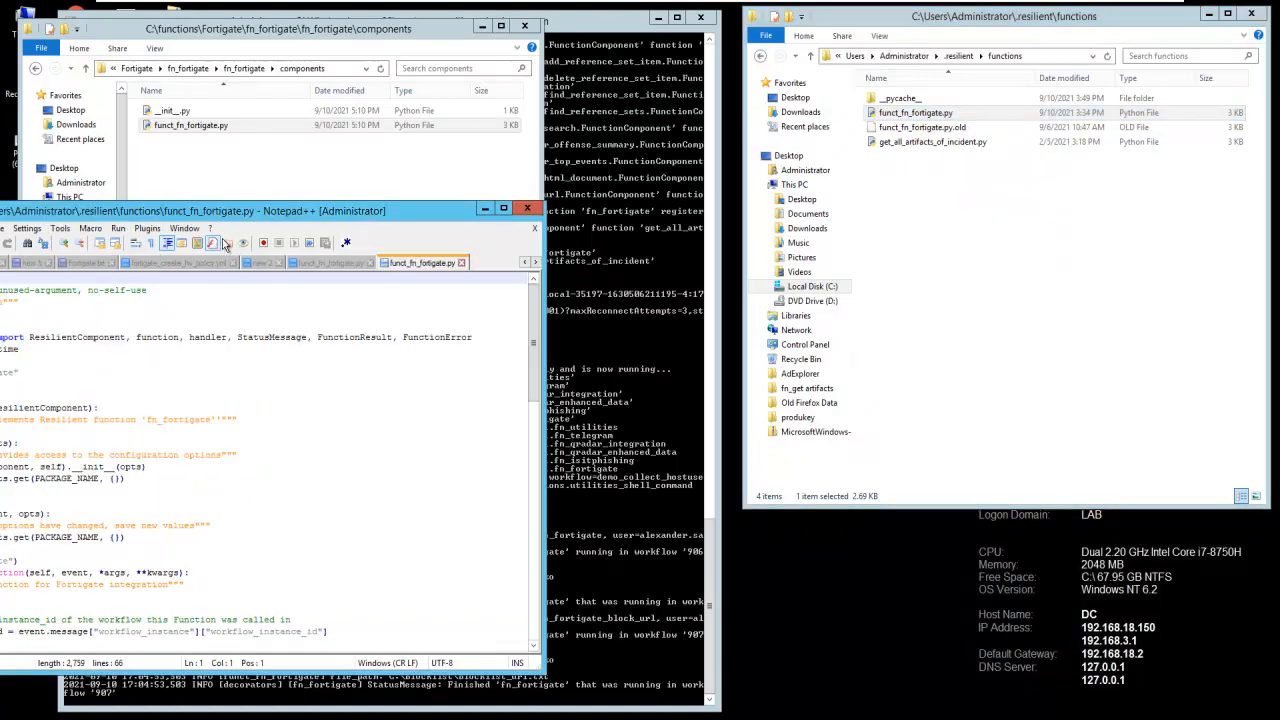
click(503, 210)
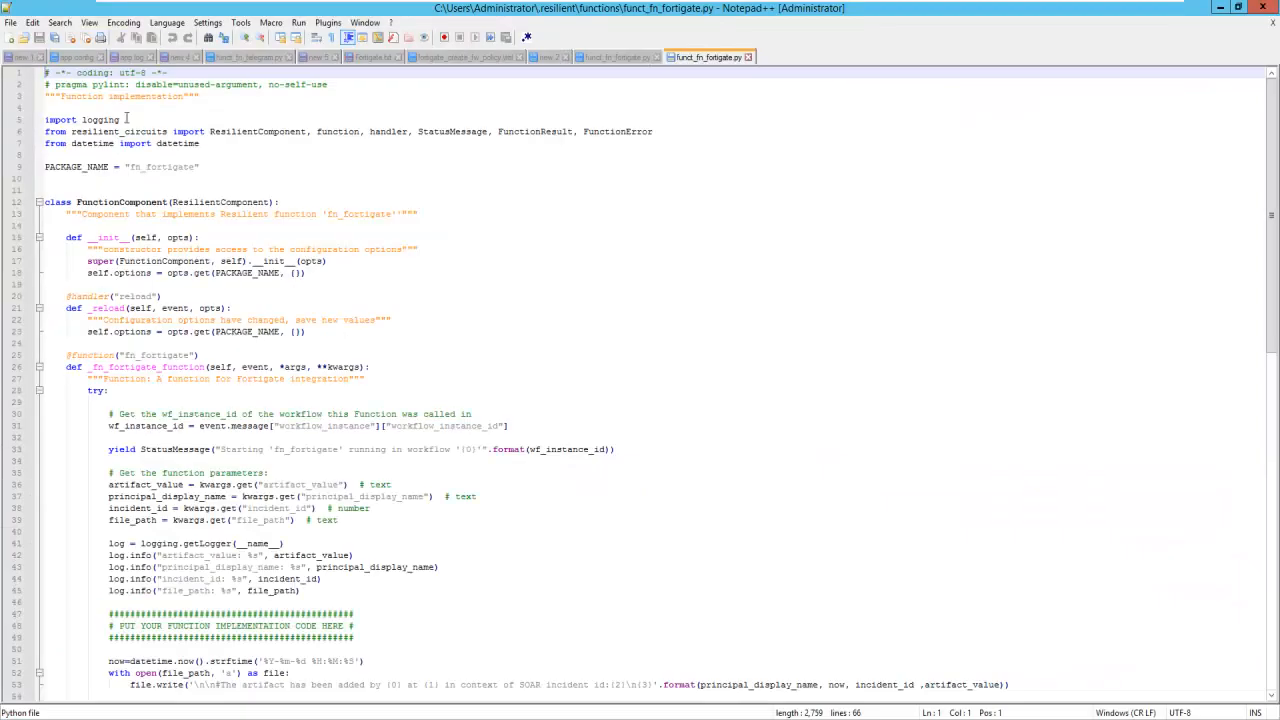
- Compare the finished script with the generated template, highlighting the added "from datetime import datetime" line
click(203, 144)
drag(200, 143, 47, 147)
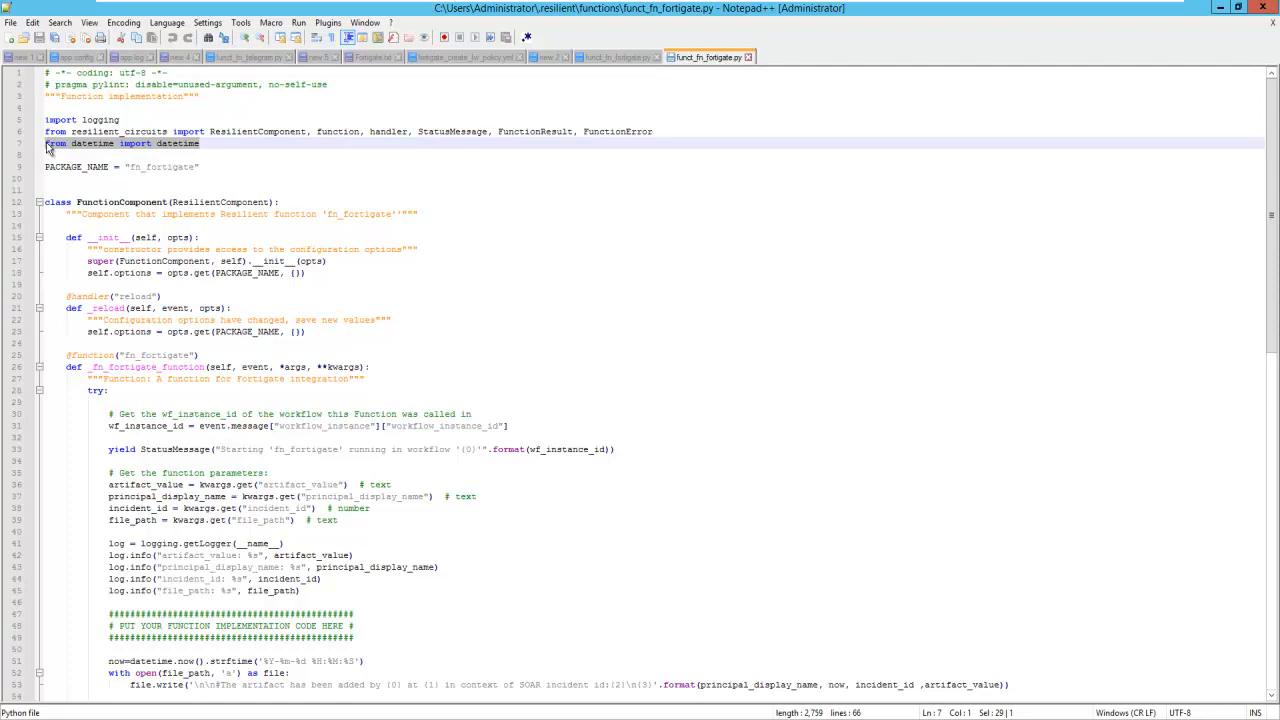
click(630, 57)
scroll(640, 202, up, 4)
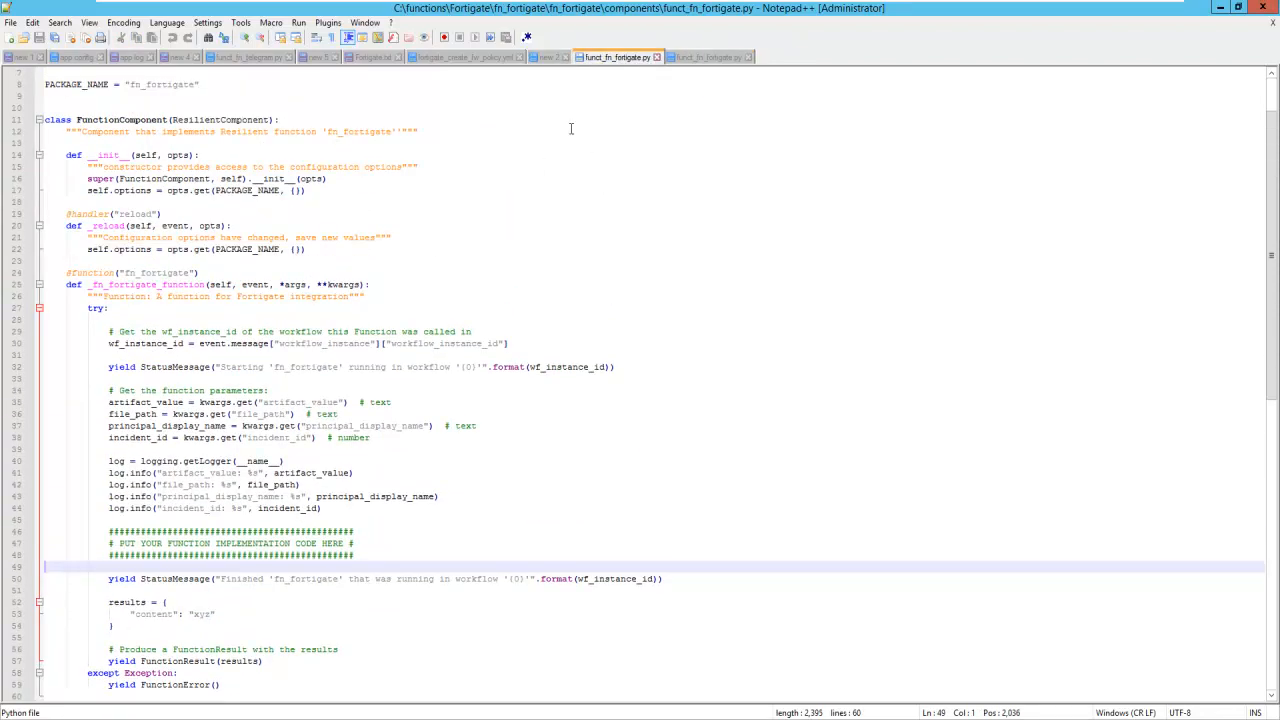
click(709, 58)
click(73, 153)
drag(45, 143, 199, 143)
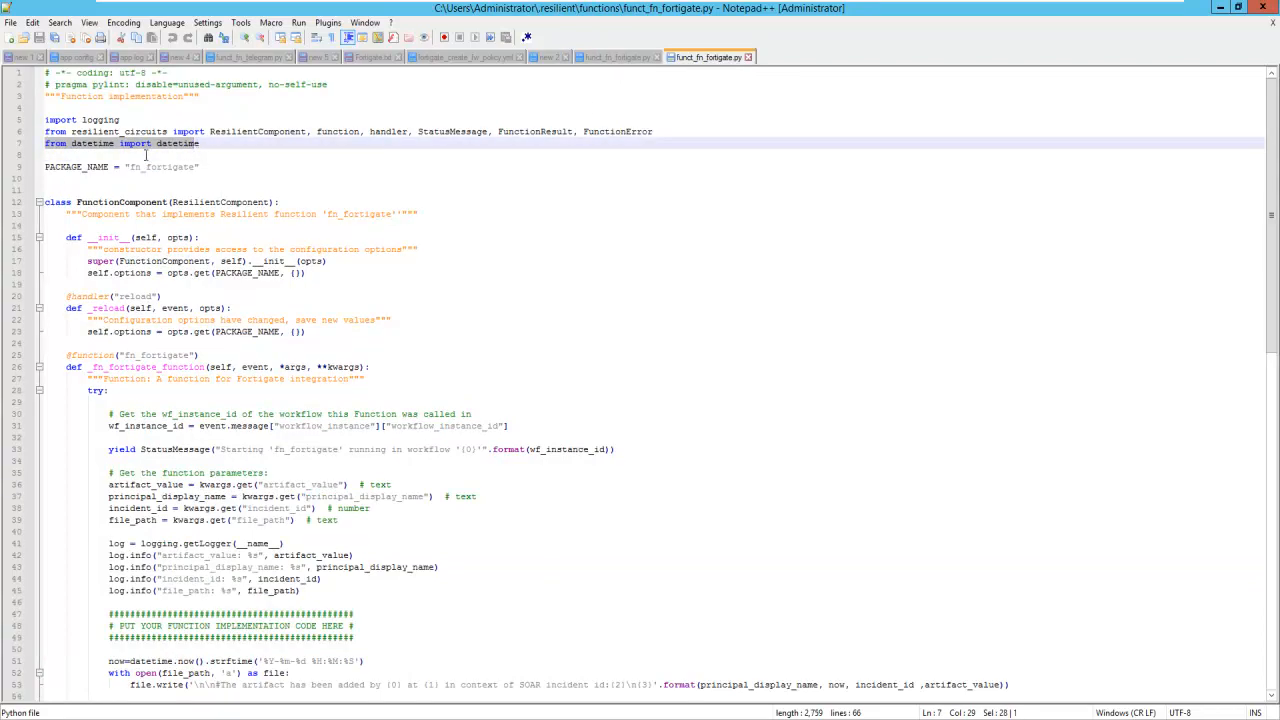
- Highlight the implementation code on lines 51 to 53 that writes the timestamped artifact entry to the blocklist file
scroll(300, 368, down, 2)
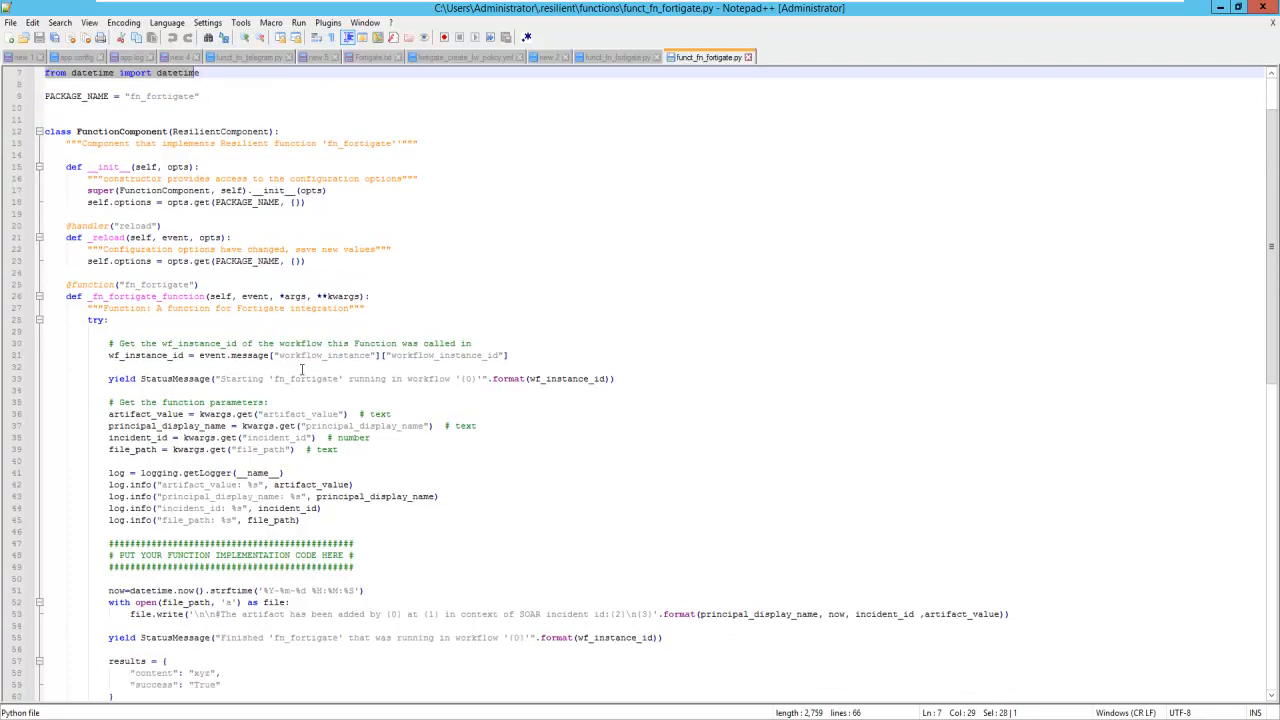
scroll(300, 368, down, 2)
drag(108, 520, 1012, 543)
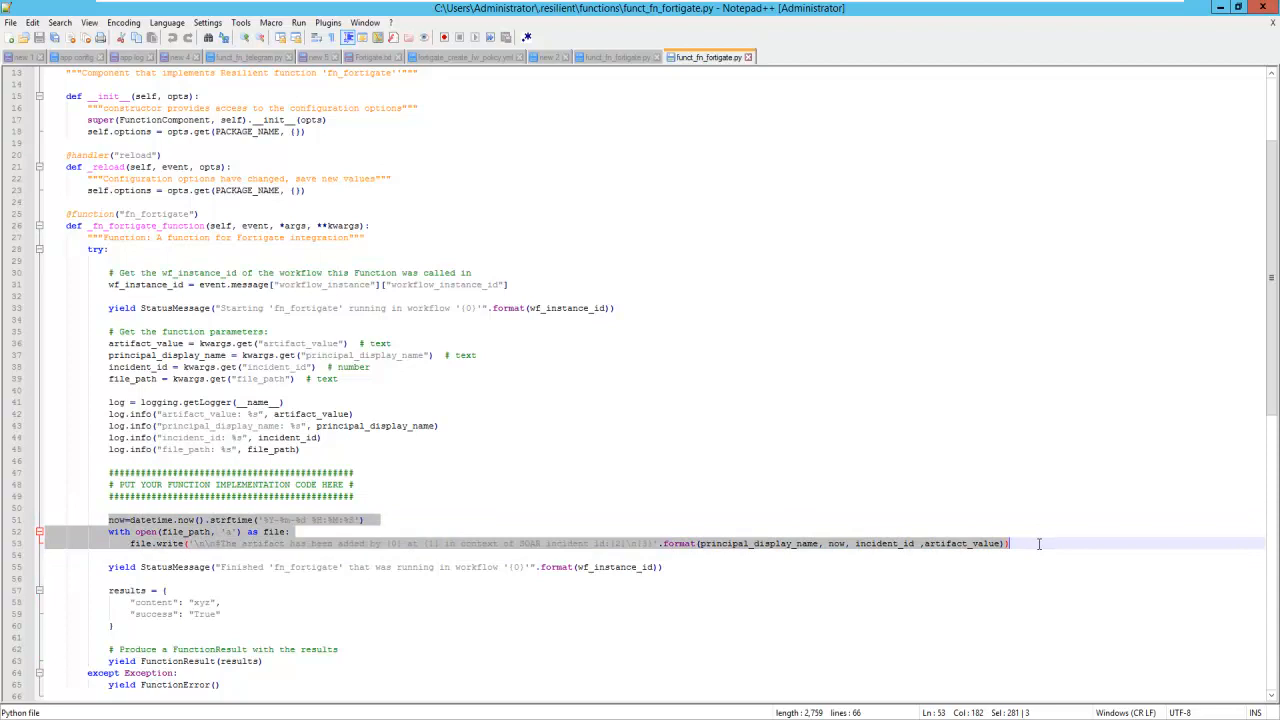
- Highlight the now variable, the 'a' append mode in the open call and the file.write statement in the implementation code
scroll(812, 543, down, 4)
click(484, 427)
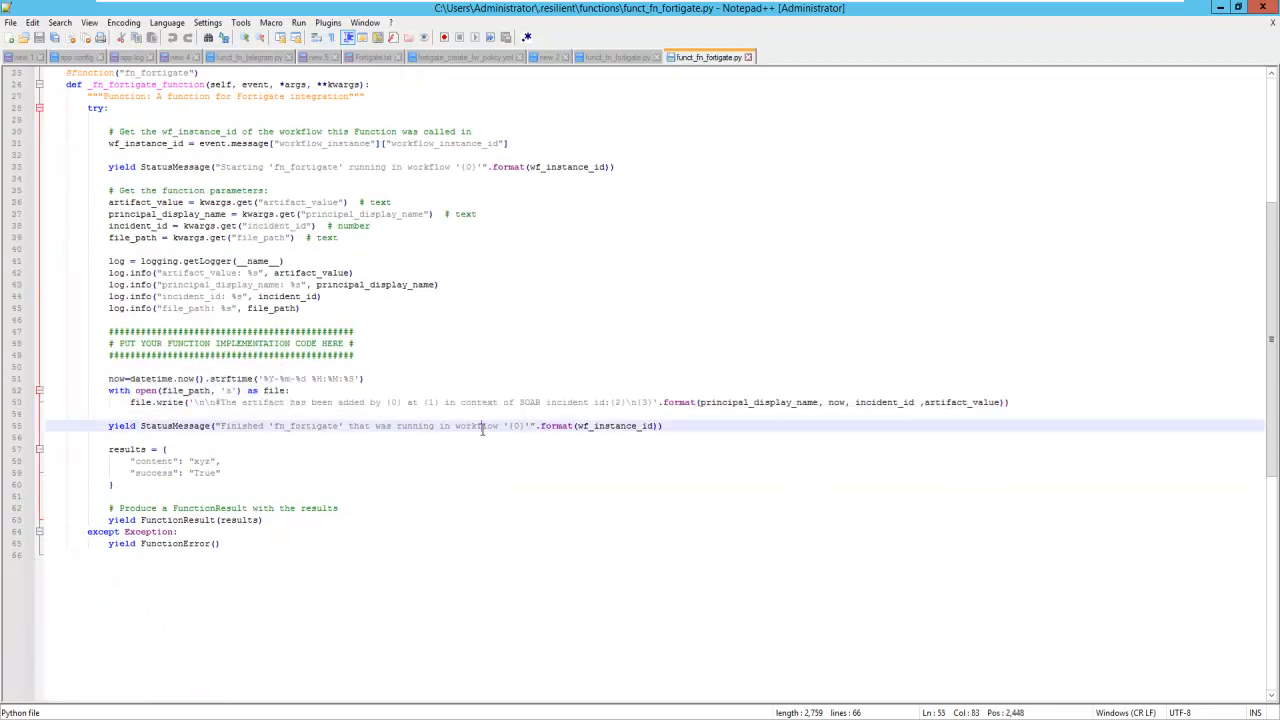
double_click(115, 378)
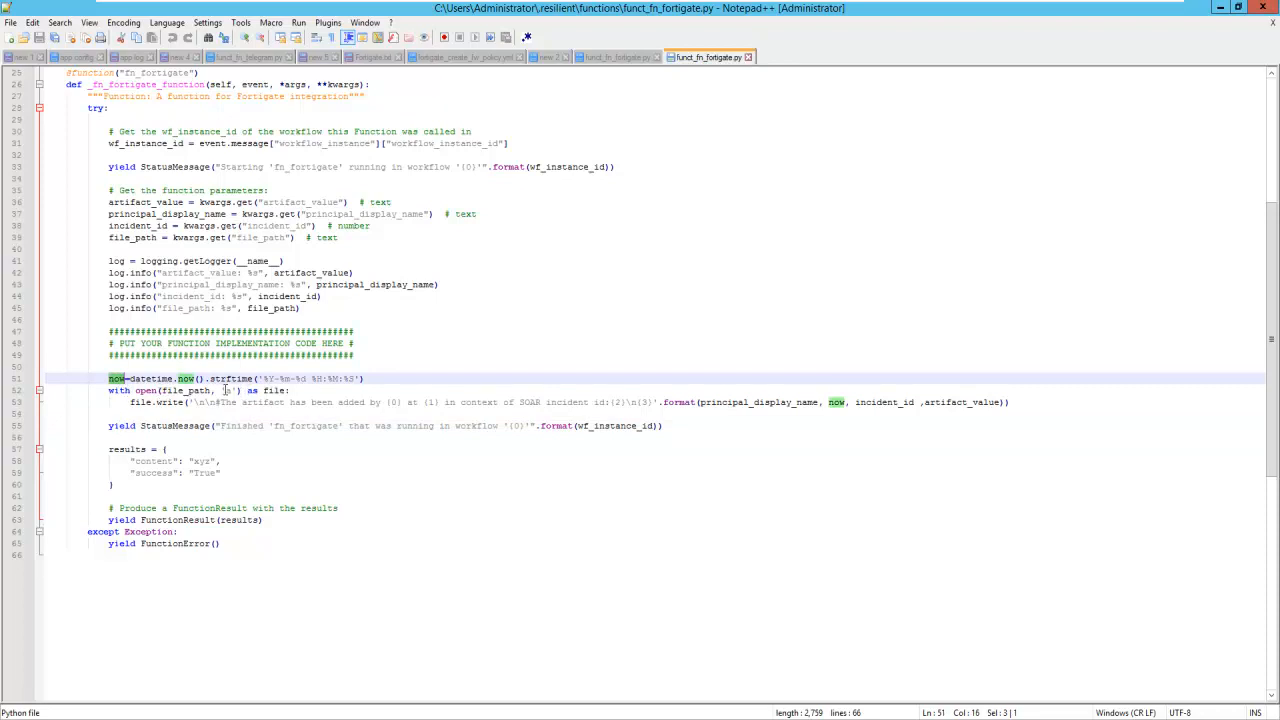
double_click(229, 390)
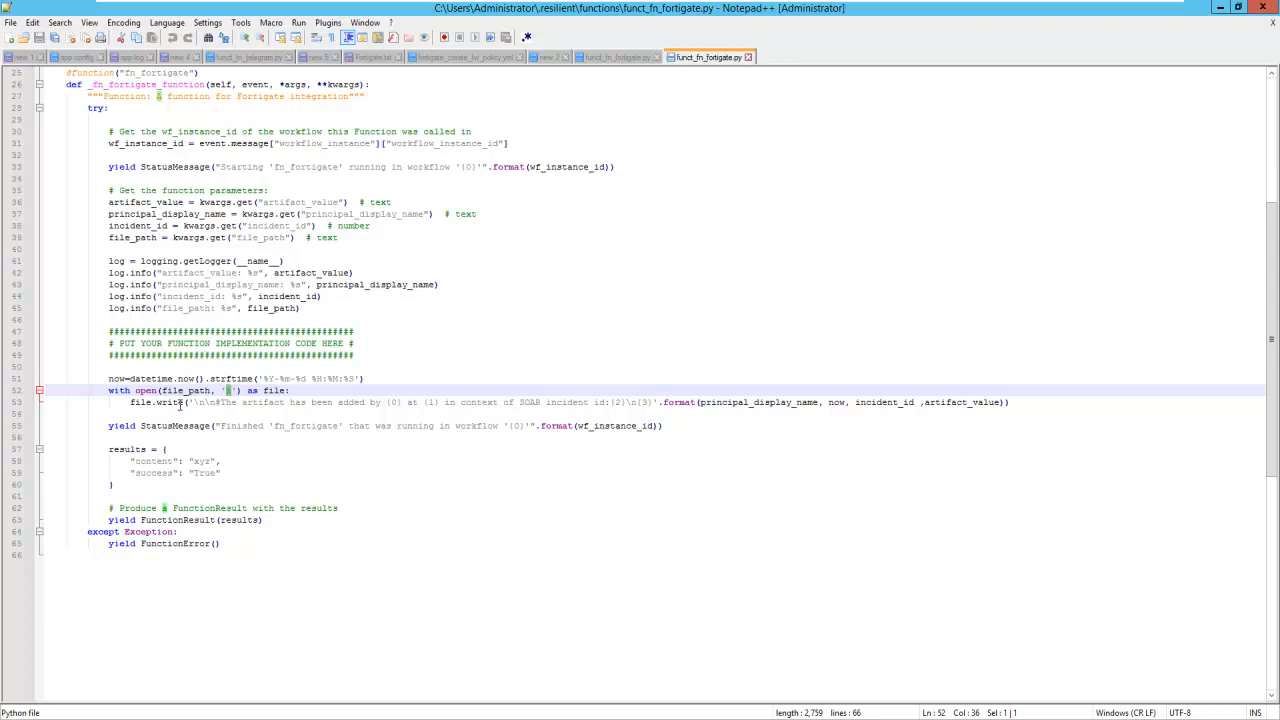
drag(137, 402, 763, 402)
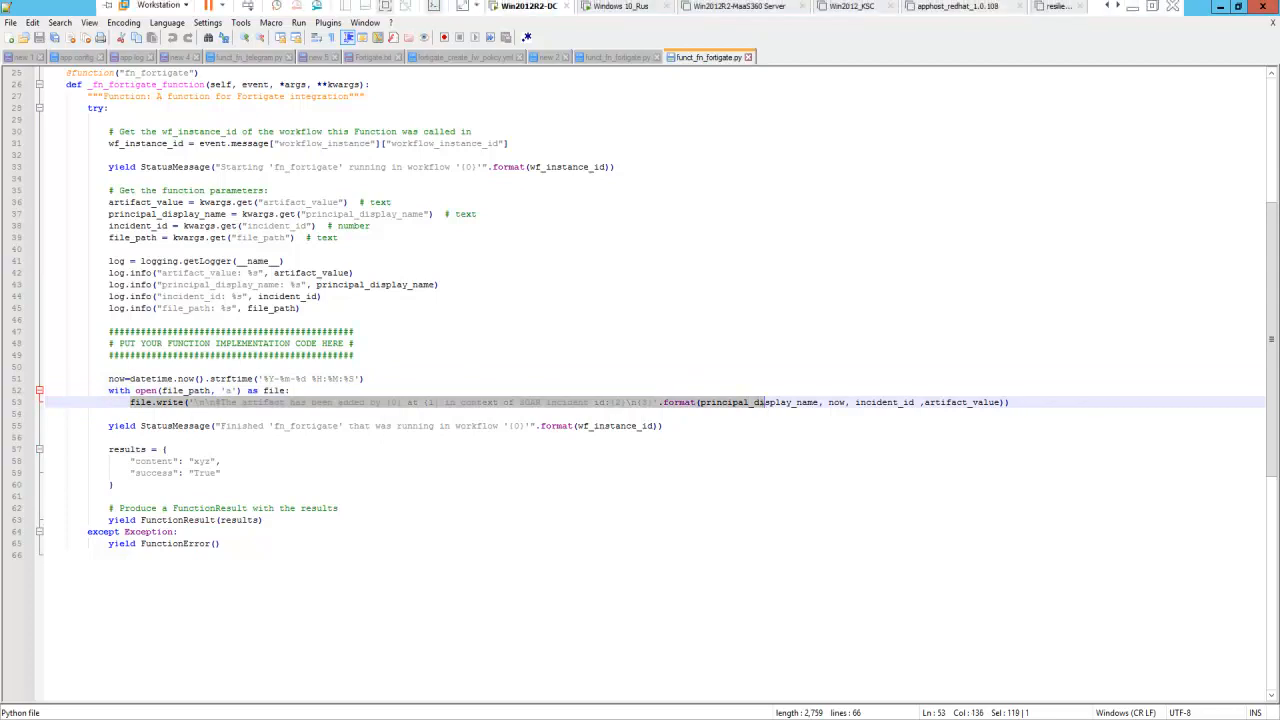
- Switch to FortiGate in the browser and view the entries of the Blocked IPs list threat feed
click(1130, 12)
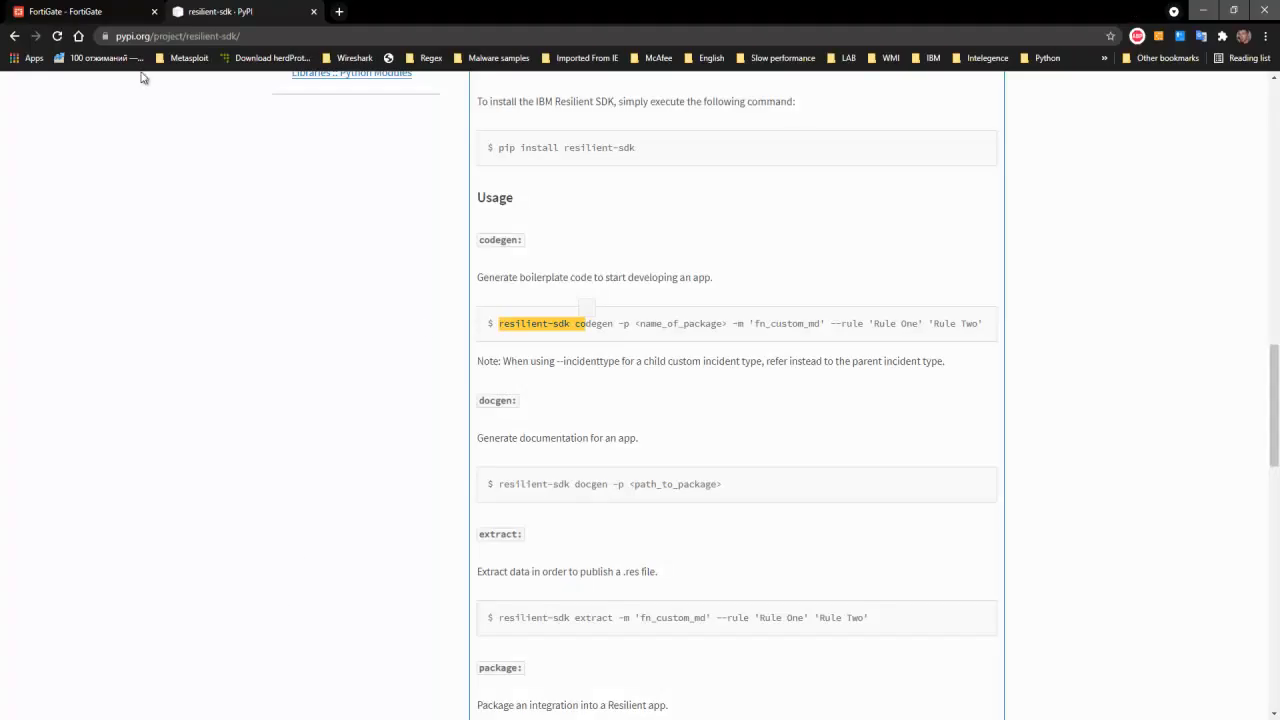
click(66, 11)
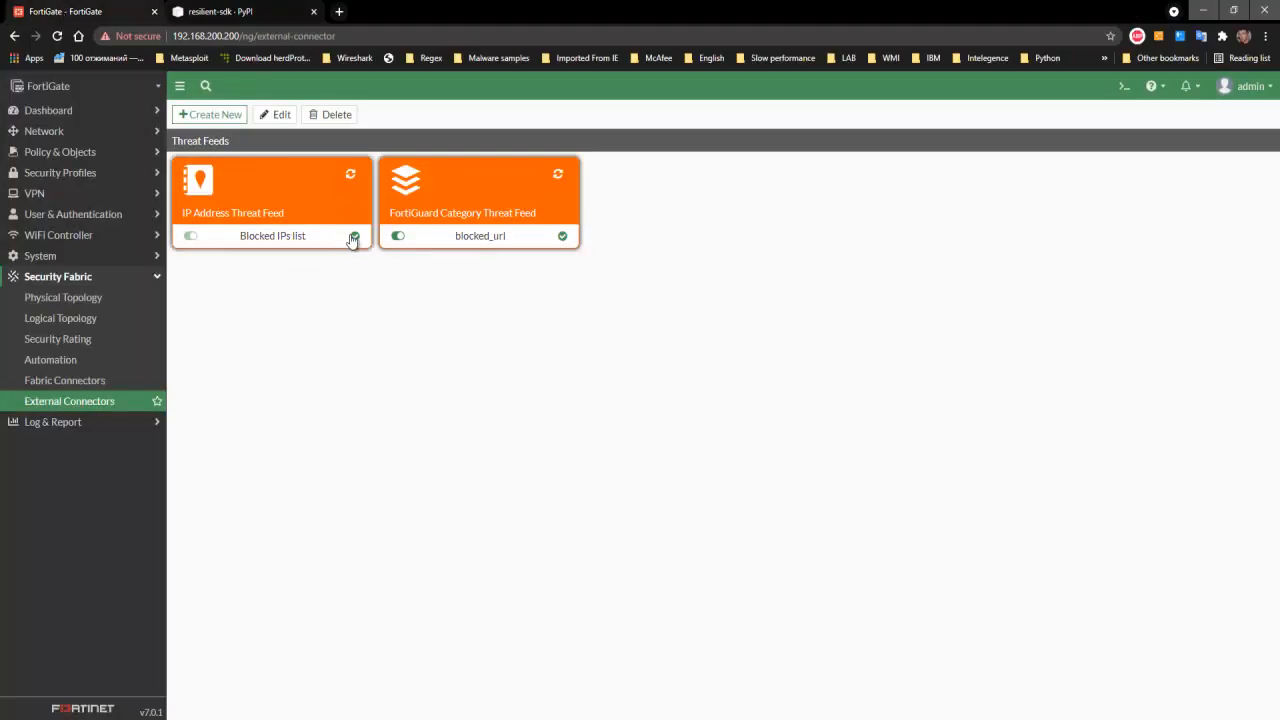
mouse_move(355, 238)
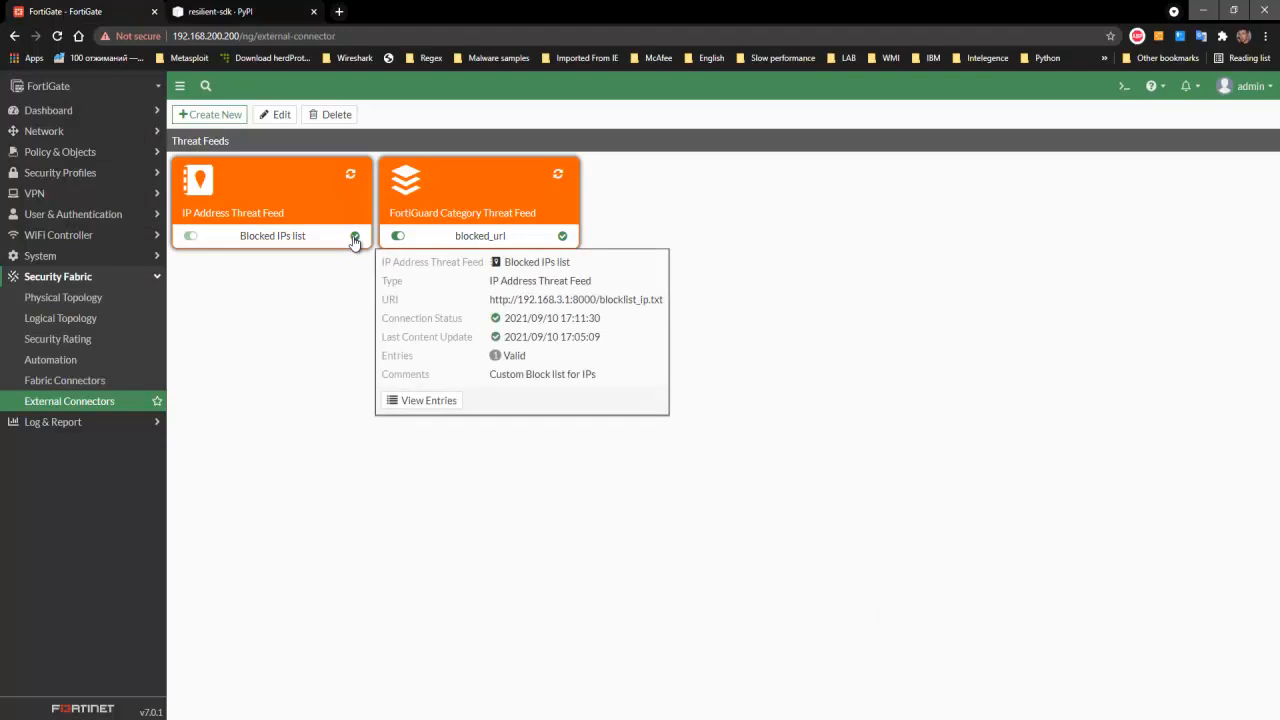
click(446, 404)
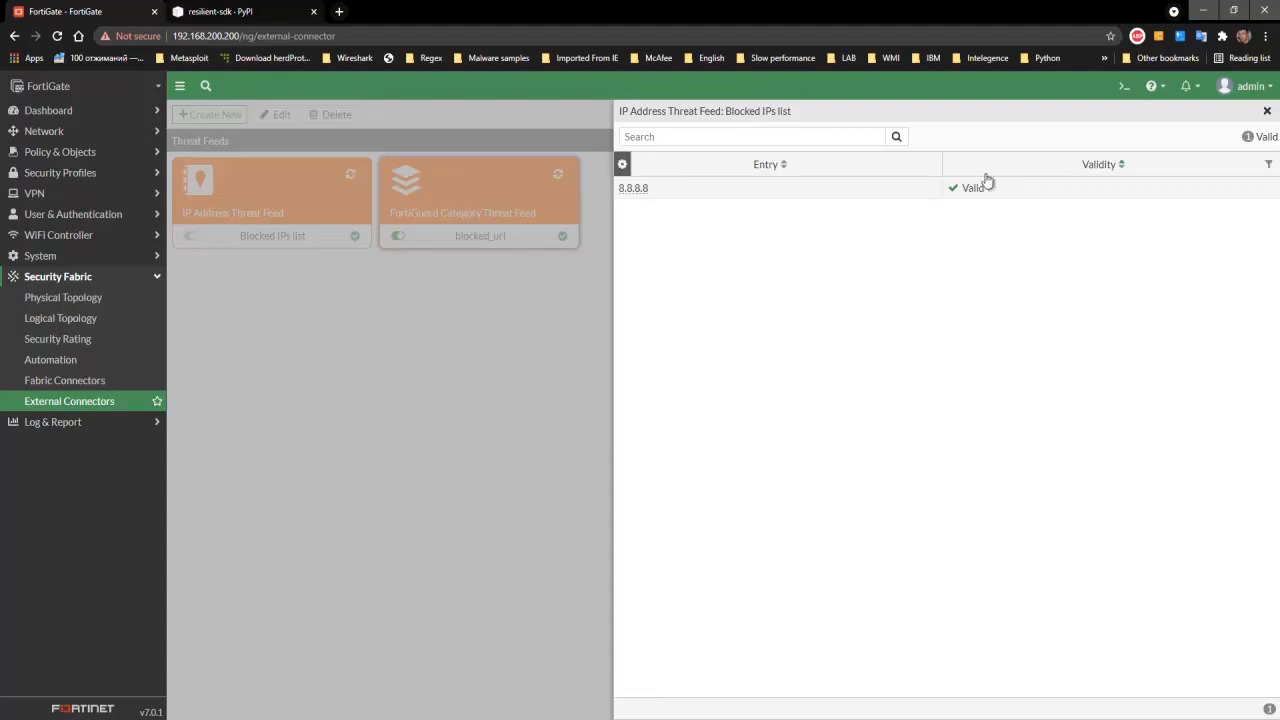
- Return to the Win2012R2-DC virtual machine and open blocklist_IP.txt from the C:\blocklist folder in Notepad
click(612, 718)
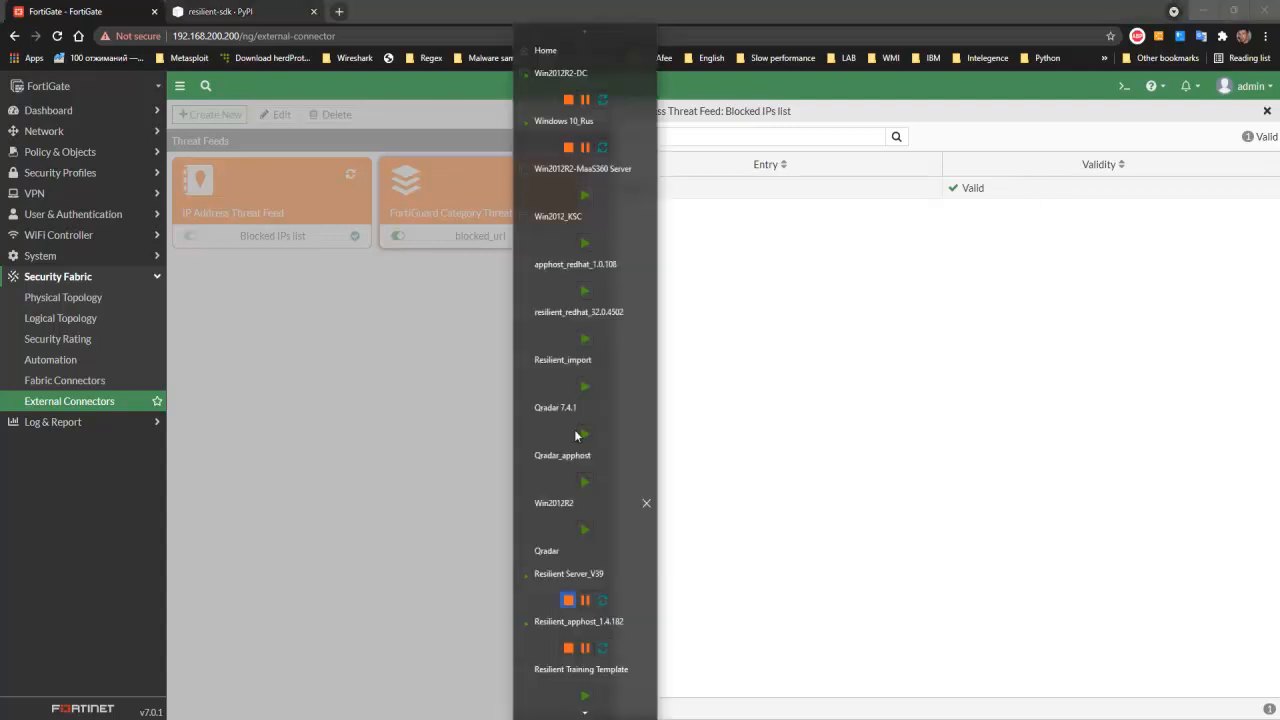
click(631, 96)
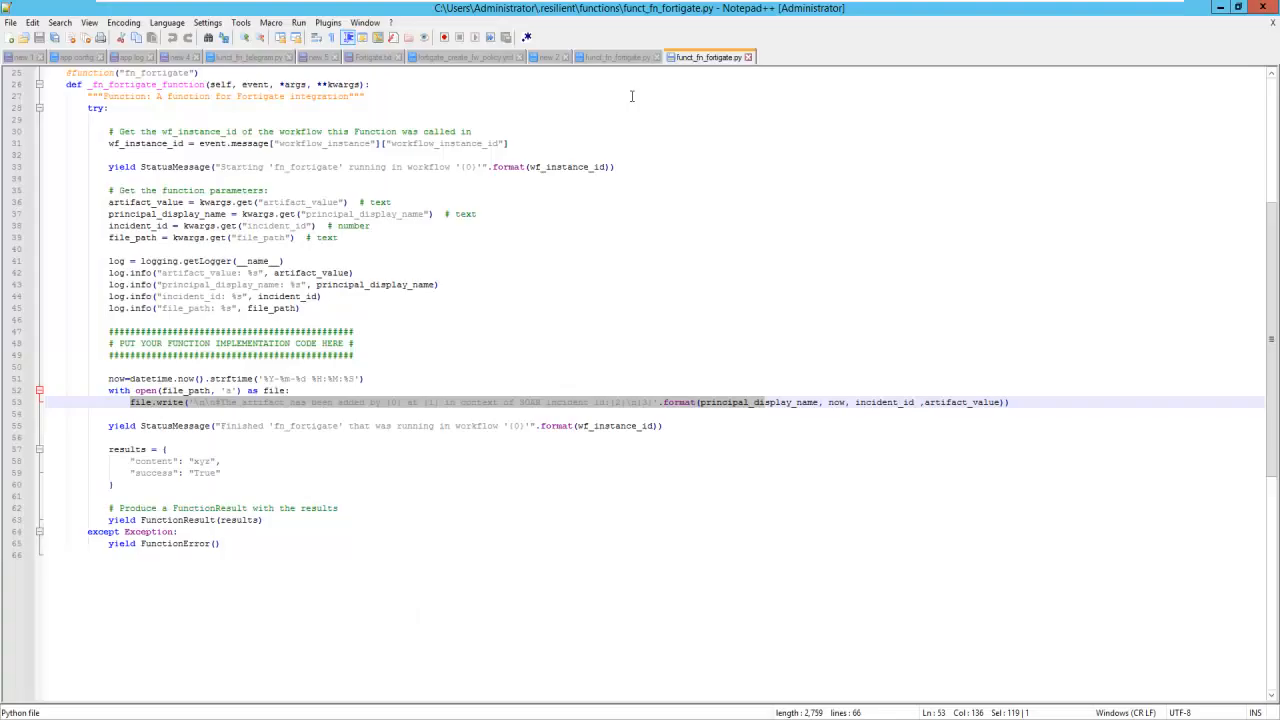
click(1220, 7)
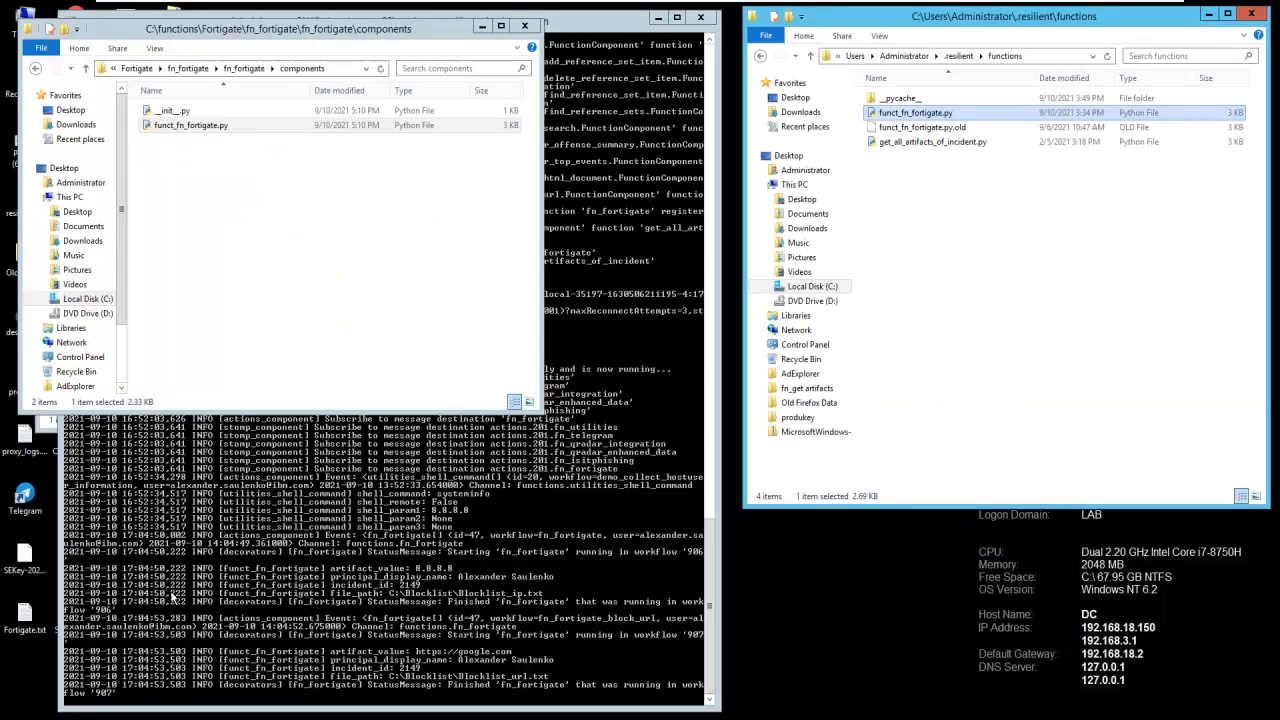
key(alt+F4)
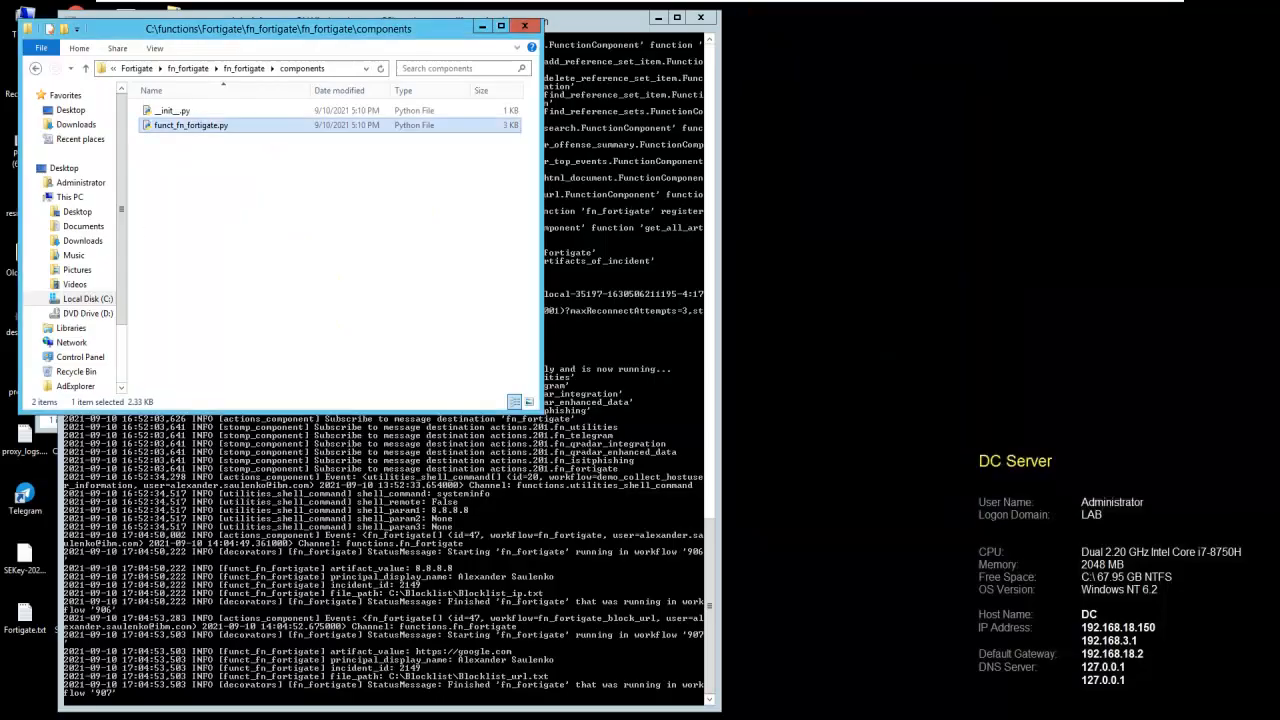
key(alt+F4)
key(alt+Tab)
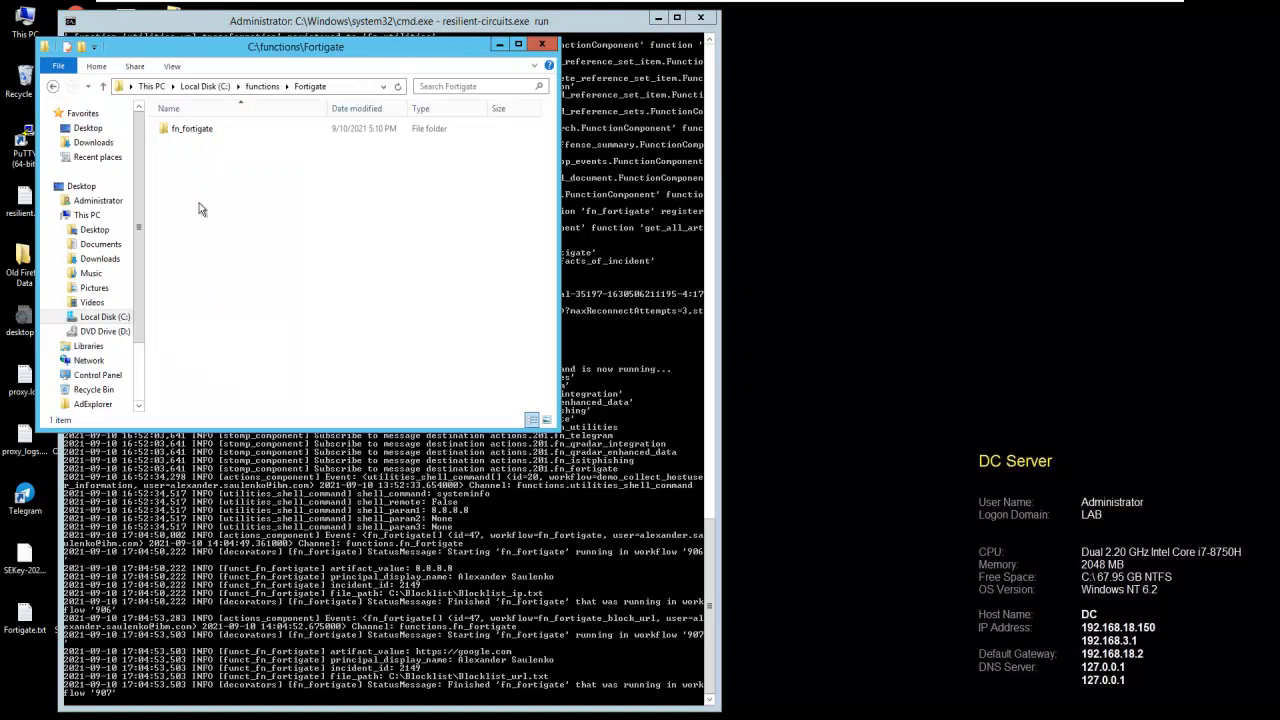
click(200, 86)
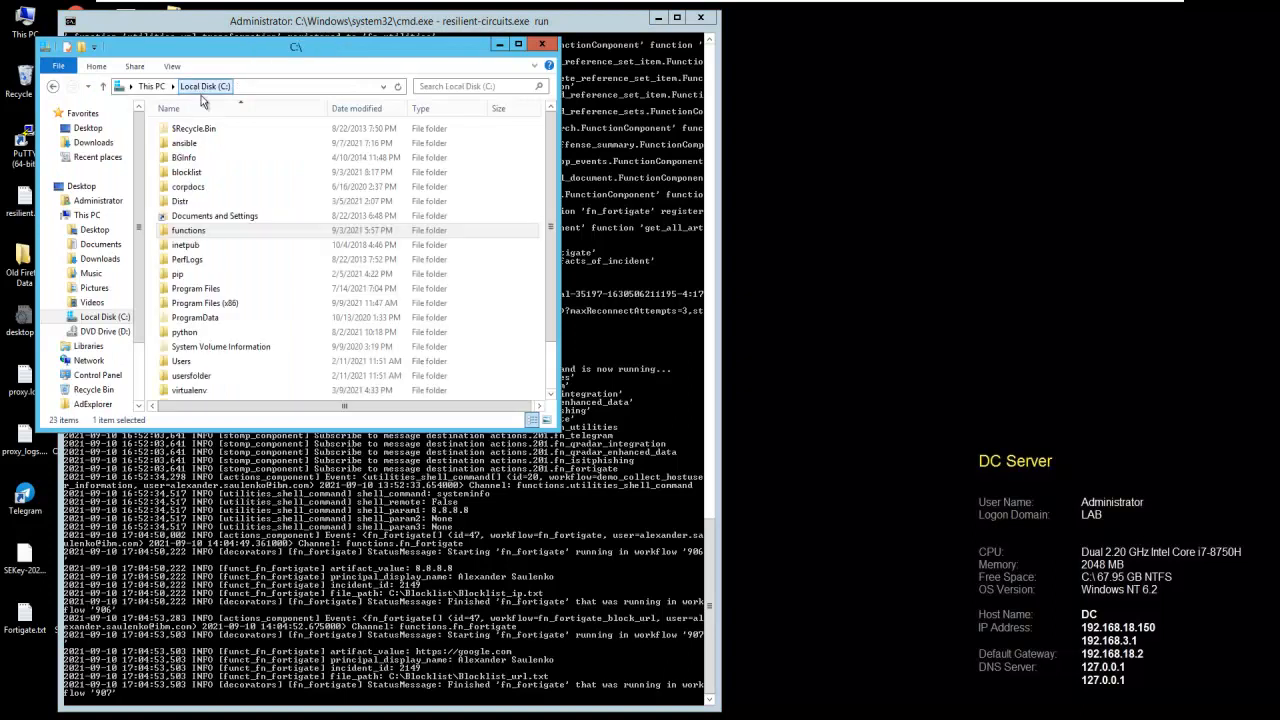
double_click(188, 172)
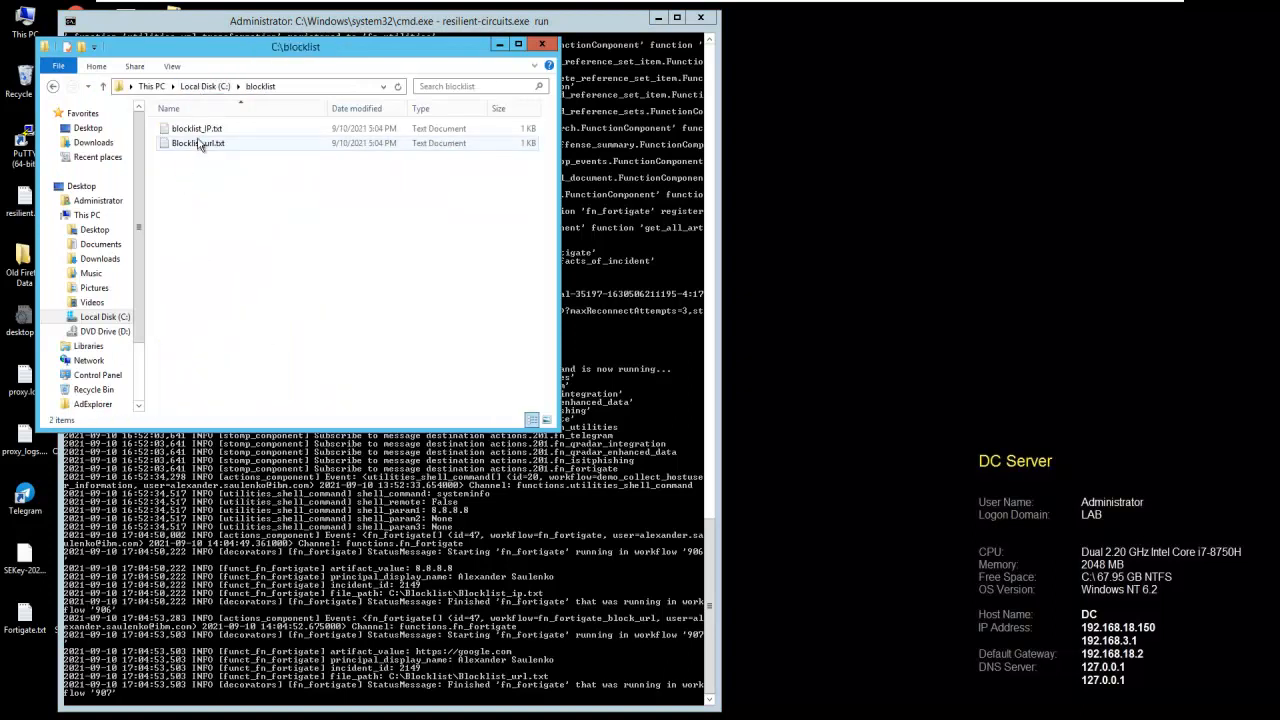
double_click(196, 129)
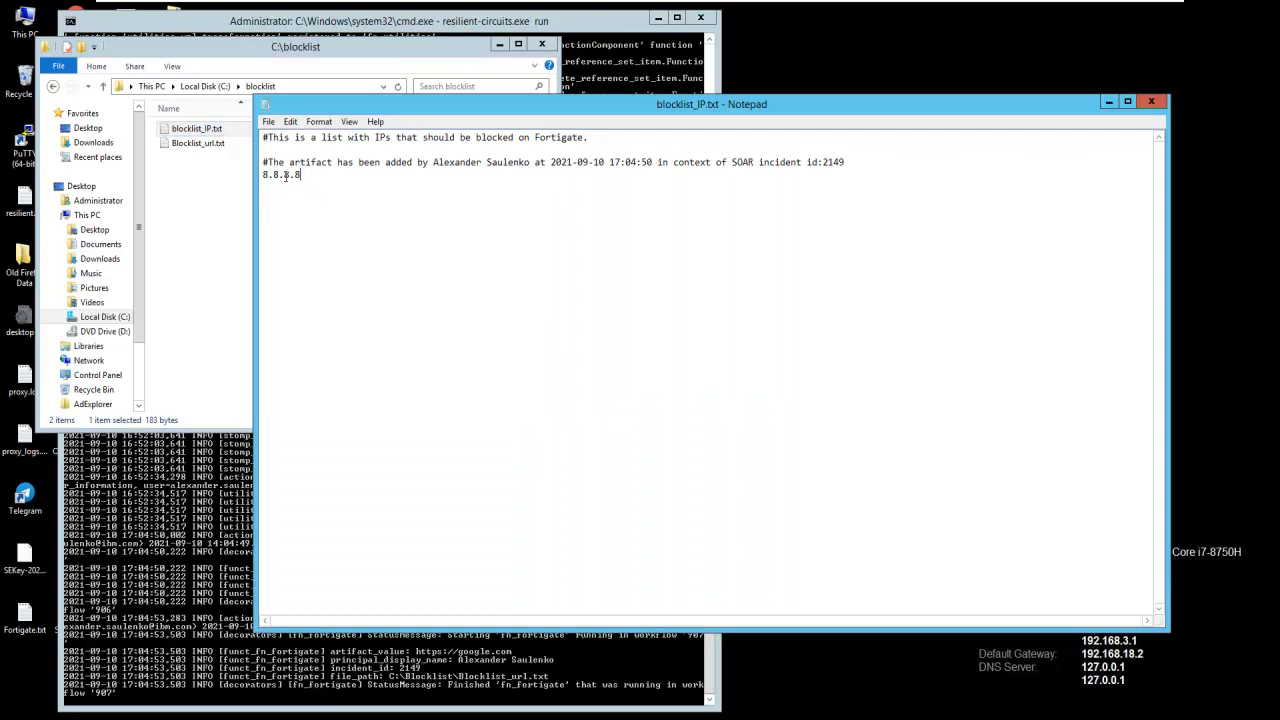
- Highlight the parts of the blocklist entry: the user's name, timestamp, SOAR incident reference and blocked IP address 8.8.8.8
drag(263, 162, 447, 180)
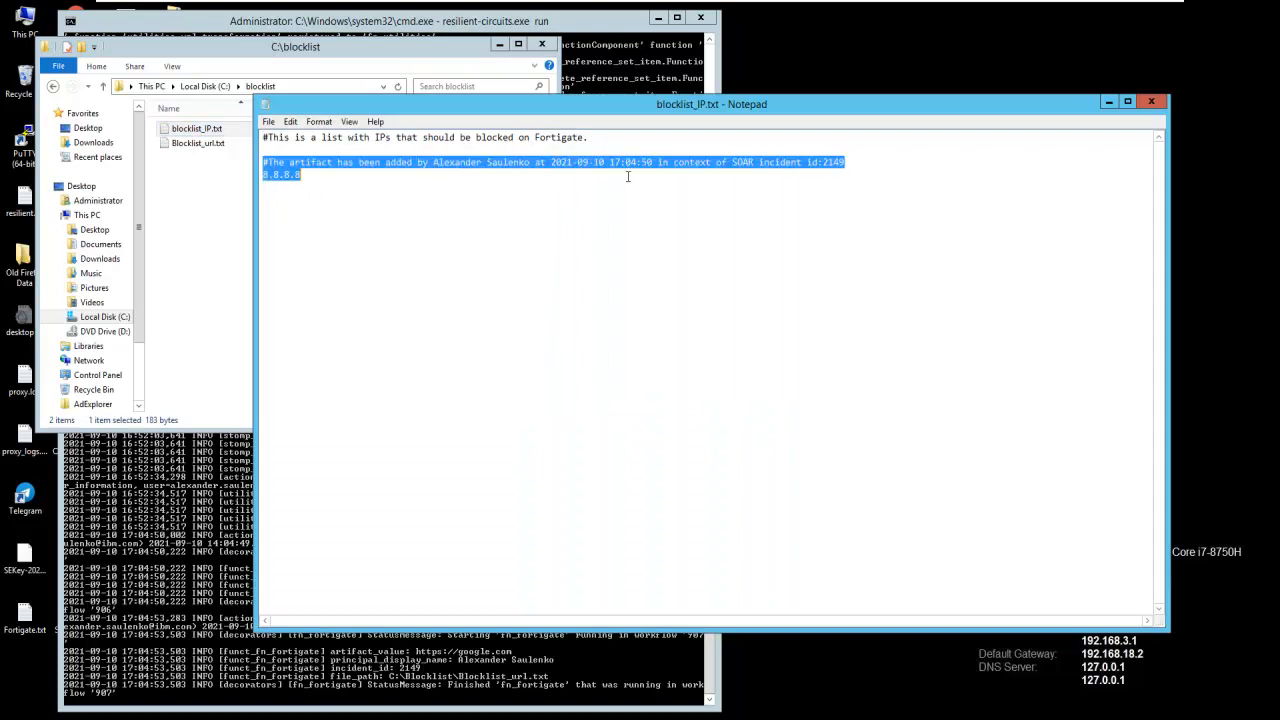
drag(628, 177, 630, 166)
click(404, 235)
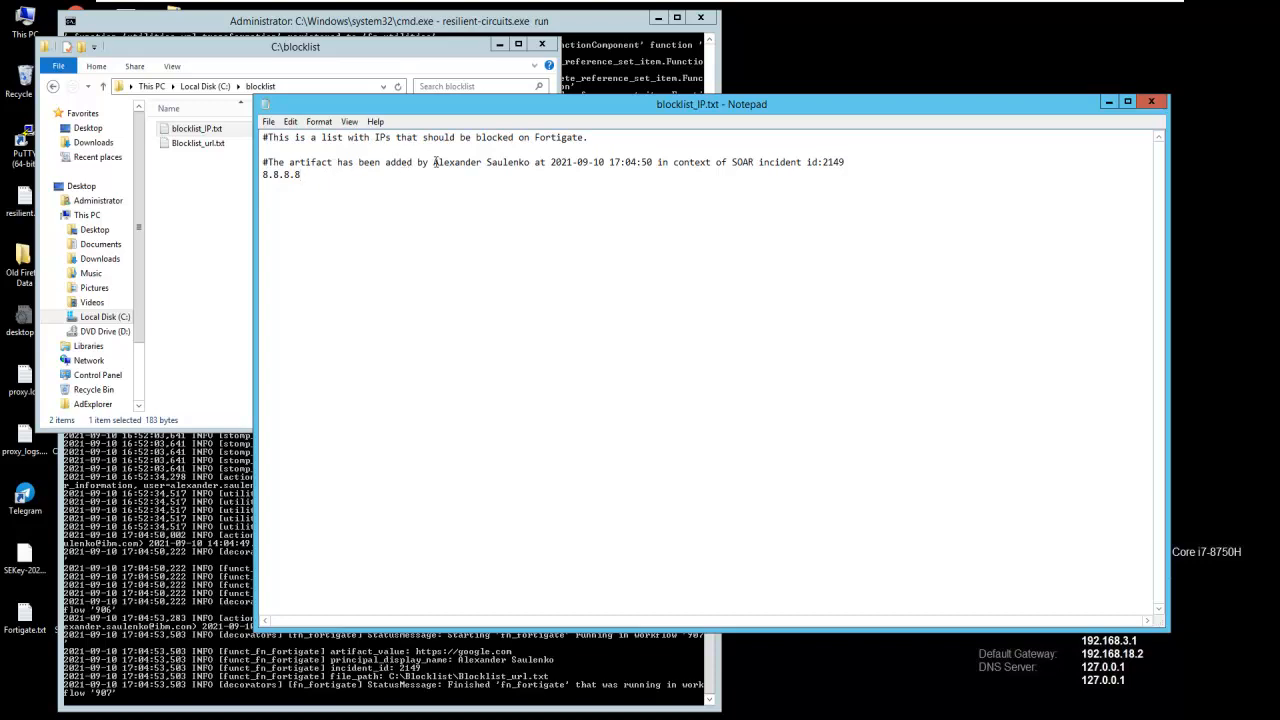
drag(434, 162, 531, 163)
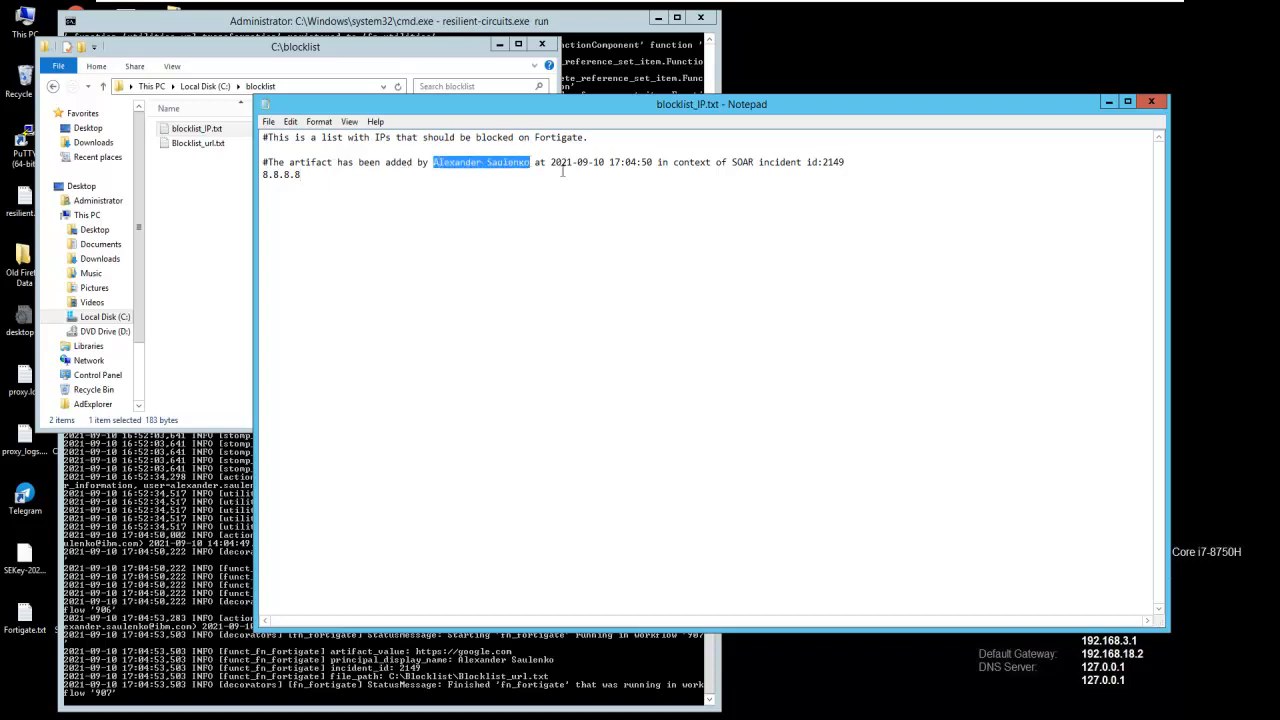
drag(552, 162, 655, 162)
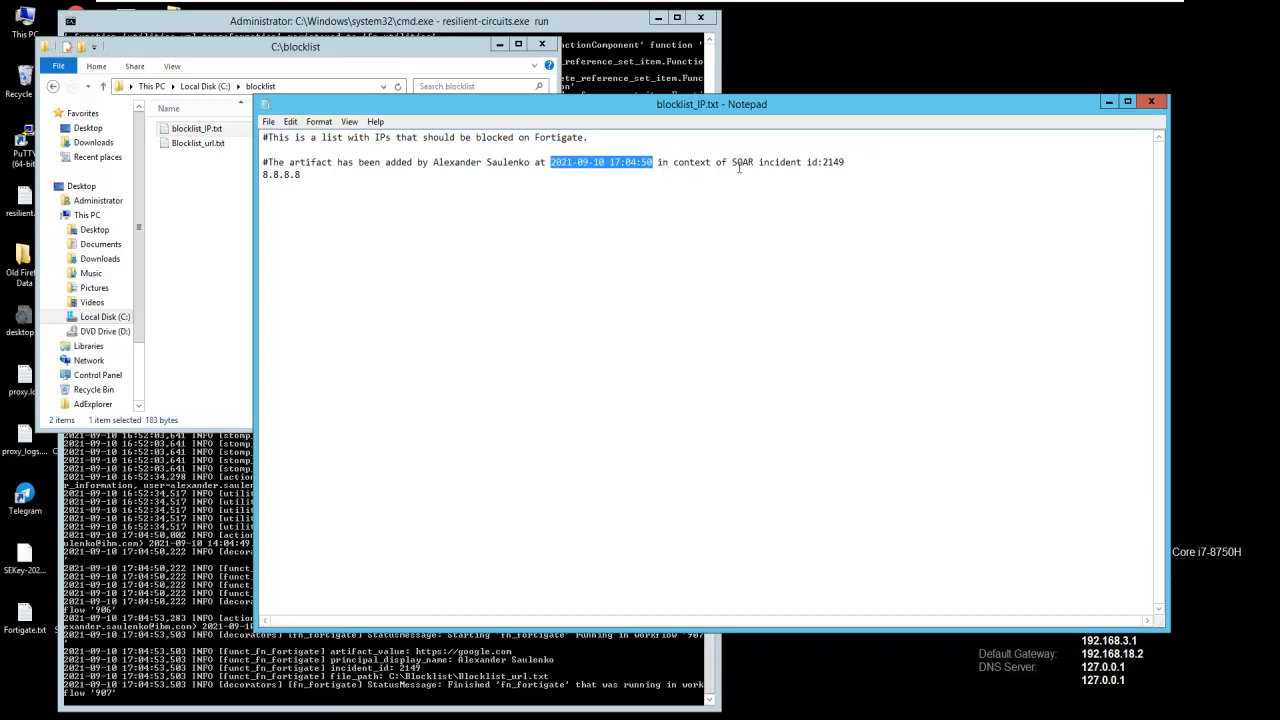
drag(737, 162, 847, 163)
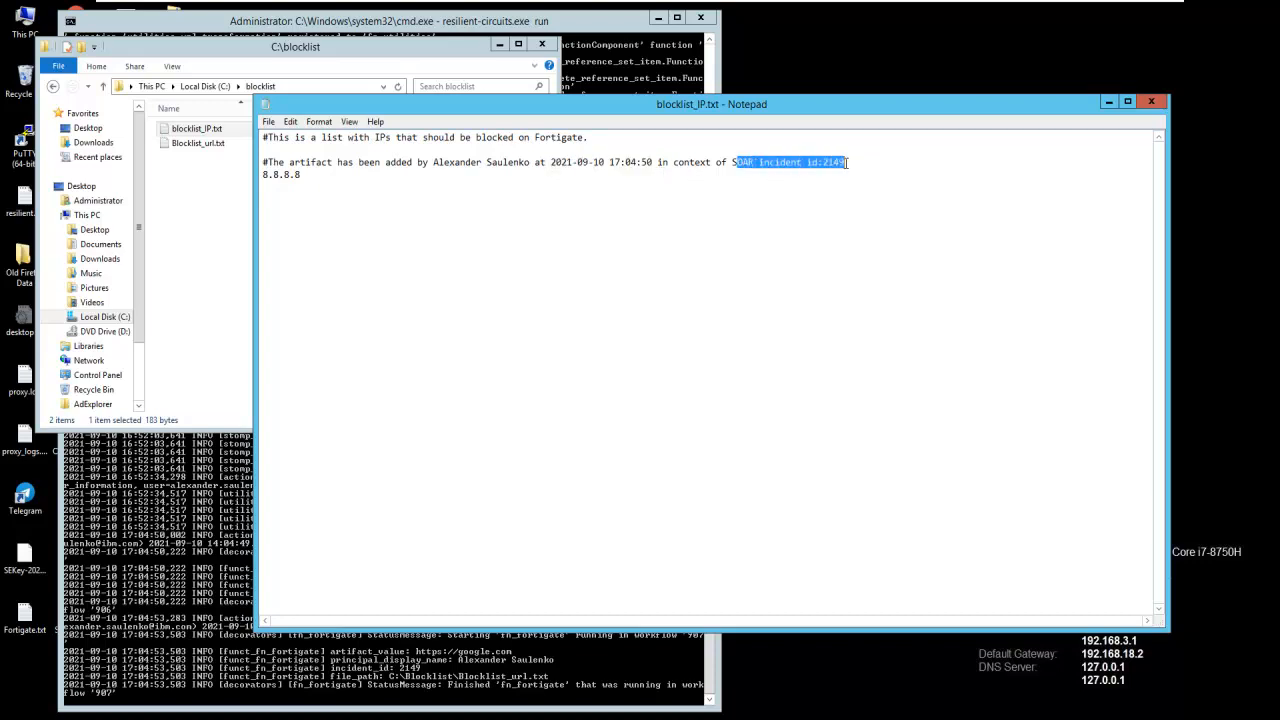
click(782, 216)
drag(301, 175, 258, 175)
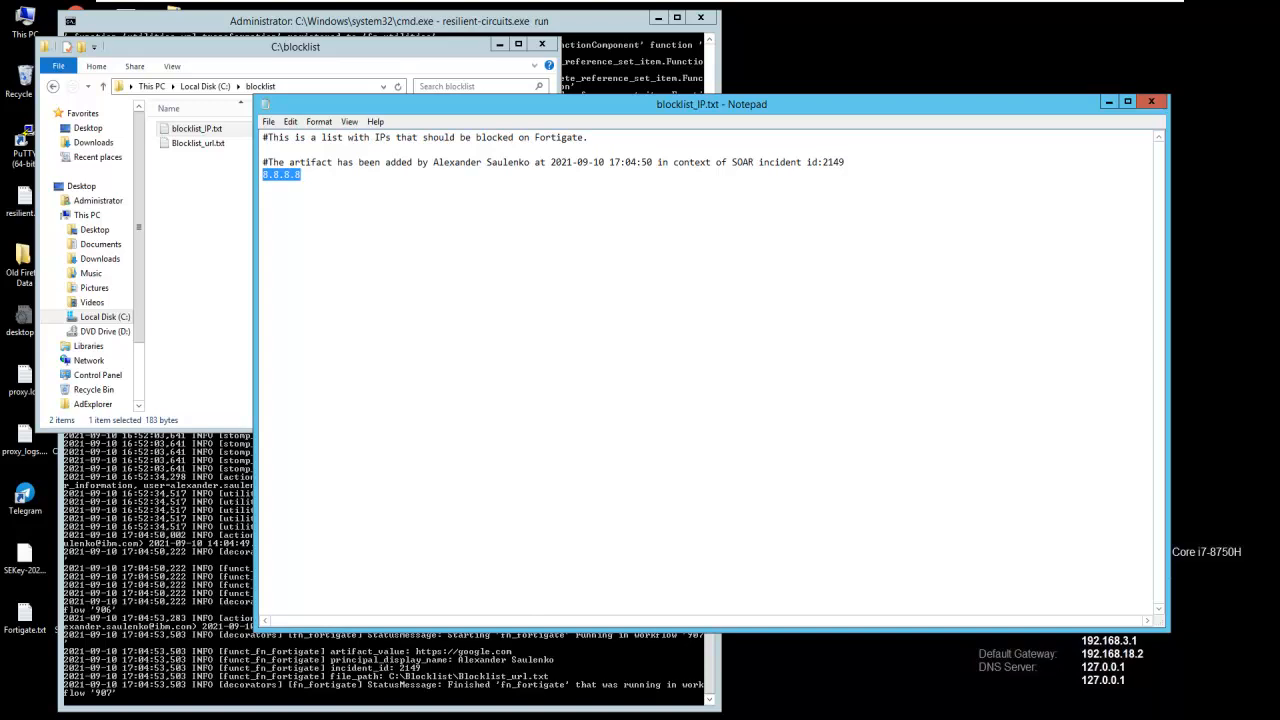
- Minimize the resilient-circuits console and the Notepad window showing blocklist_IP.txt
mouse_move(599, 718)
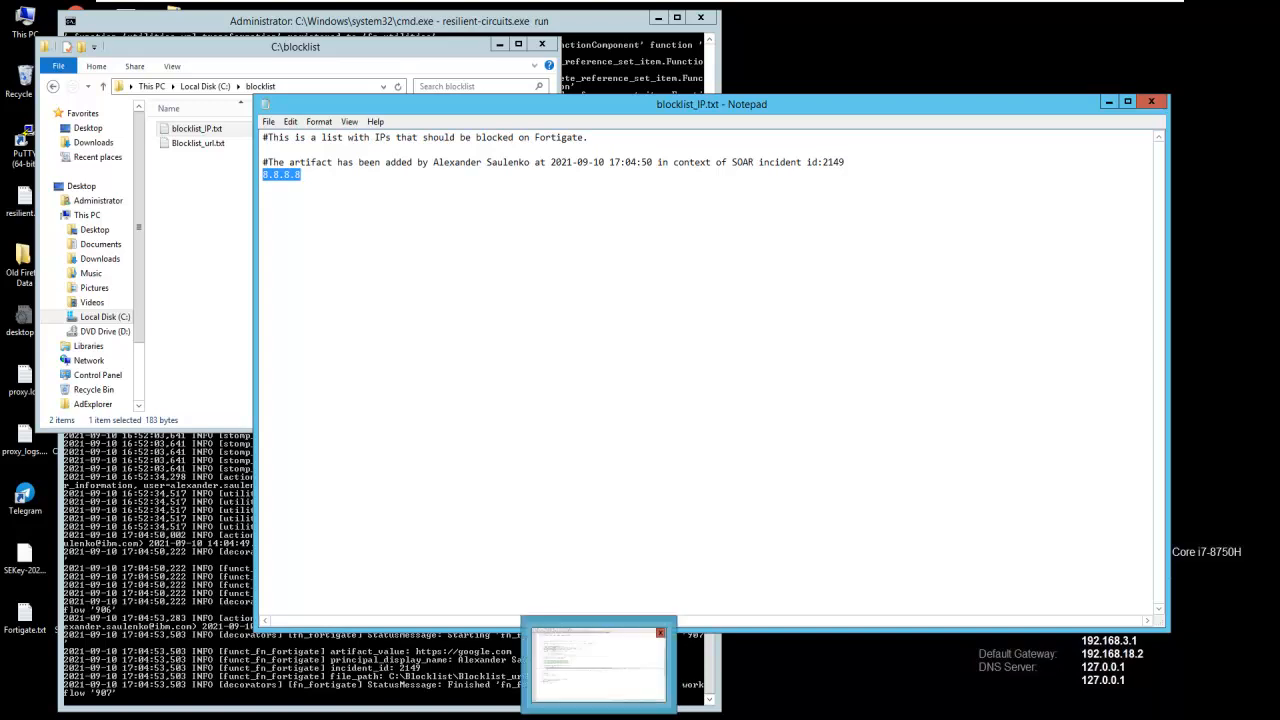
right_click(918, 716)
key(Escape)
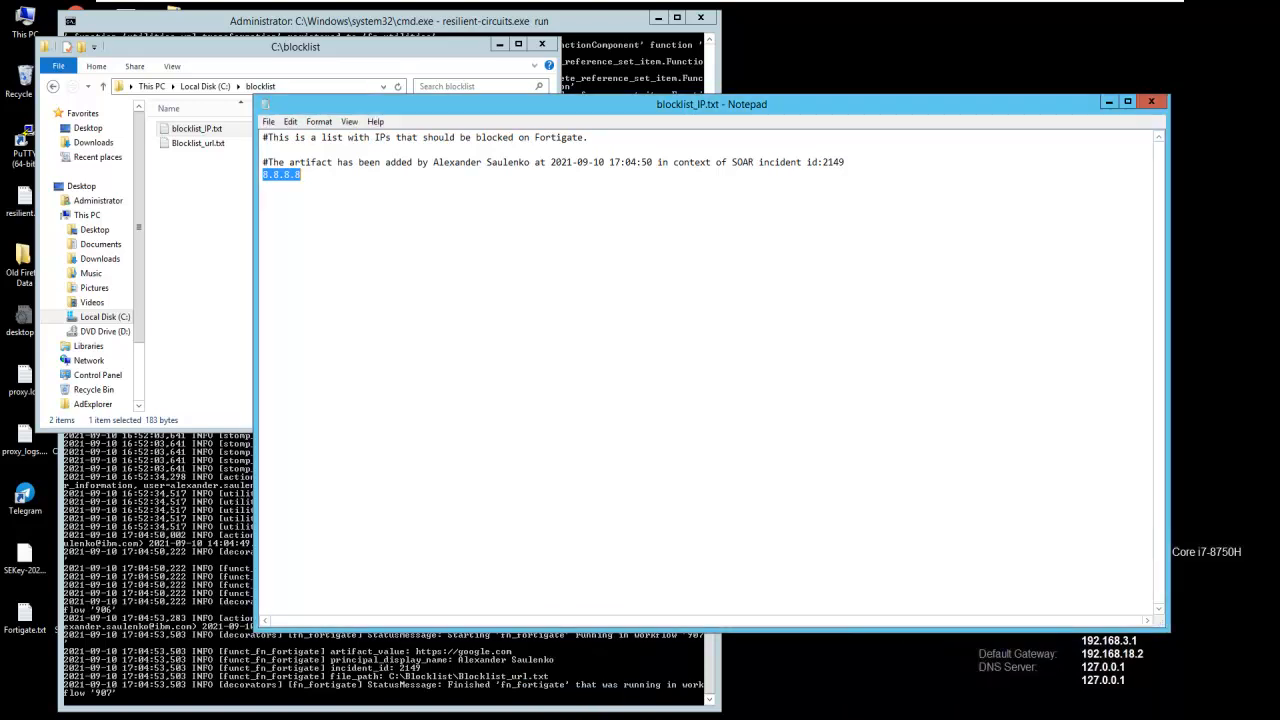
click(918, 716)
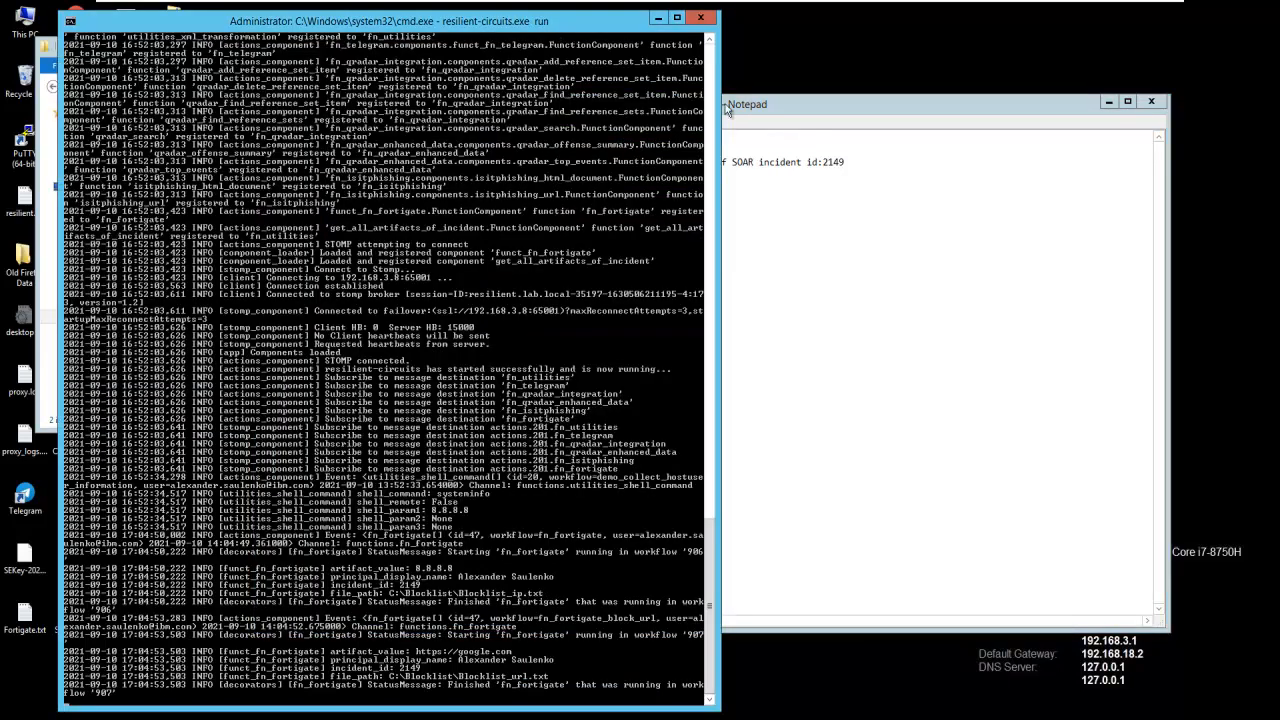
click(658, 17)
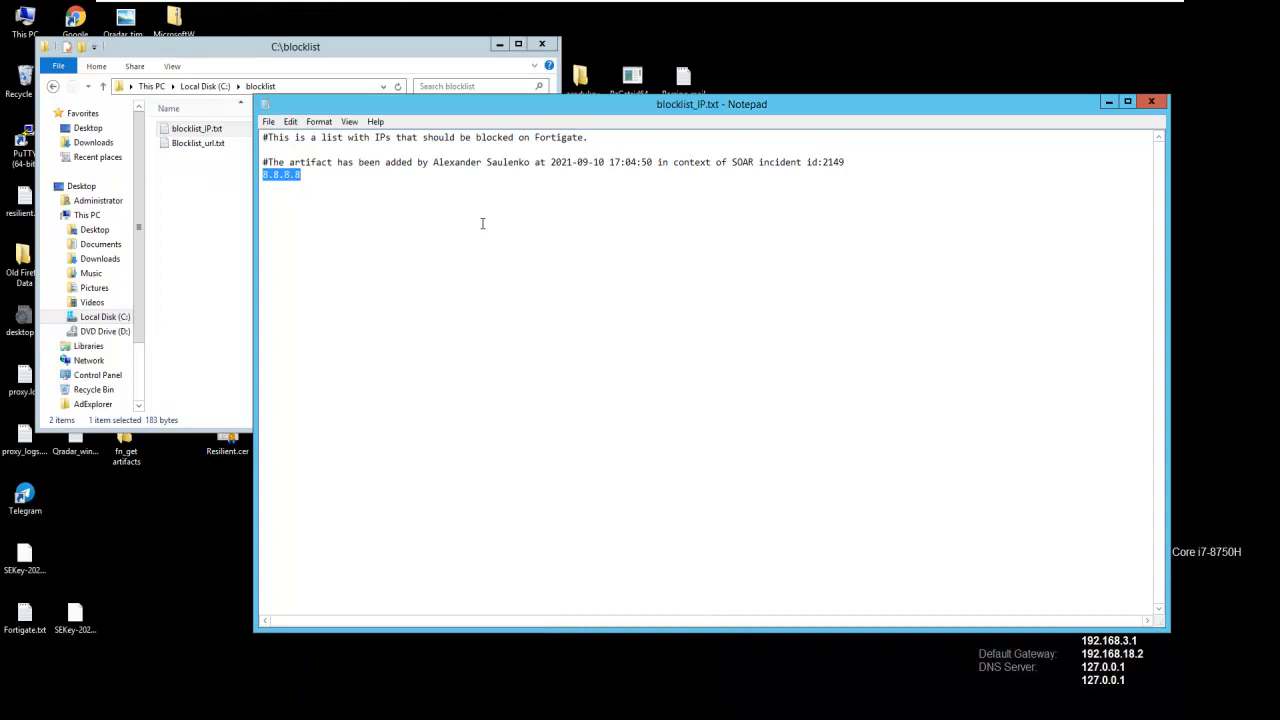
click(1110, 103)
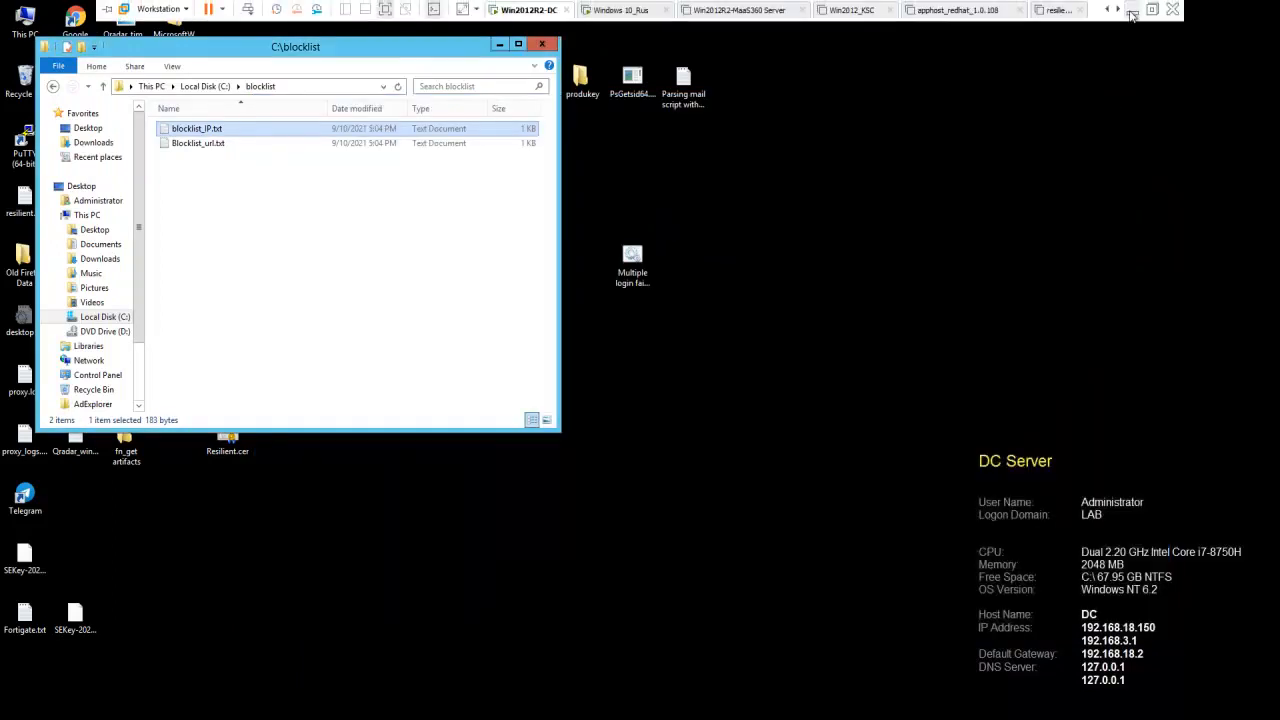
- Switch to the resilient-sdk PyPI page in the browser and highlight "resilient-sdk package -p" in the package usage command
click(1126, 14)
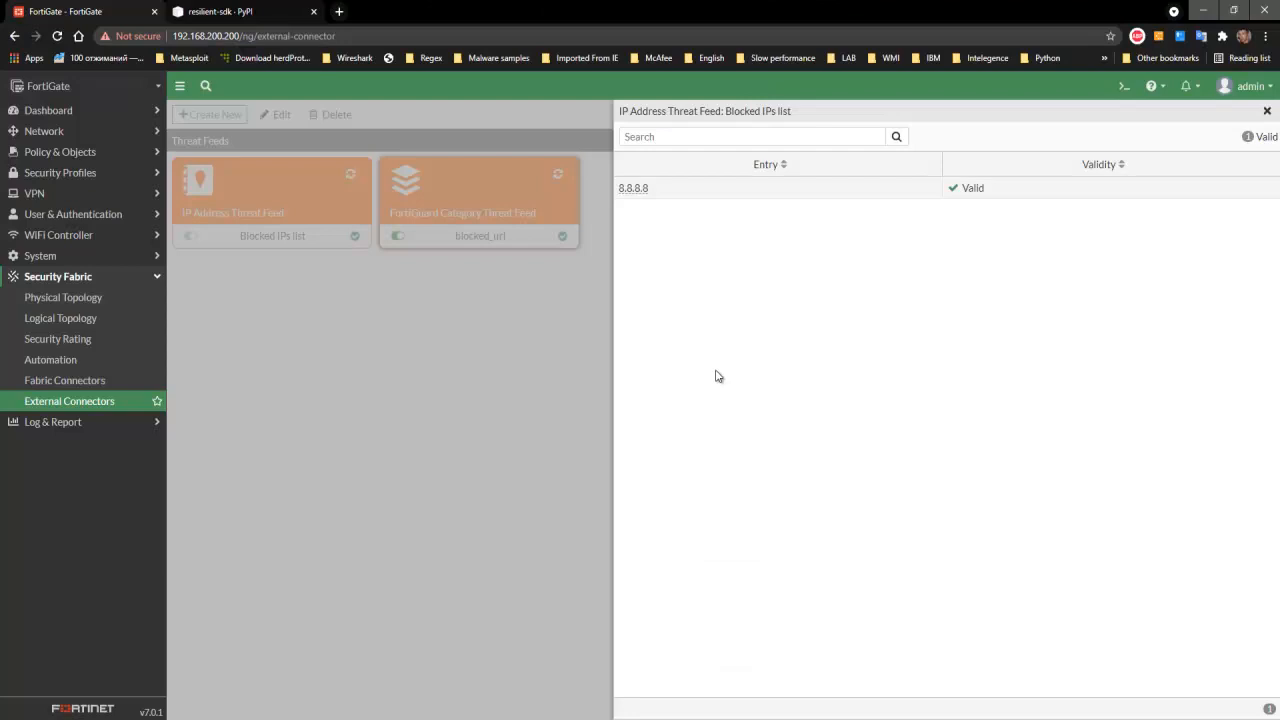
click(266, 13)
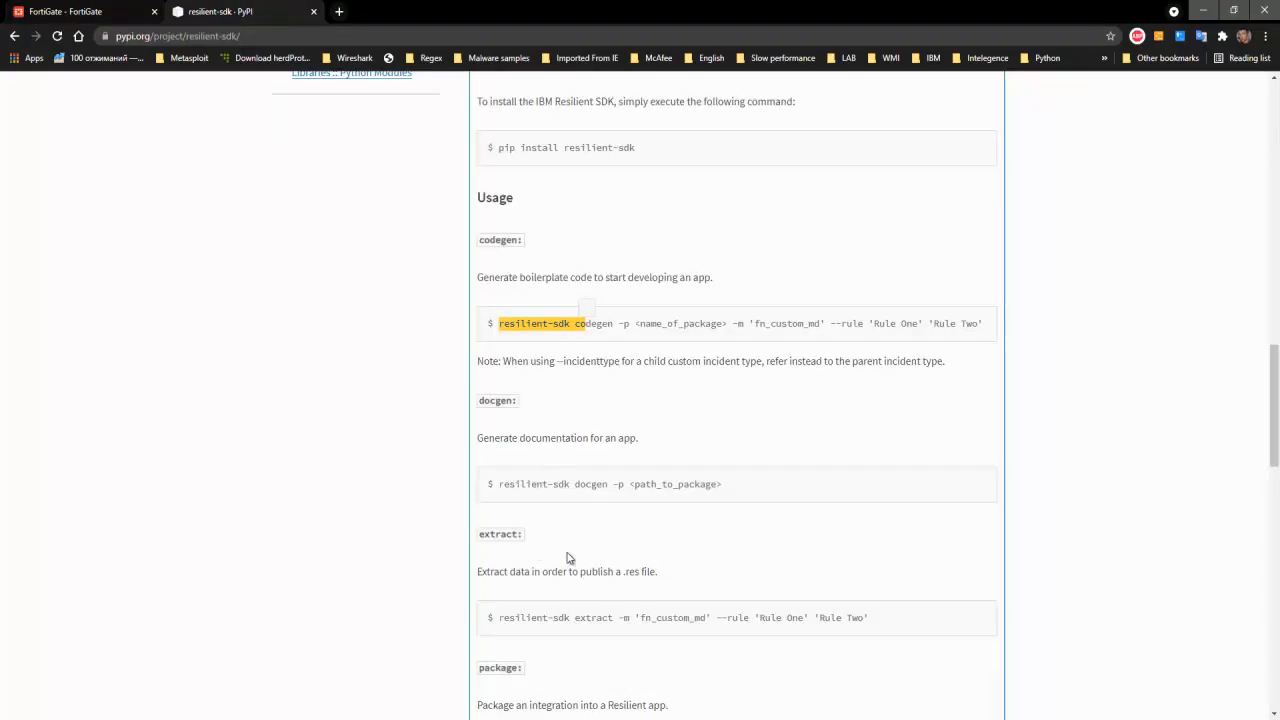
scroll(568, 558, down, 3)
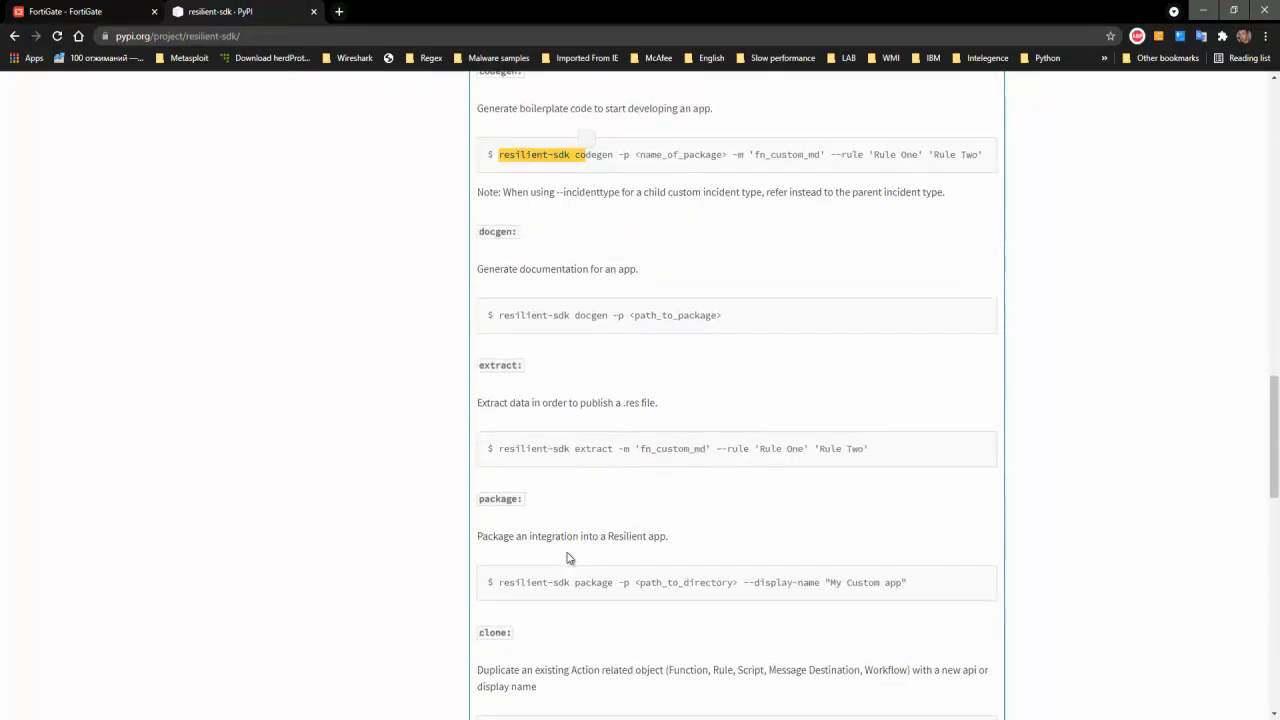
drag(498, 583, 630, 585)
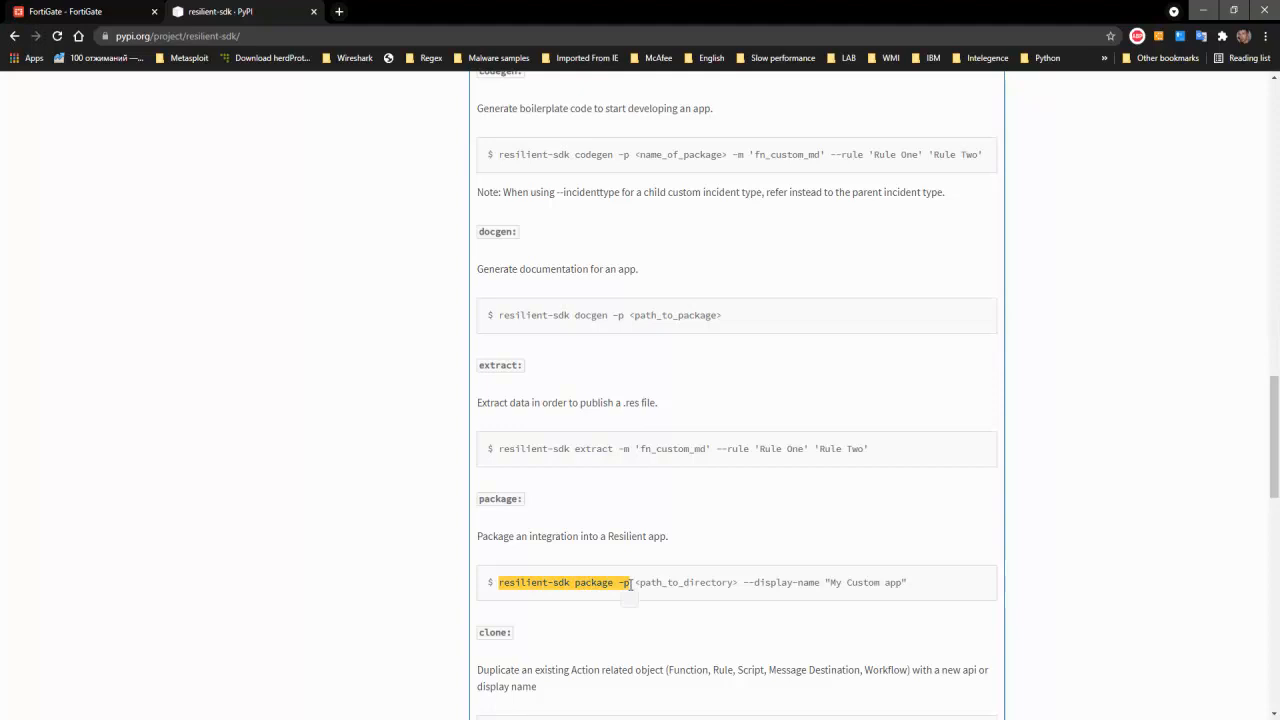
- Return to the Win2012R2-DC virtual machine, minimize the blocklist folder and bring back the components and .resilient\functions folder windows
click(585, 719)
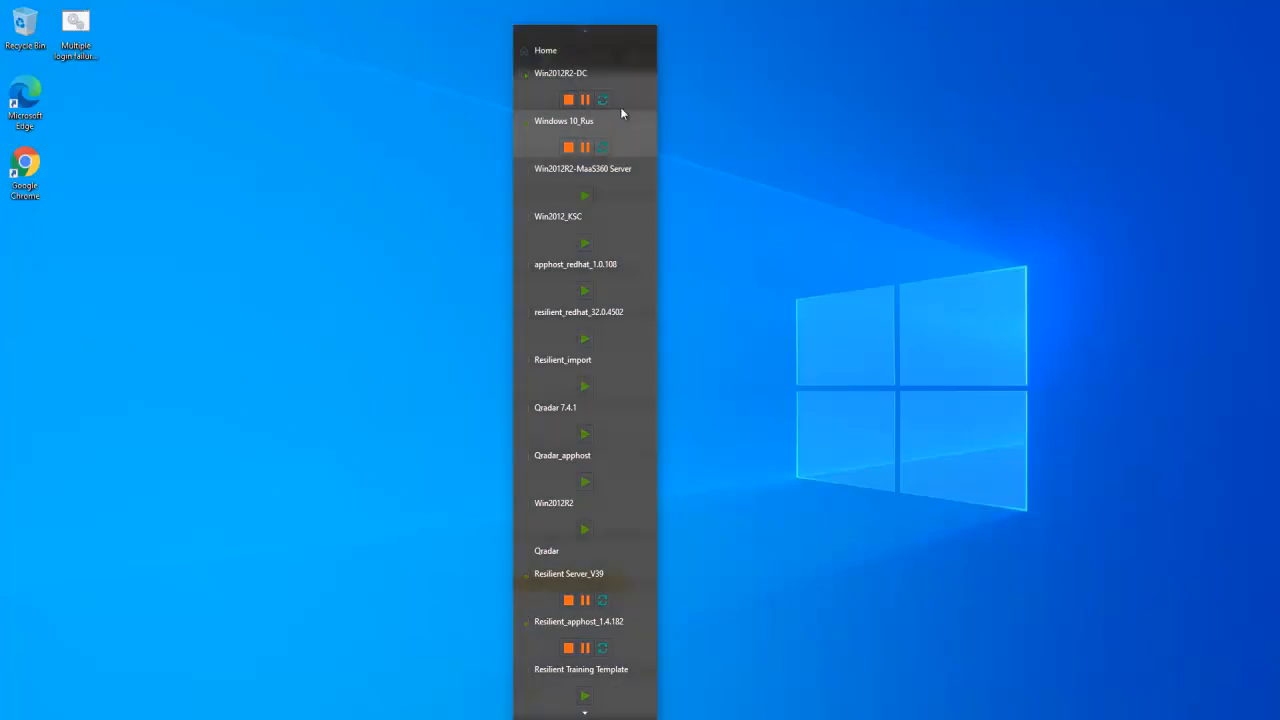
click(620, 108)
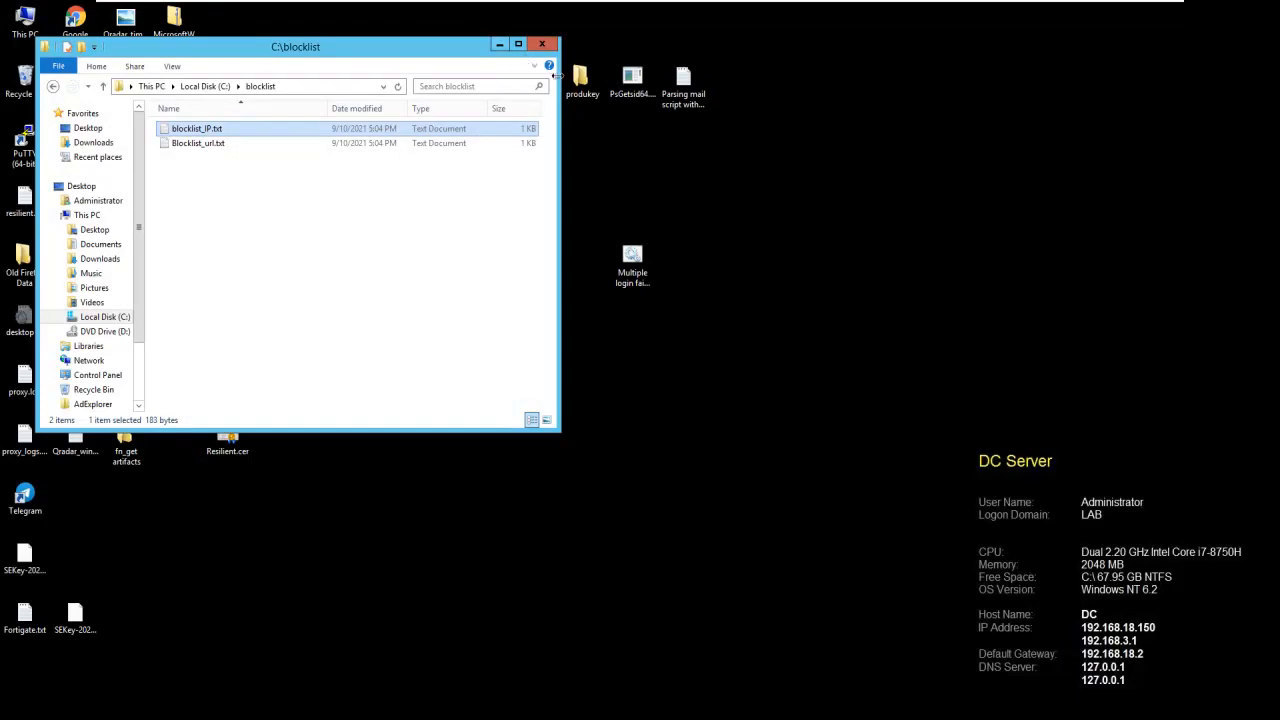
click(501, 44)
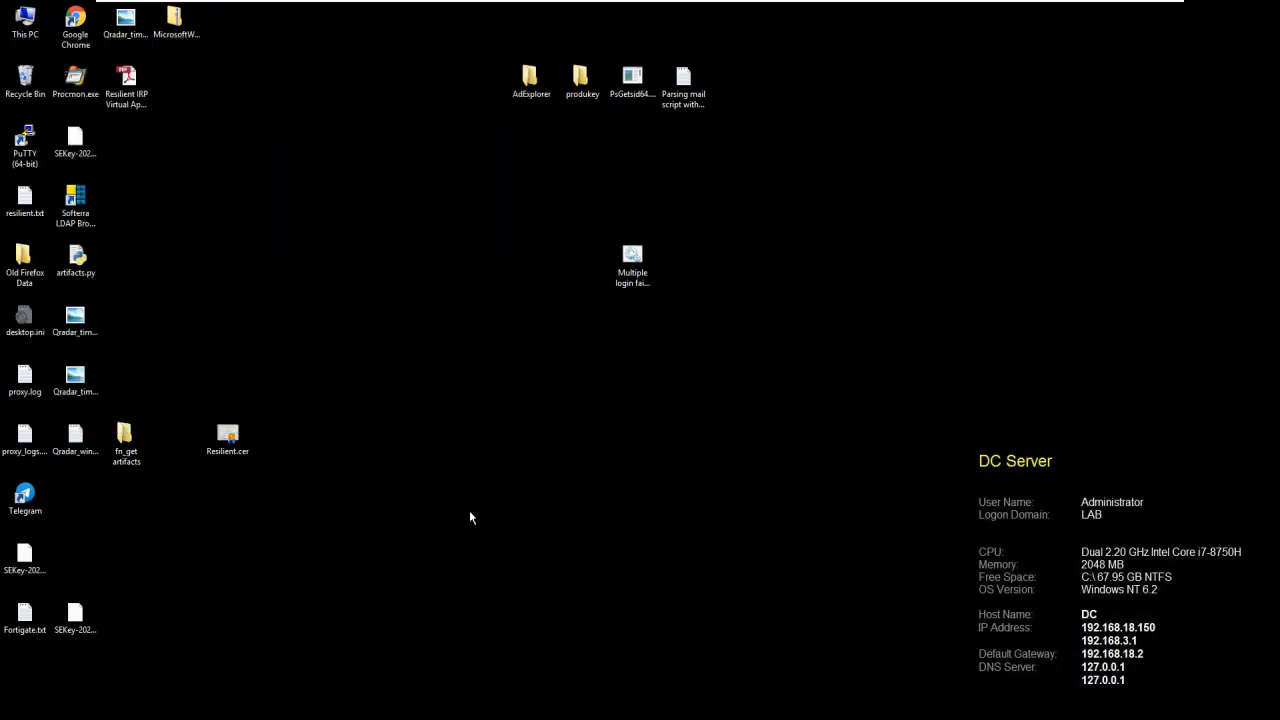
key(alt+Tab)
key(alt+Tab)
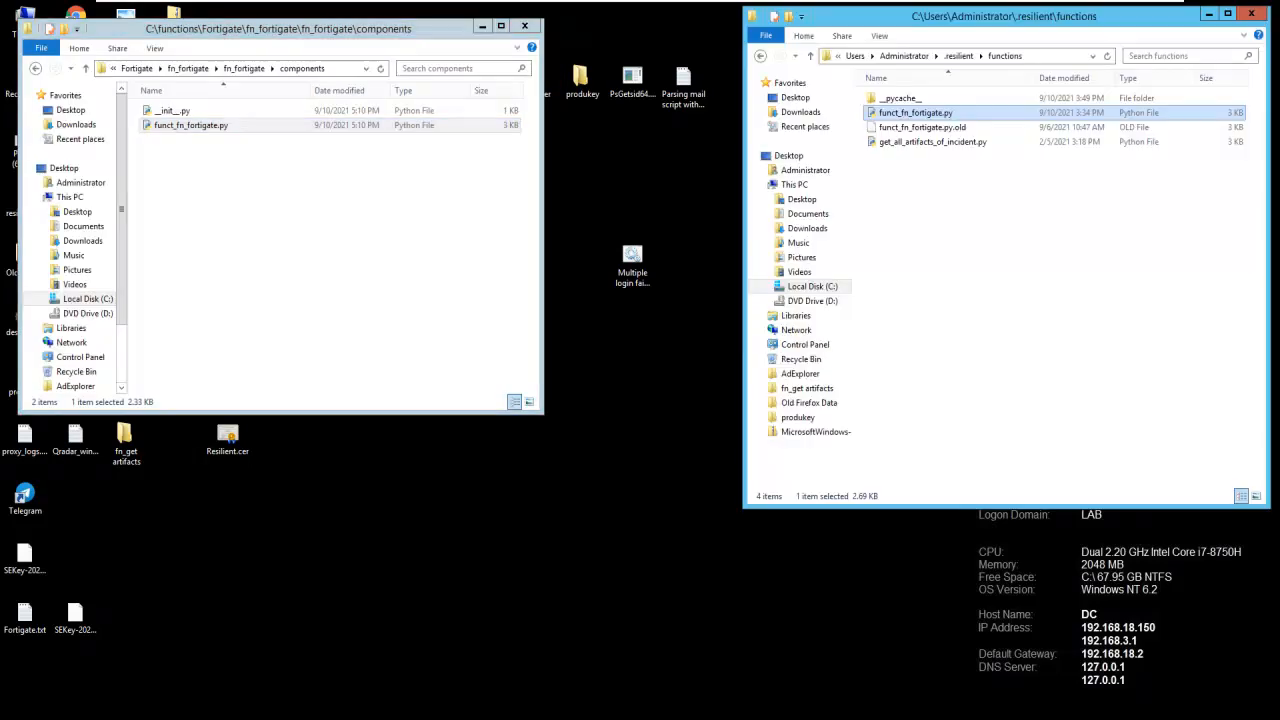
- Show the full path of the .resilient\functions folder and restart resilient-circuits in the command console
click(1052, 55)
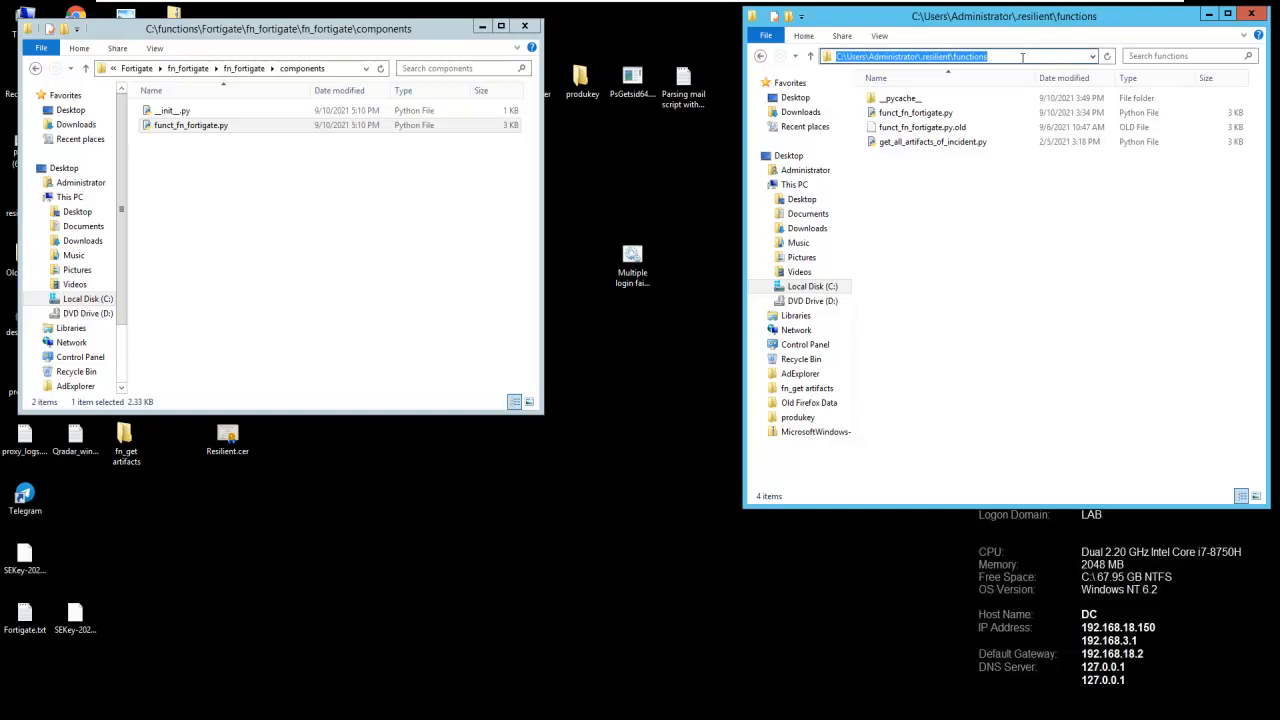
click(906, 196)
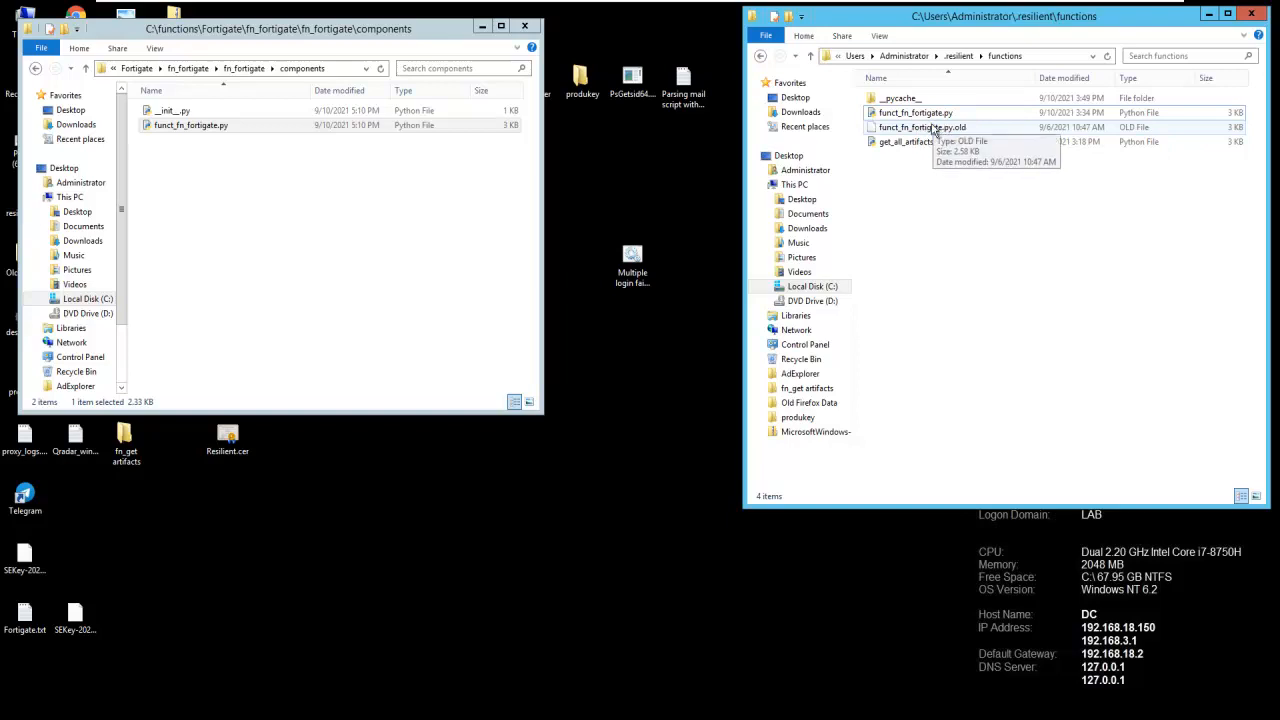
click(657, 718)
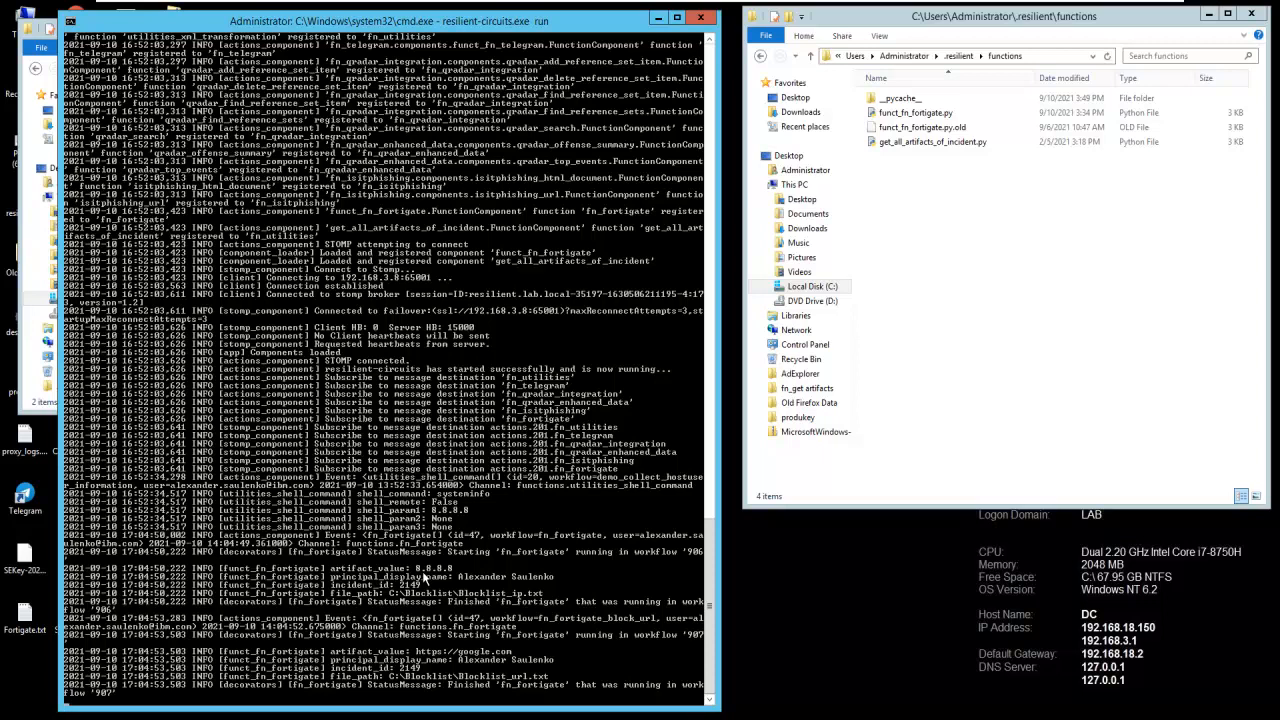
key(ctrl+c)
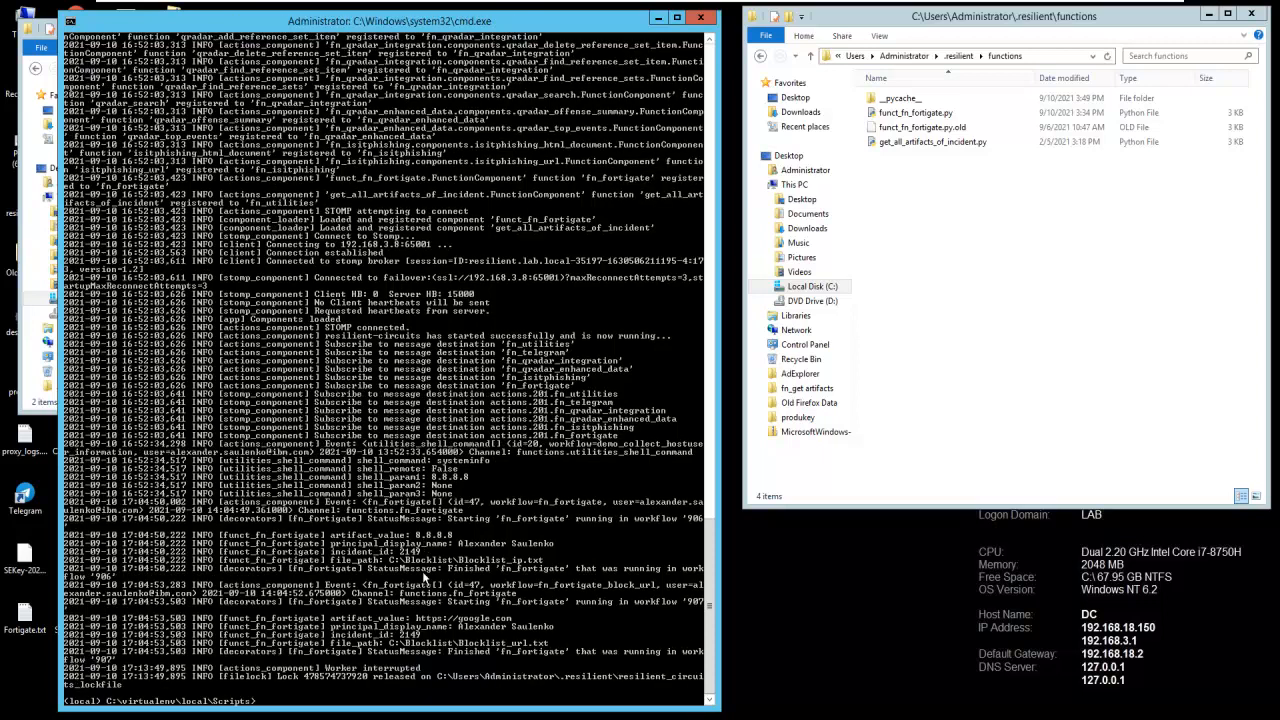
key(Up)
key(Return)
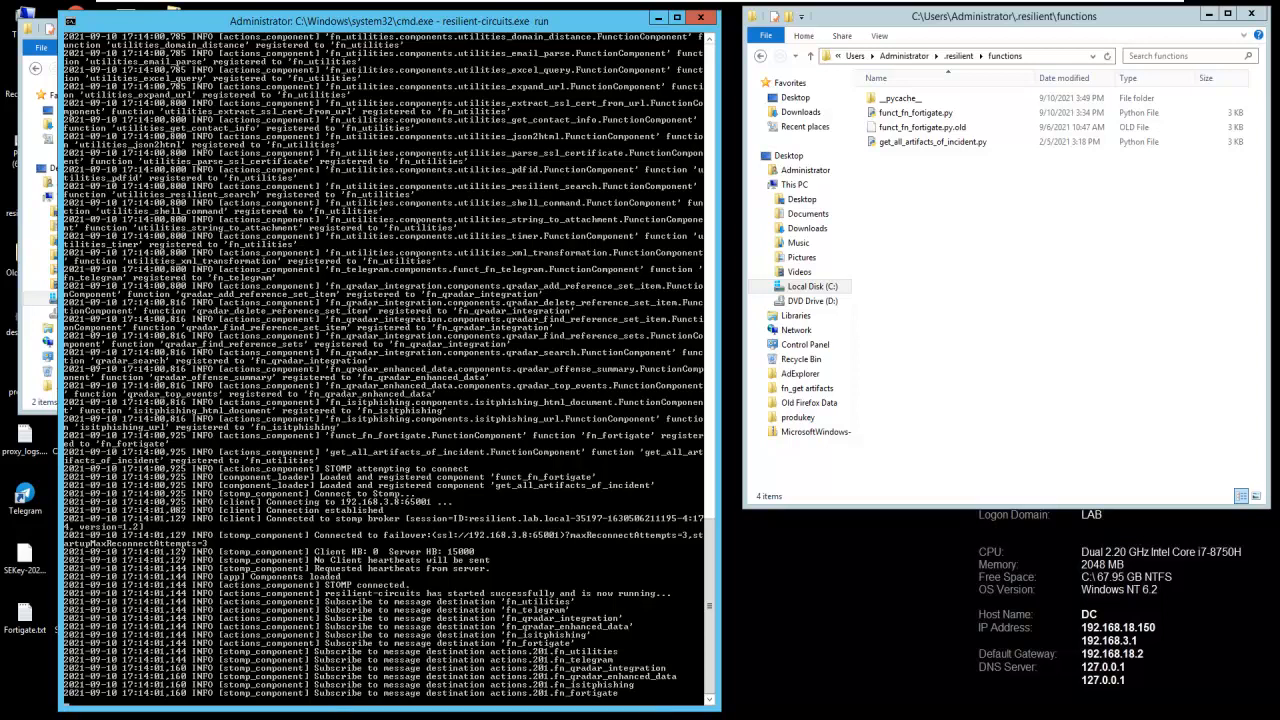
- Switch to IBM Security SOAR in the virtual machine's browser and open the artifacts of the "Fortigate integration" incident
click(956, 261)
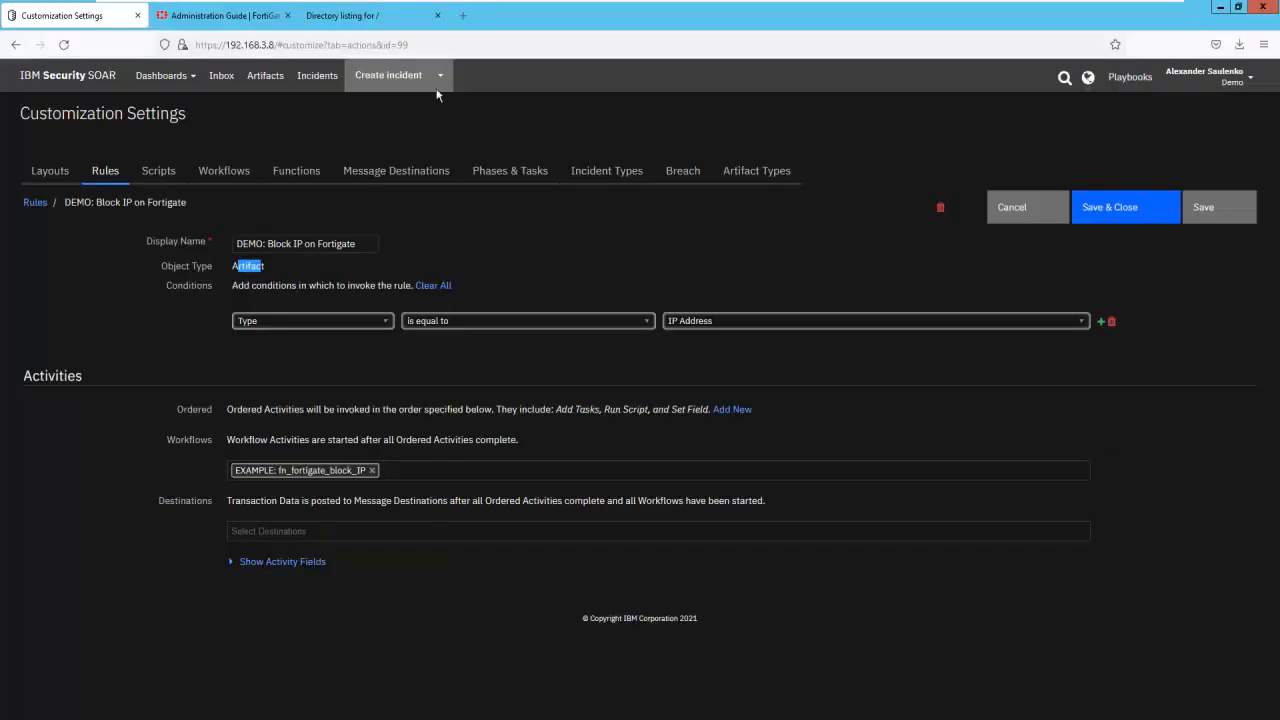
click(317, 76)
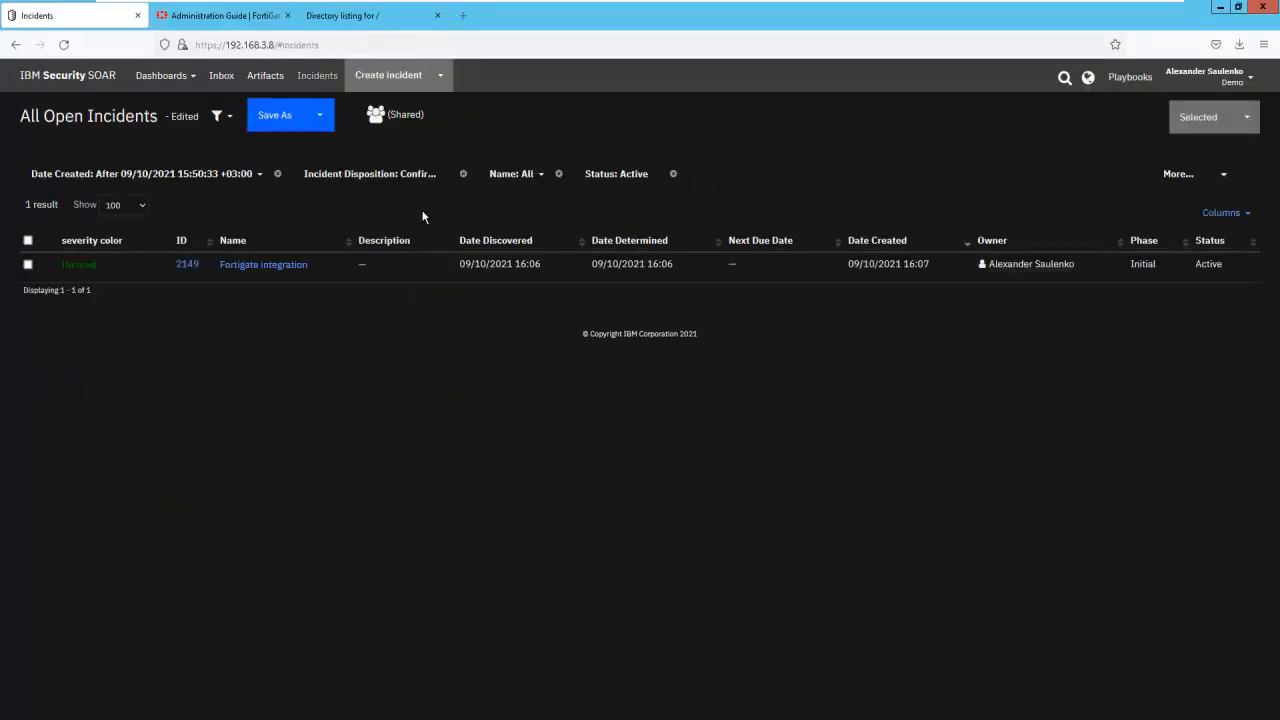
click(303, 264)
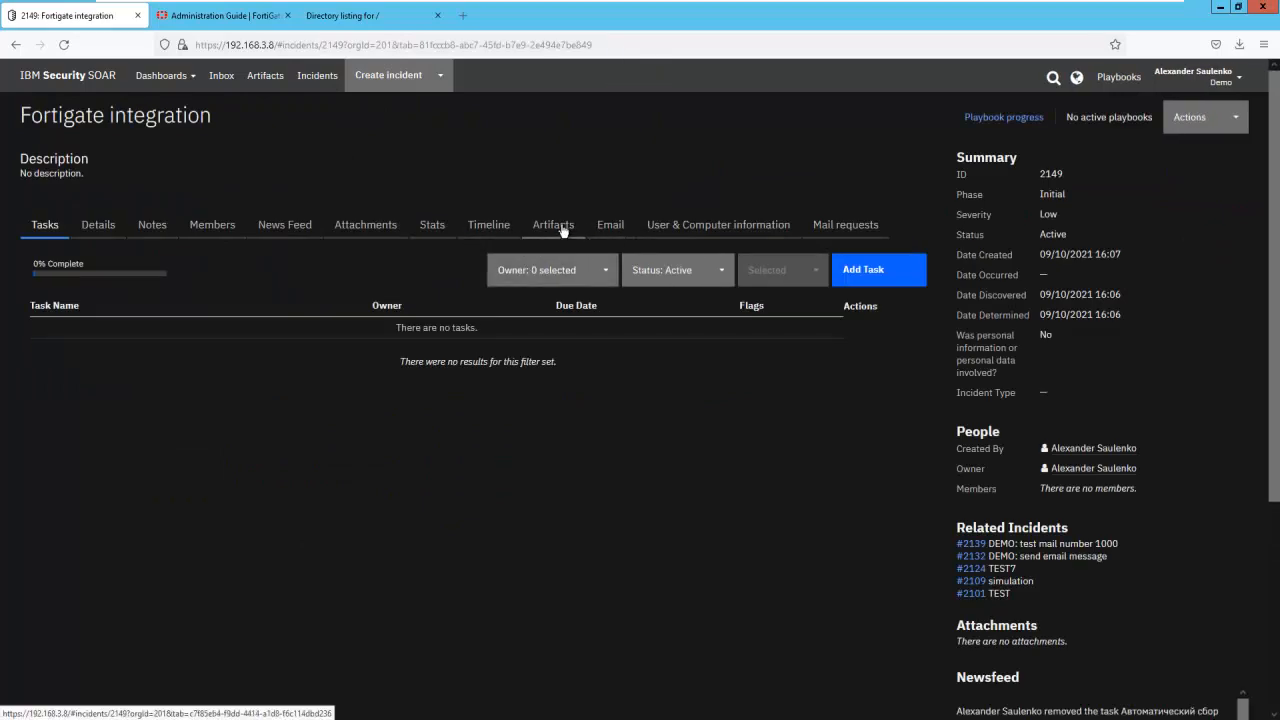
click(560, 226)
- Add an artifact of type IP Address with the value 9.9.9.9 to the incident
click(688, 272)
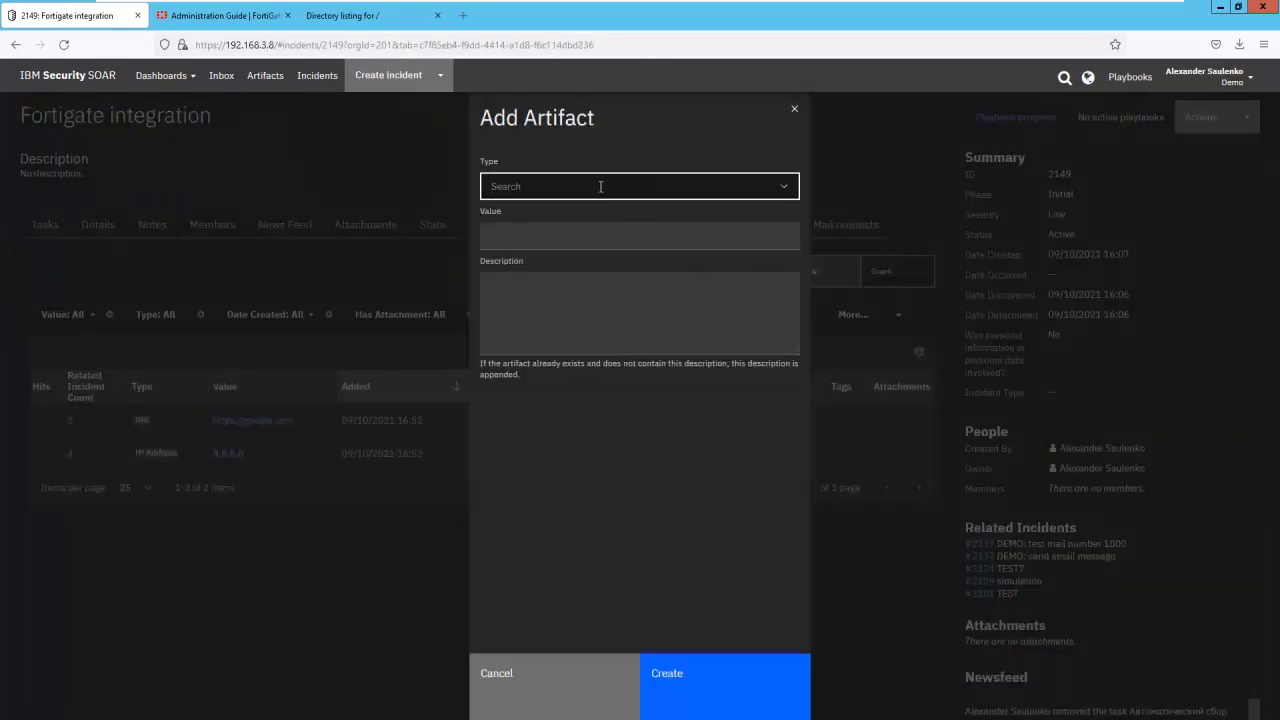
click(600, 186)
text(ip)
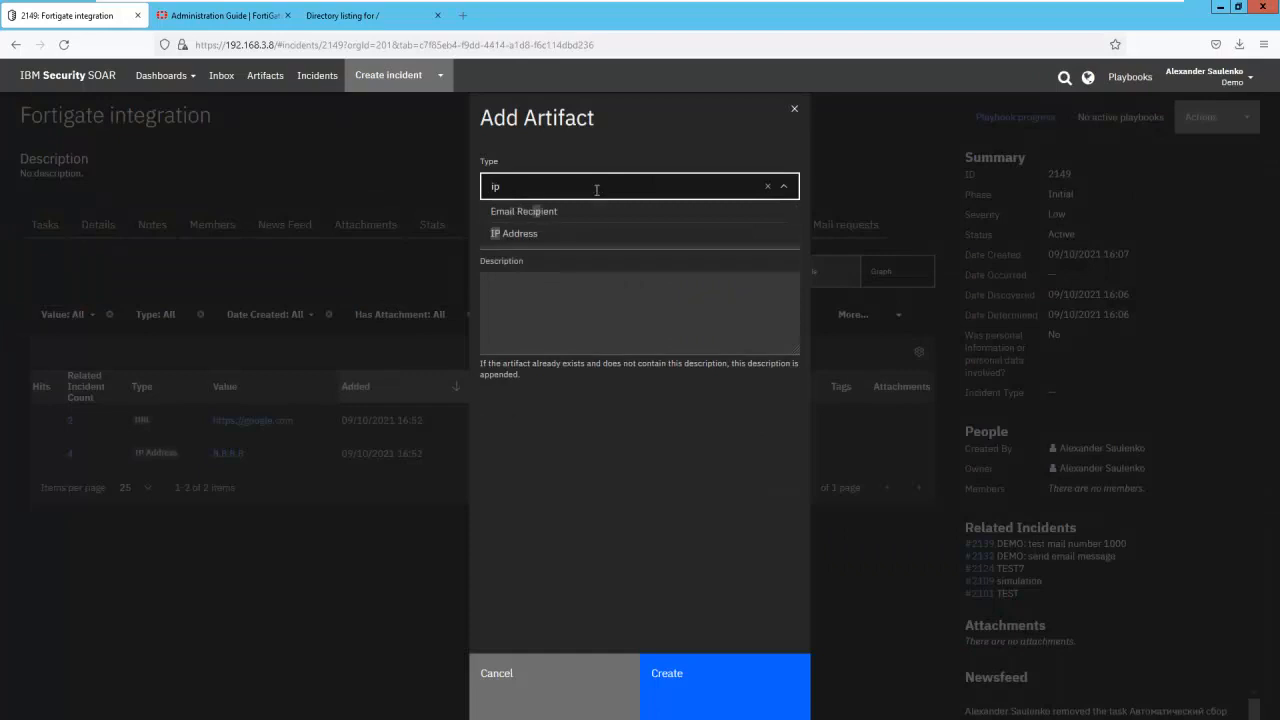
click(557, 234)
click(545, 285)
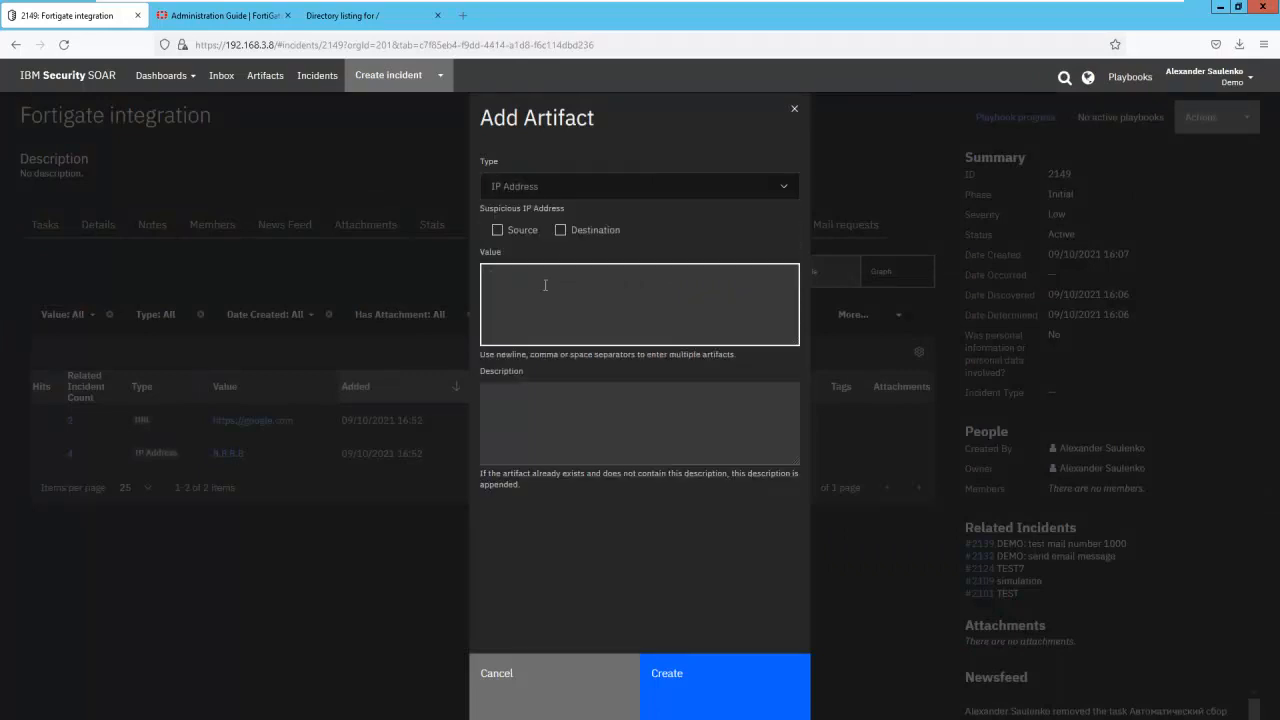
click(660, 680)
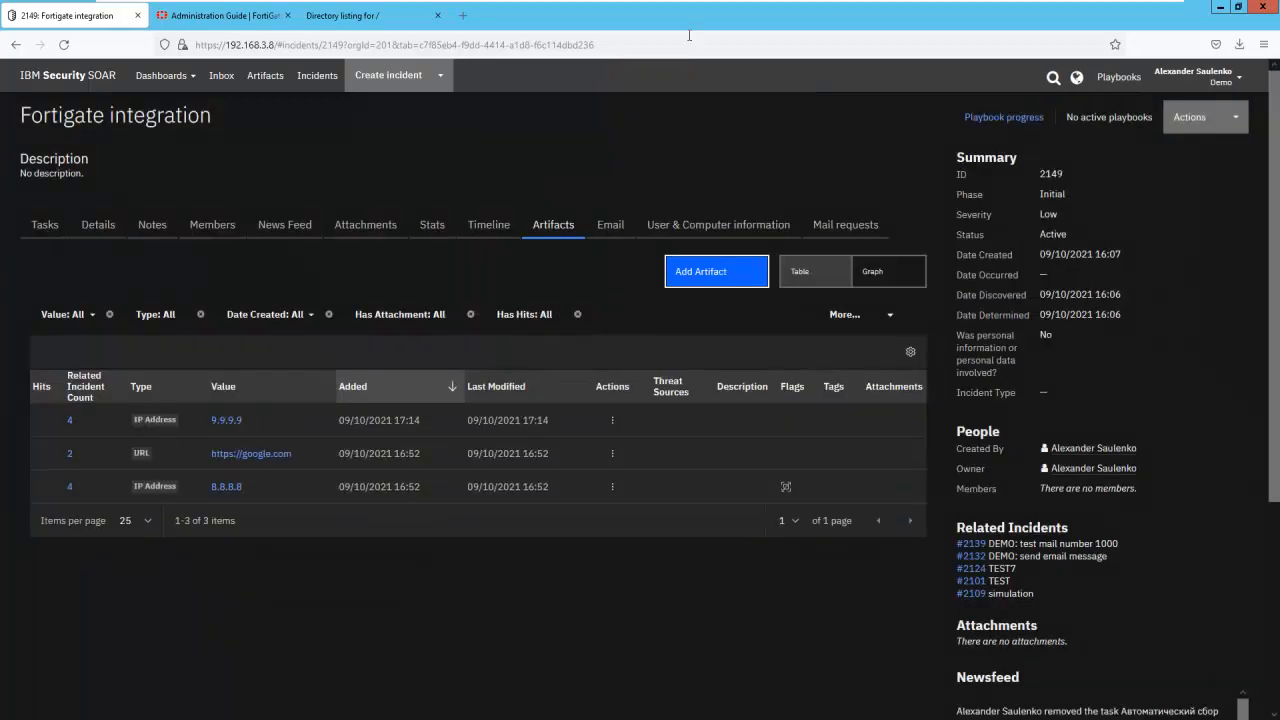
- Switch to the Windows 10_Rus virtual machine and start a continuous ping to 9.9.9.9 in a command prompt with "ping 9.9.9.9 -t"
mouse_move(690, 5)
click(621, 14)
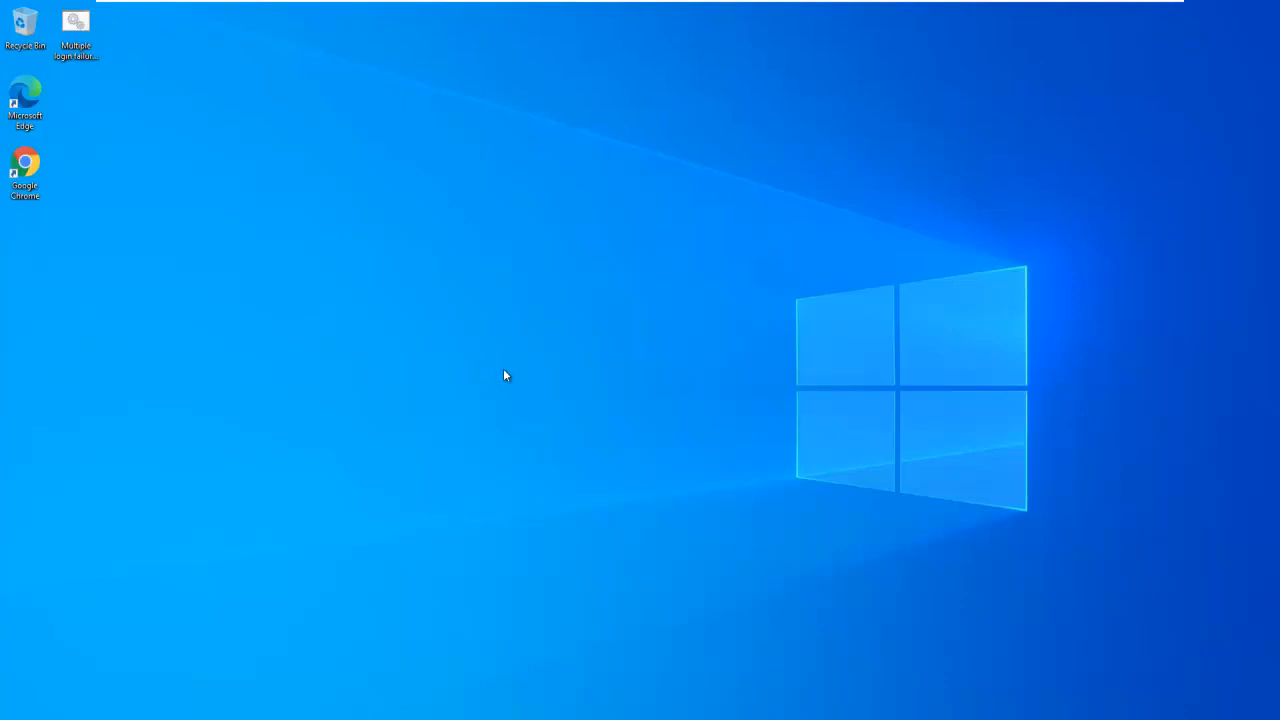
key(super+r)
text(cmd)
key(Return)
text(ping 9.9.9.9 -t)
key(Return)
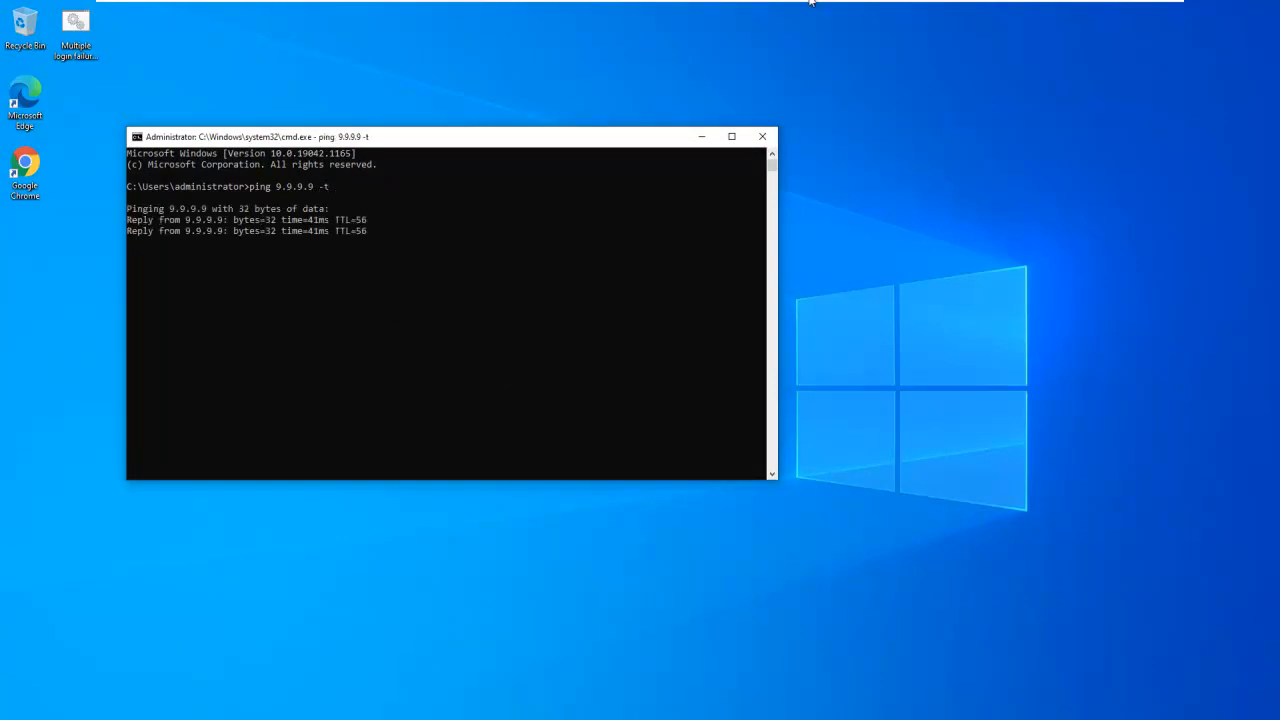
- Return to the Win2012R2-DC virtual machine and run "DEMO: Block IP on Fortigate" on the 9.9.9.9 artifact
mouse_move(810, 2)
click(538, 12)
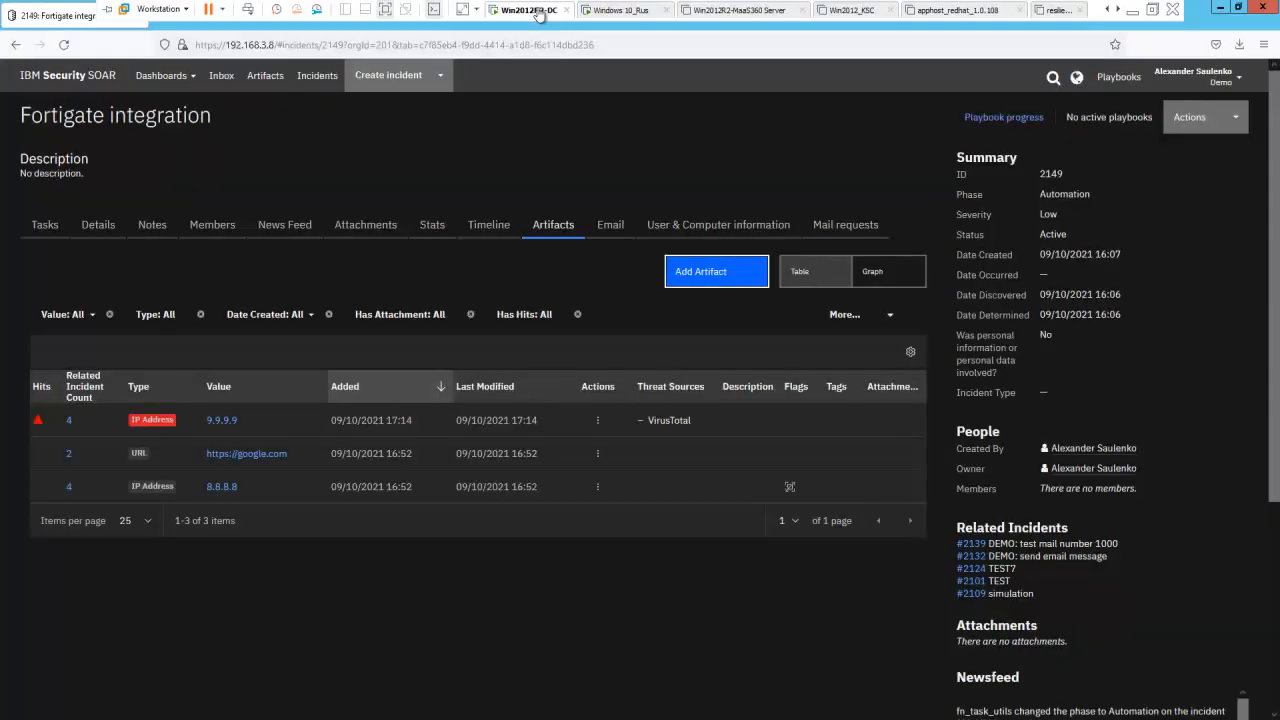
click(598, 422)
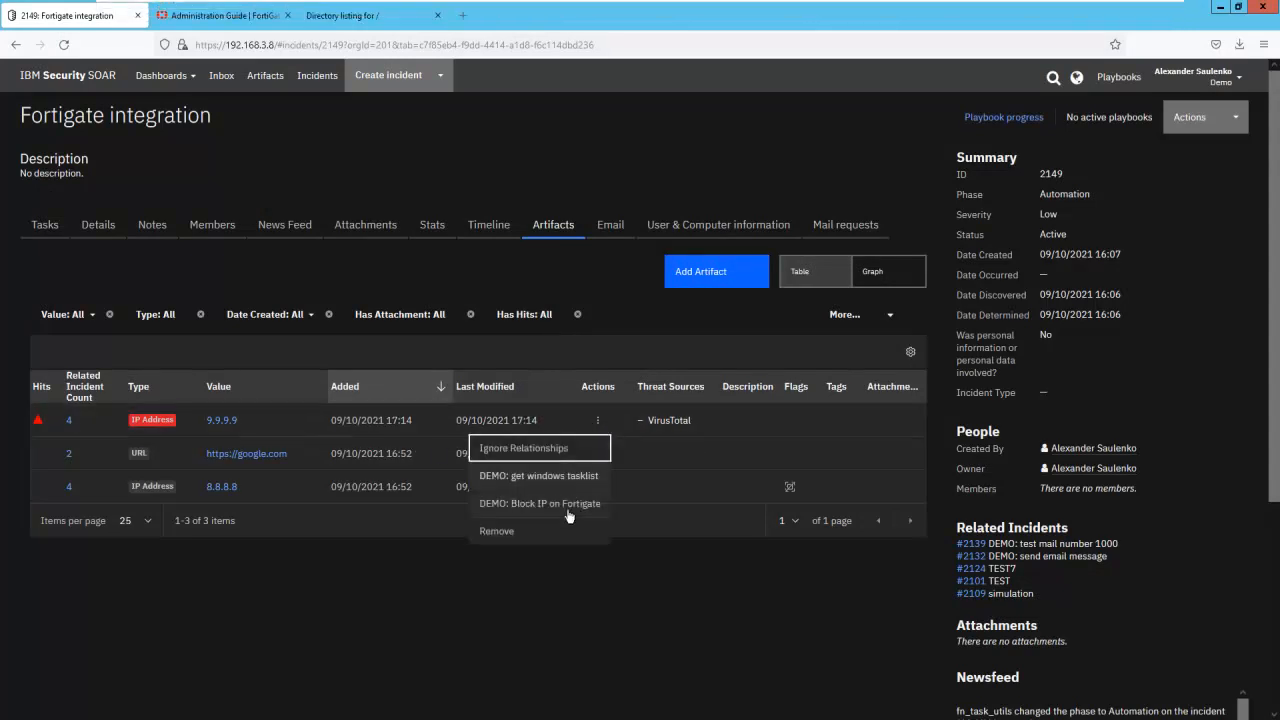
click(570, 504)
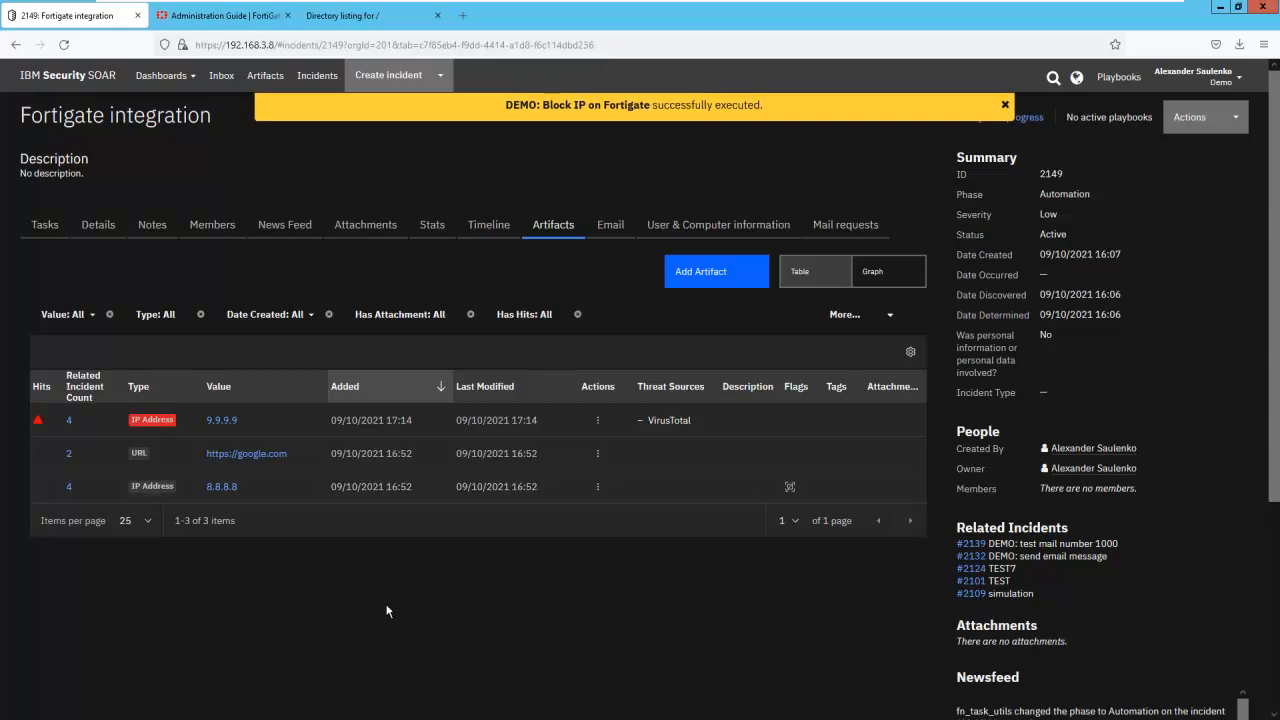
- Switch to FortiGate's External Connectors in the host browser, close the entries view and refresh the Blocked IPs list and blocked_url threat feeds
click(1133, 5)
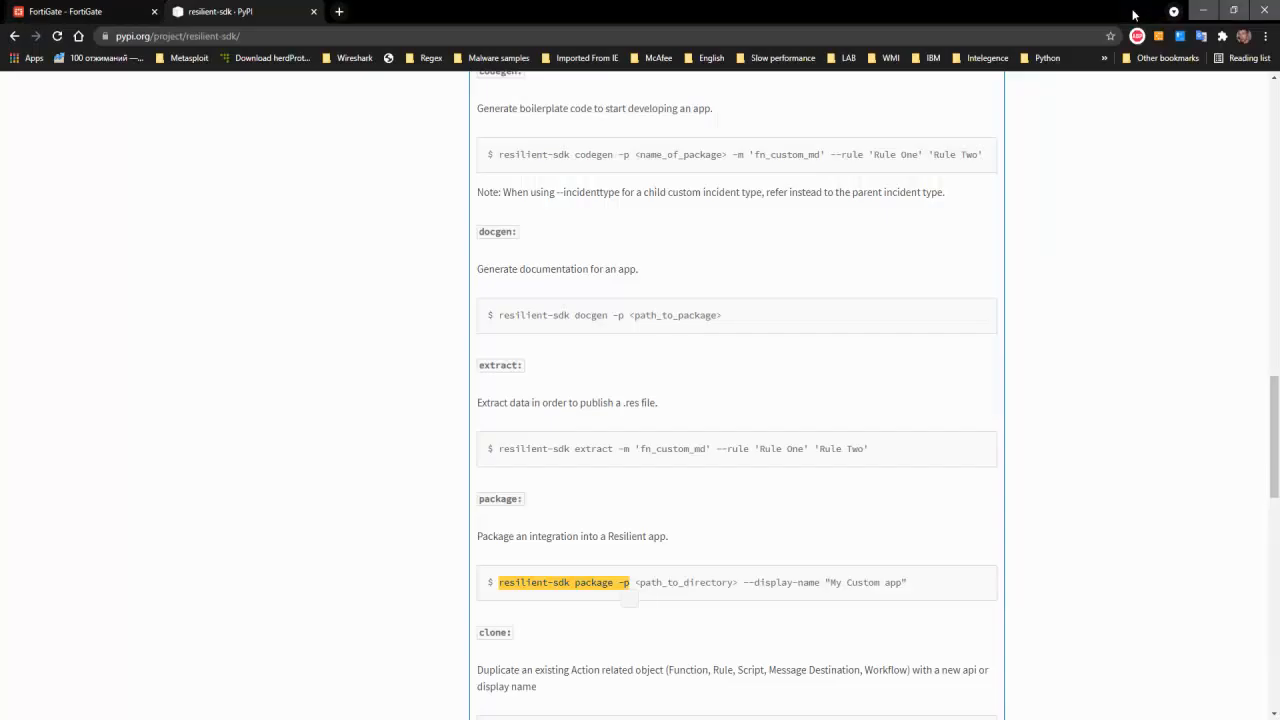
click(118, 12)
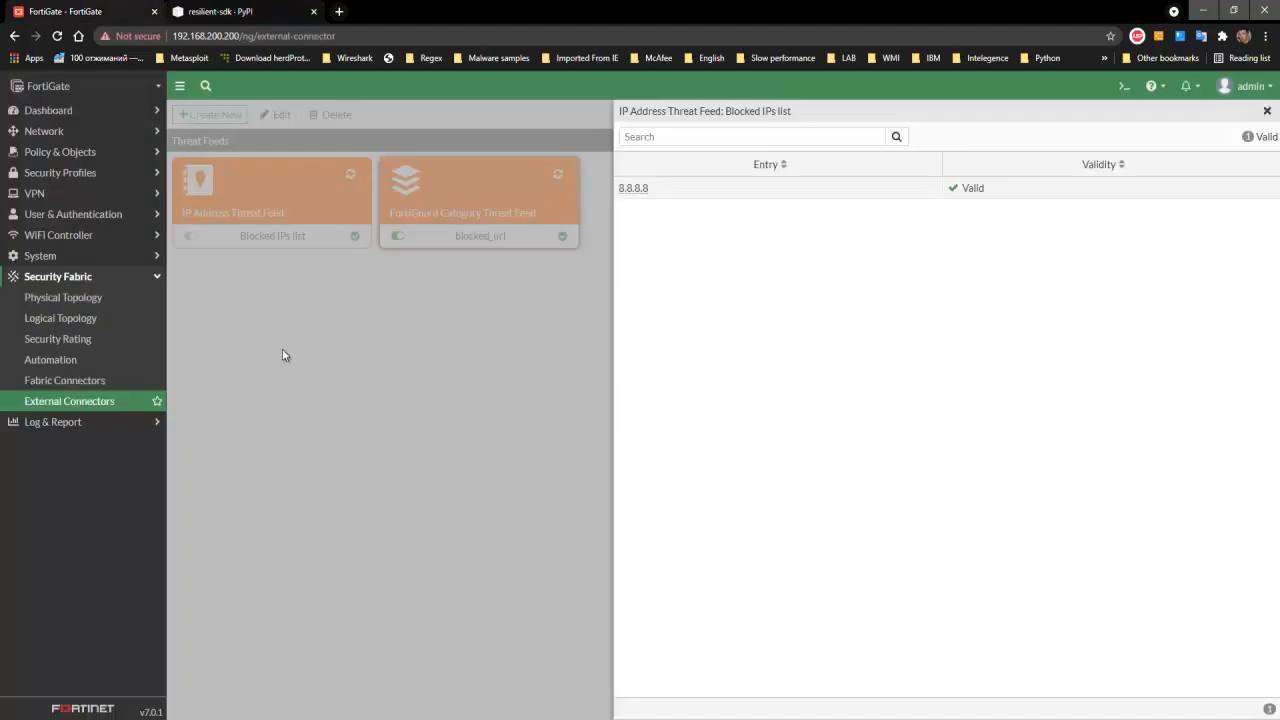
click(1267, 111)
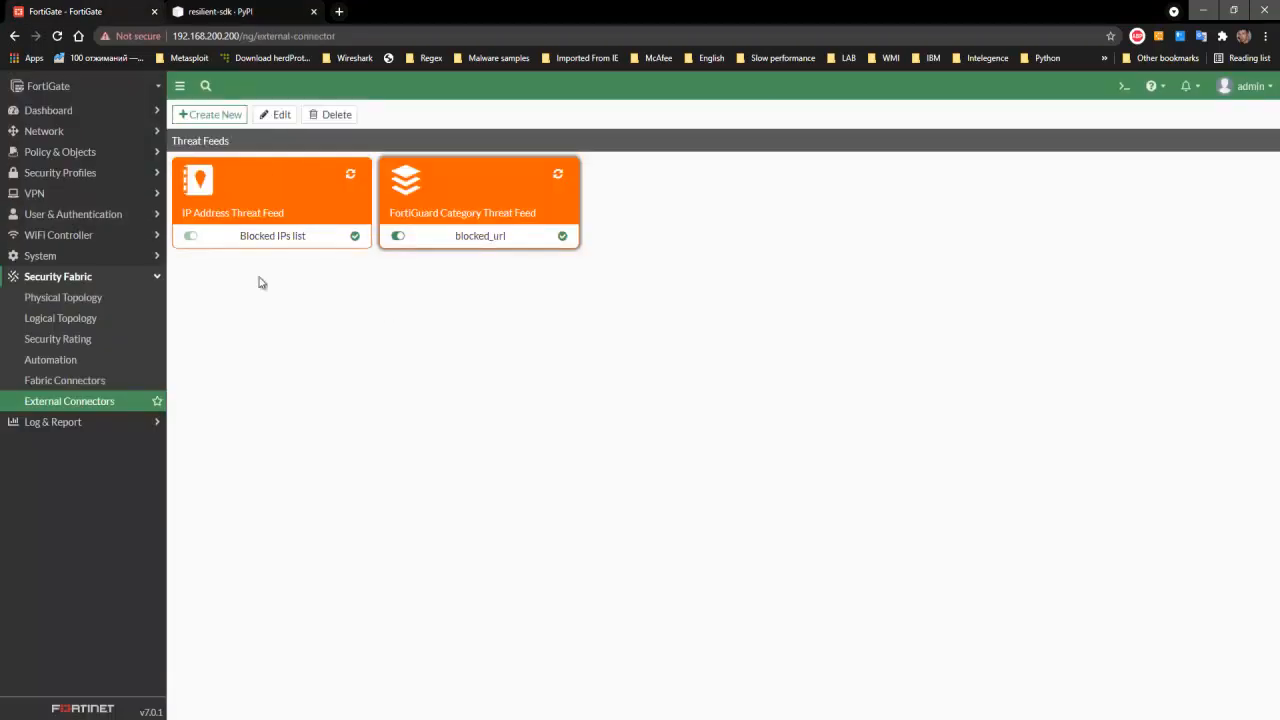
click(351, 177)
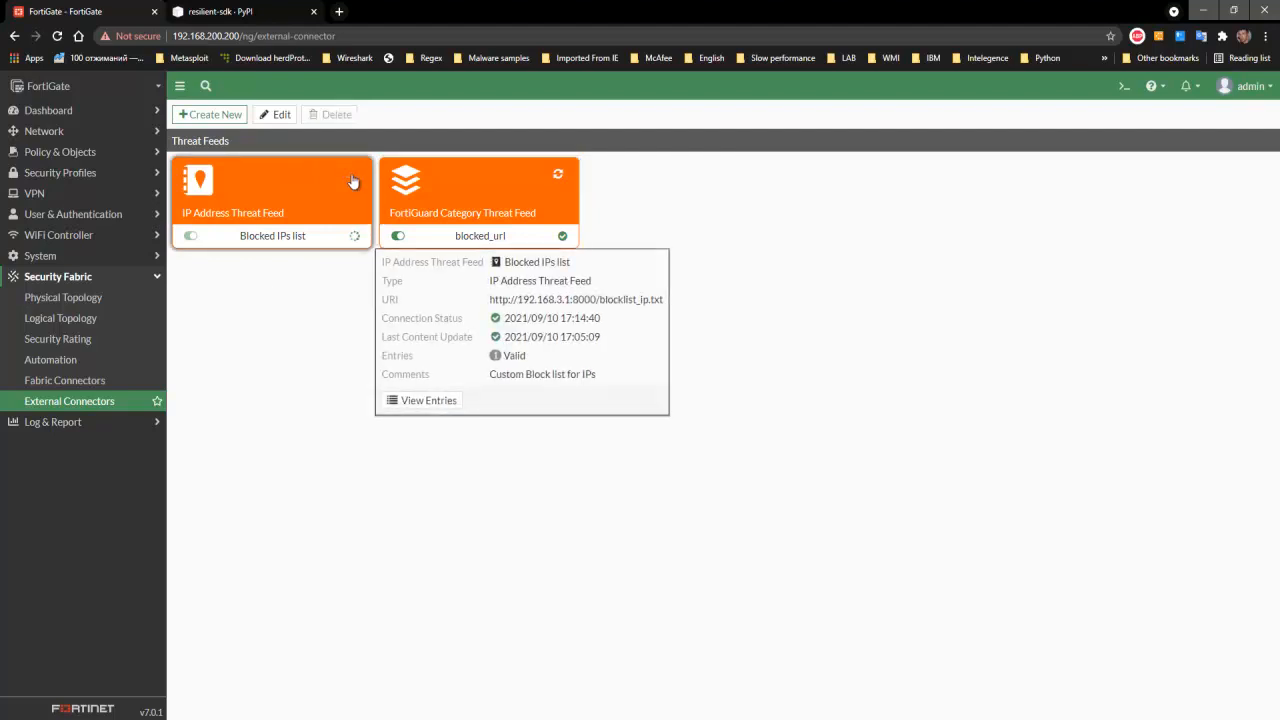
click(558, 175)
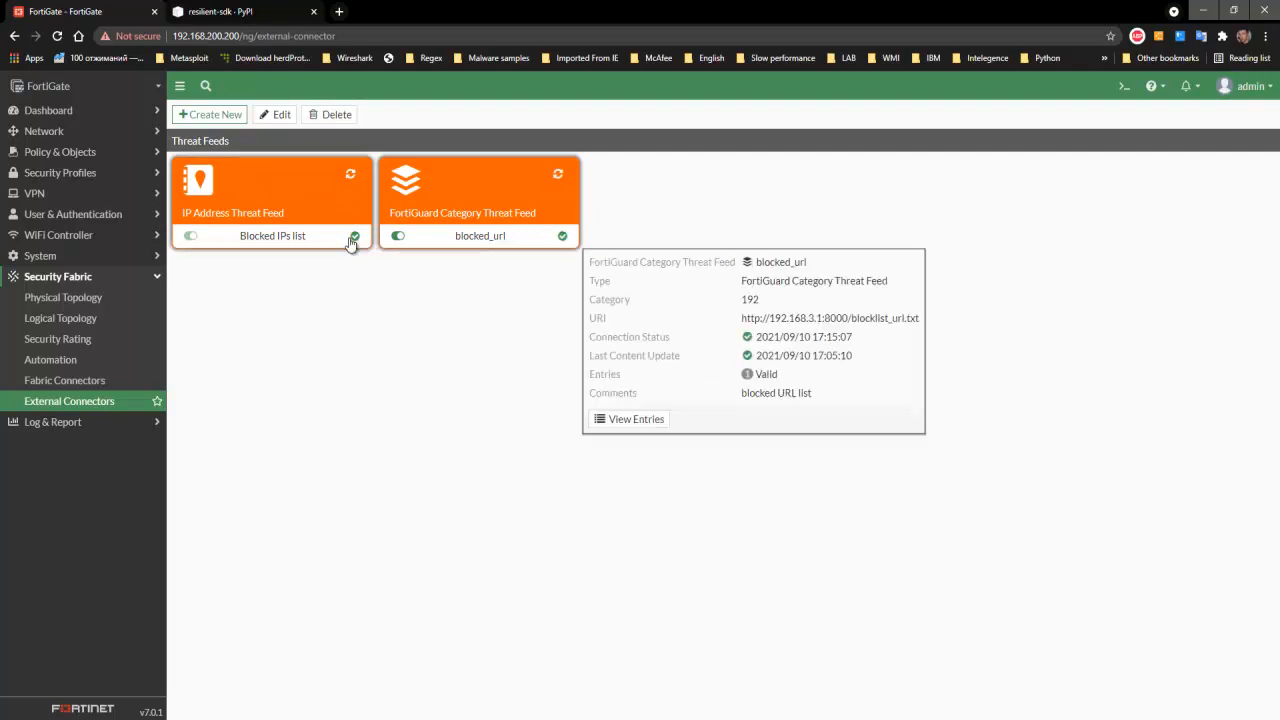
- View the Blocked IPs list entries and check the running ping to 9.9.9.9 on the Windows 10_Rus virtual machine
click(404, 401)
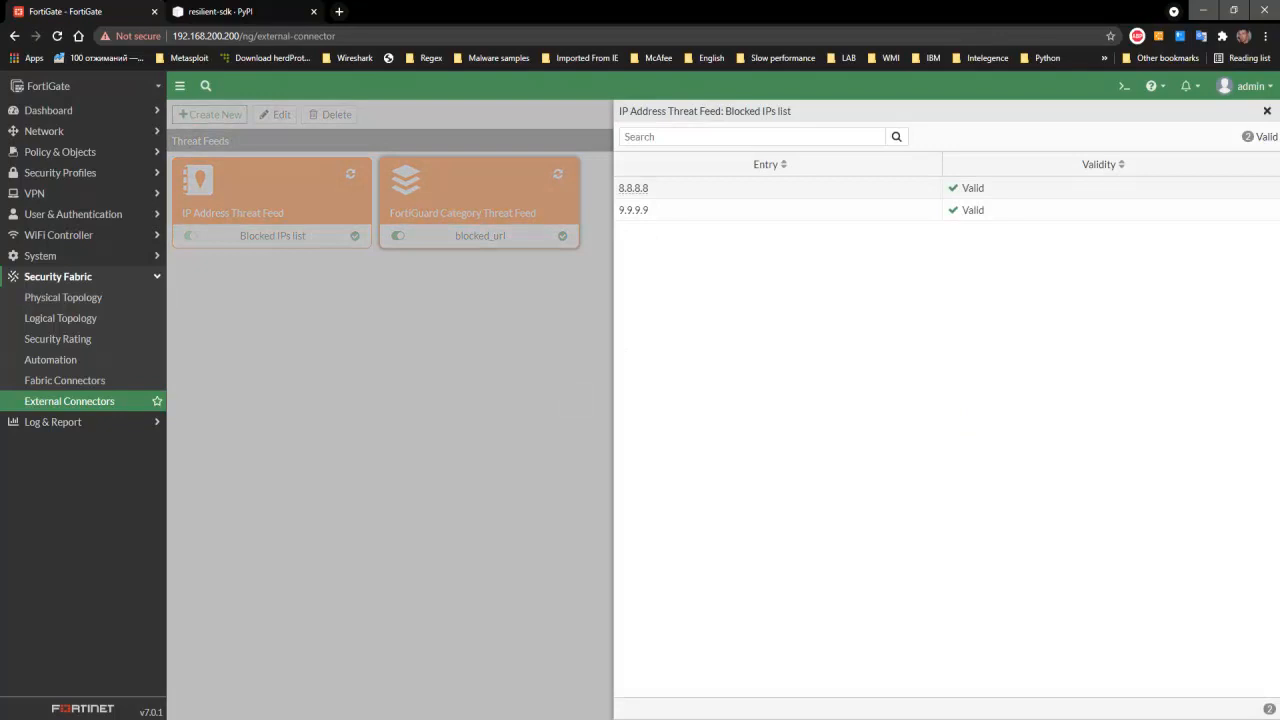
click(588, 718)
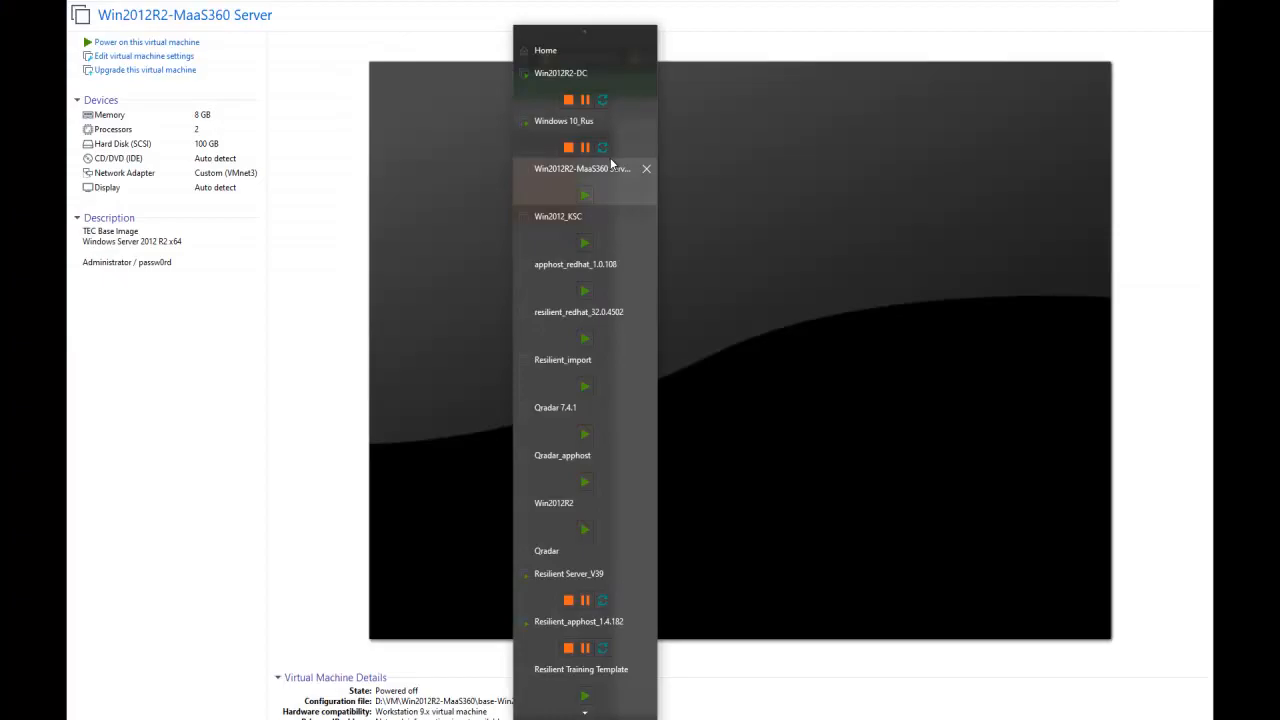
click(624, 138)
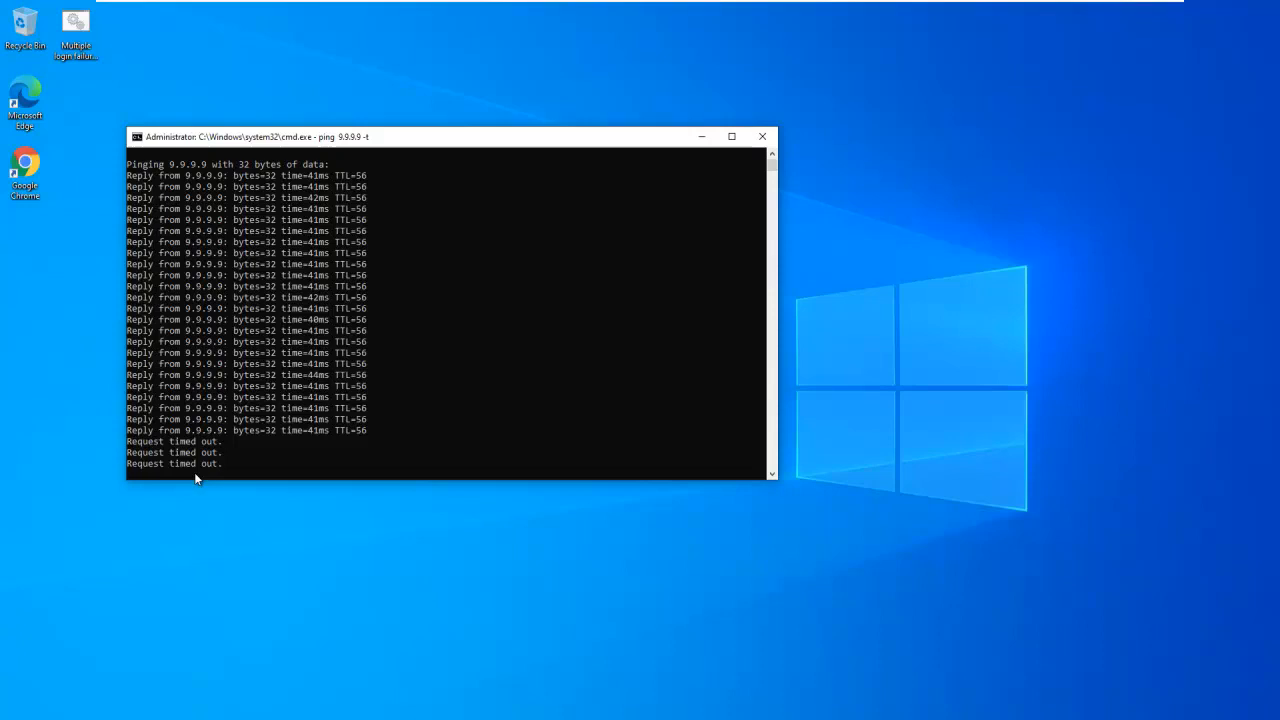
- Minimize the virtual machine window and the FortiGate browser window to show the host desktop
mouse_move(968, 3)
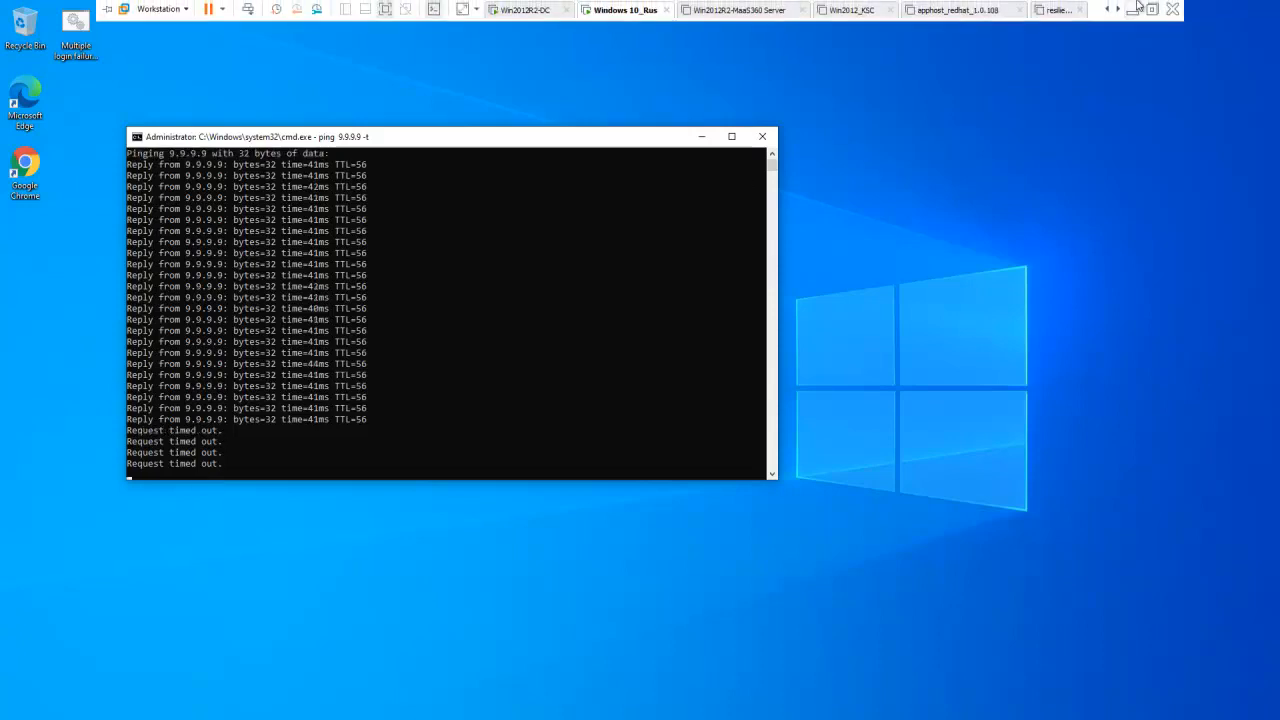
click(1132, 12)
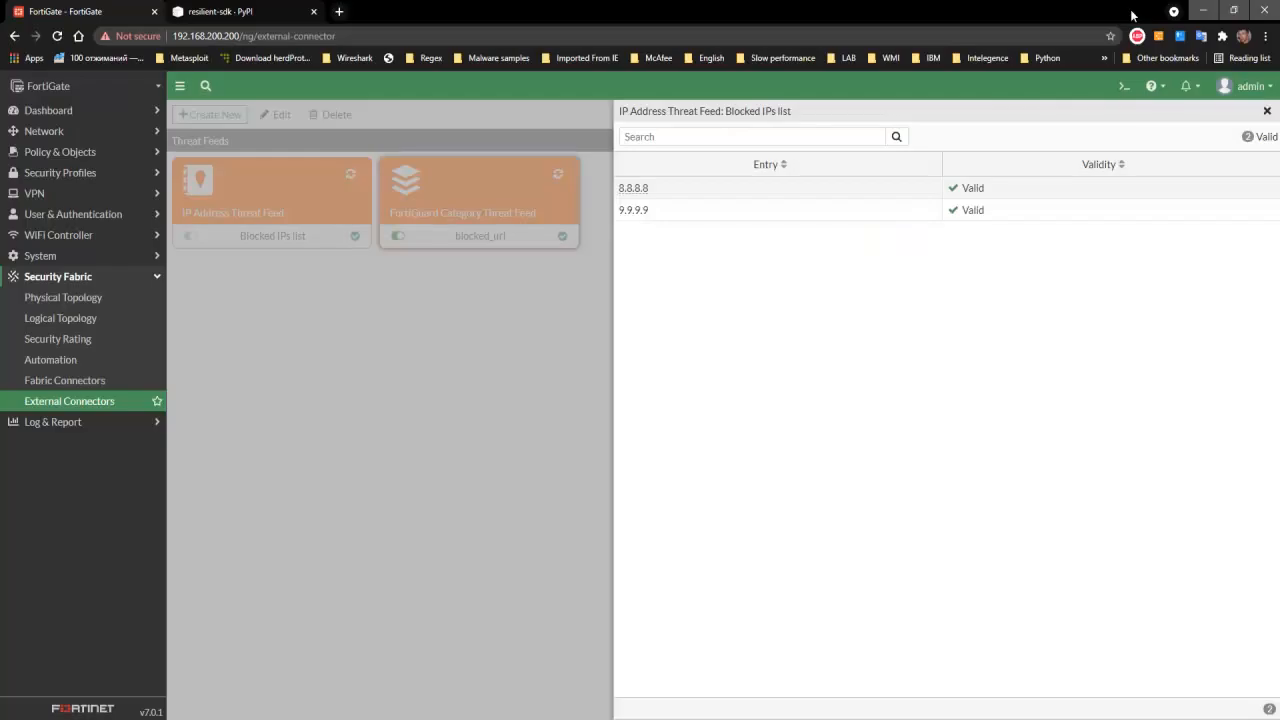
click(1202, 8)
click(795, 718)
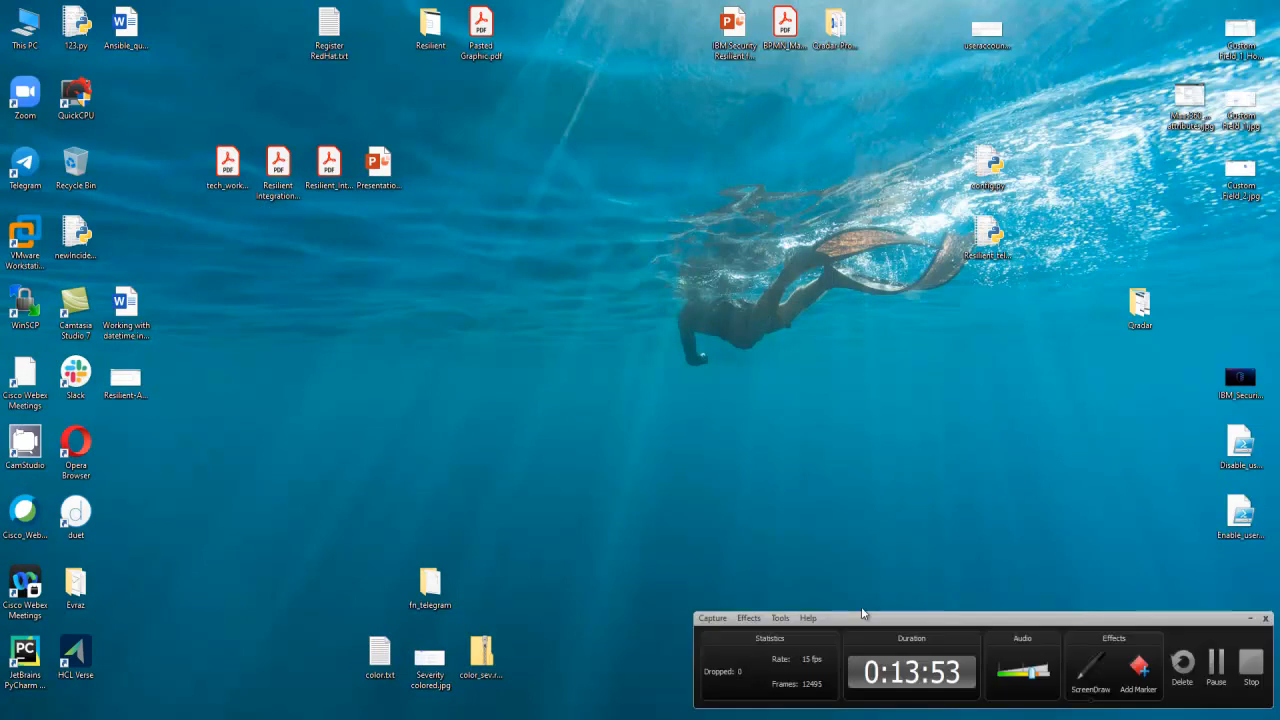